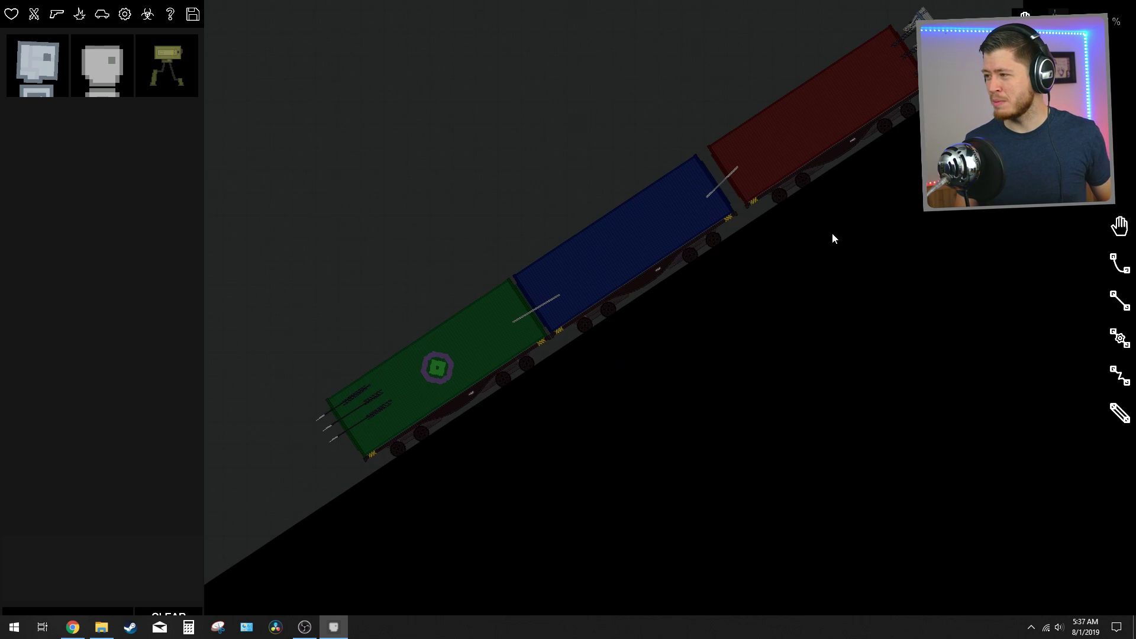
scroll(716, 354, "down", 5)
scroll(476, 434, "down", 5)
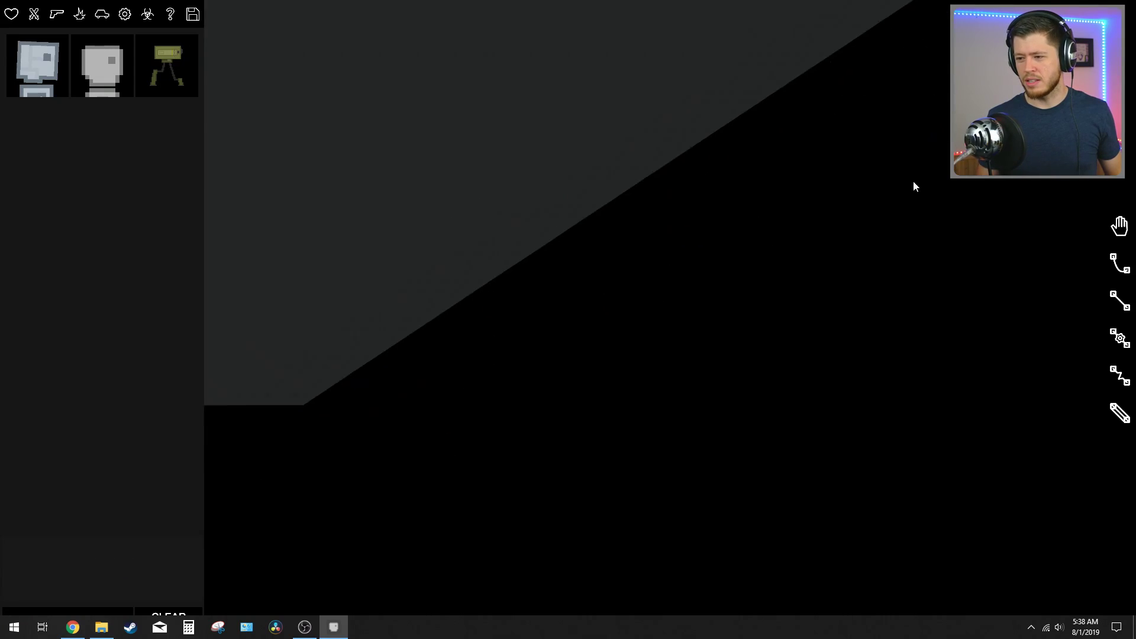
scroll(758, 315, "up", 4)
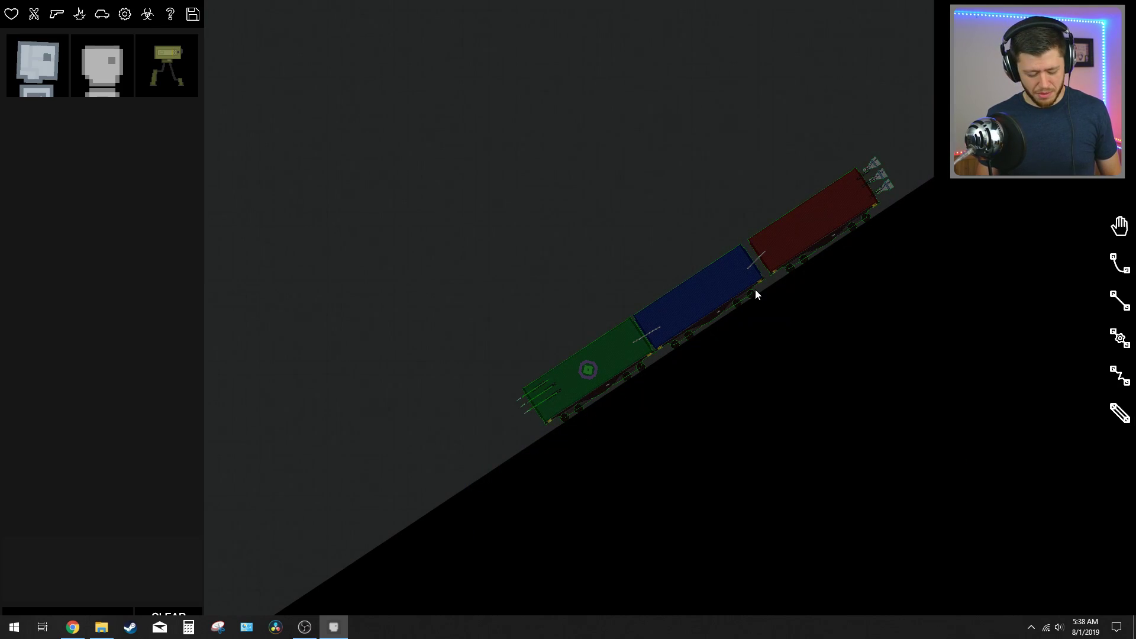
scroll(760, 286, "down", 6)
scroll(580, 460, "down", 4)
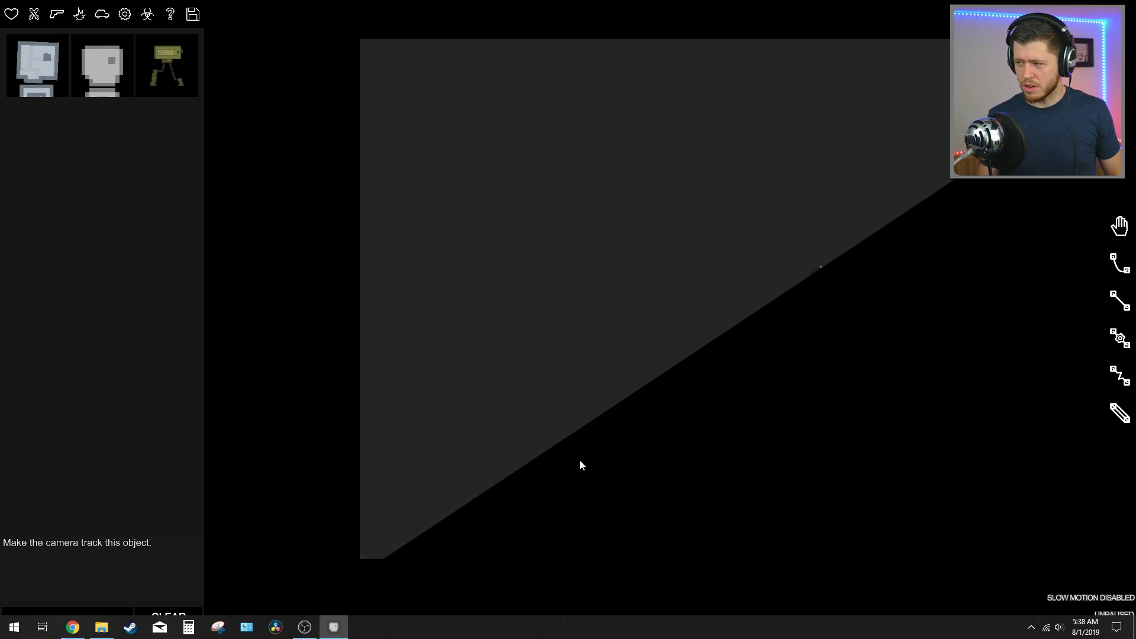
scroll(580, 459, "up", 2)
scroll(632, 405, "up", 1)
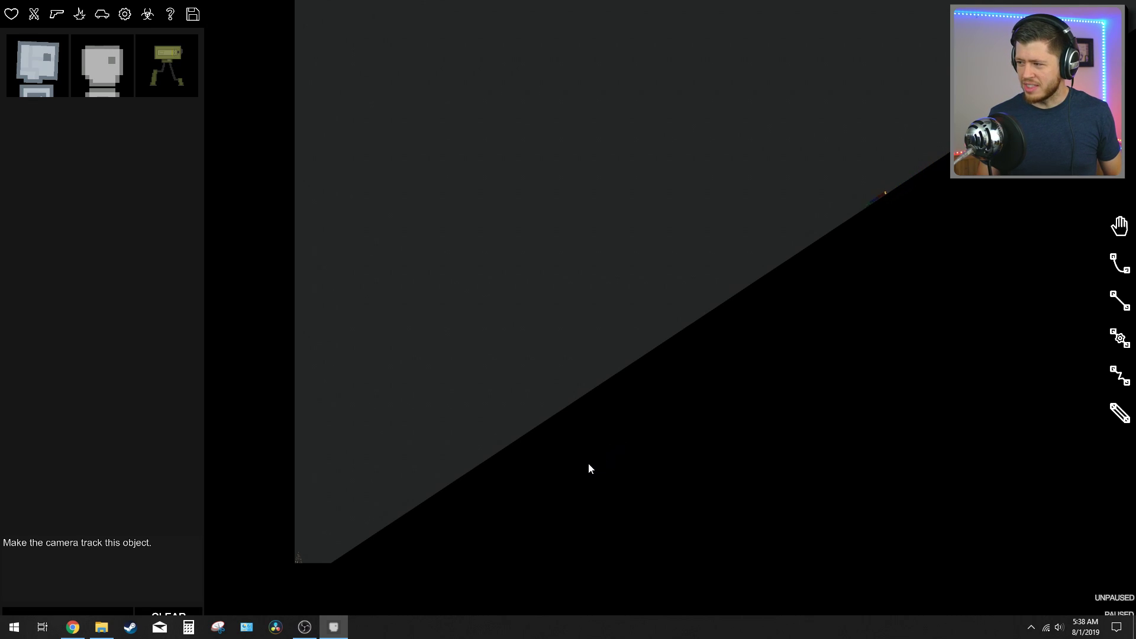
scroll(528, 502, "down", 2)
scroll(527, 517, "up", 2)
Step: Pause, then resume the simulation so the rocket train rolls into the ragdoll tower
key("space")
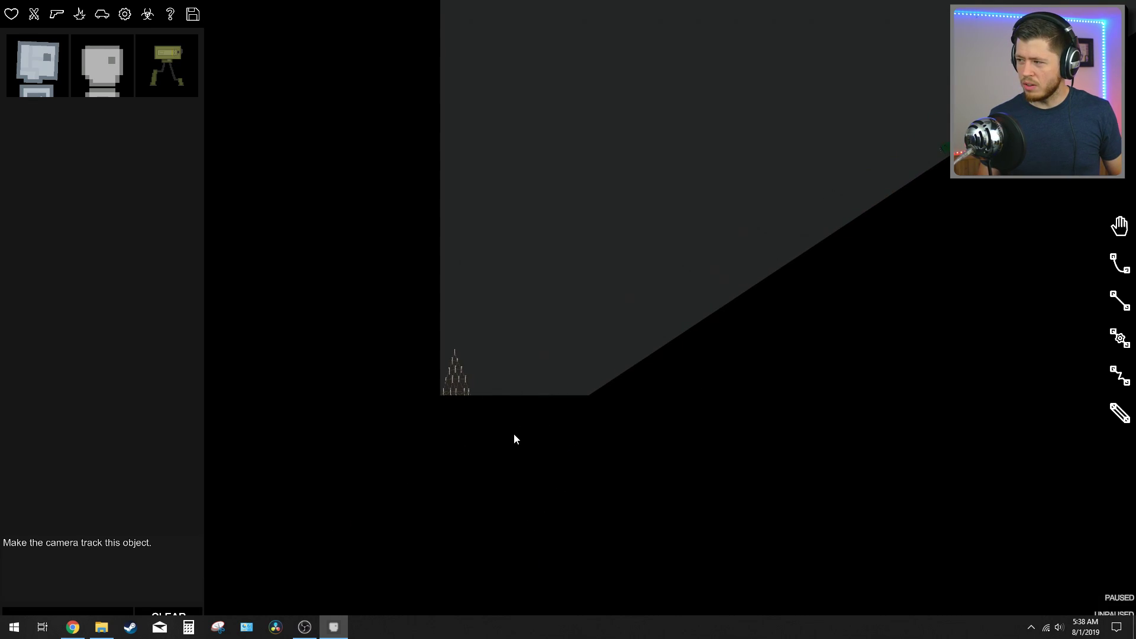
scroll(521, 436, "up", 2)
scroll(494, 445, "up", 2)
scroll(550, 353, "up", 2)
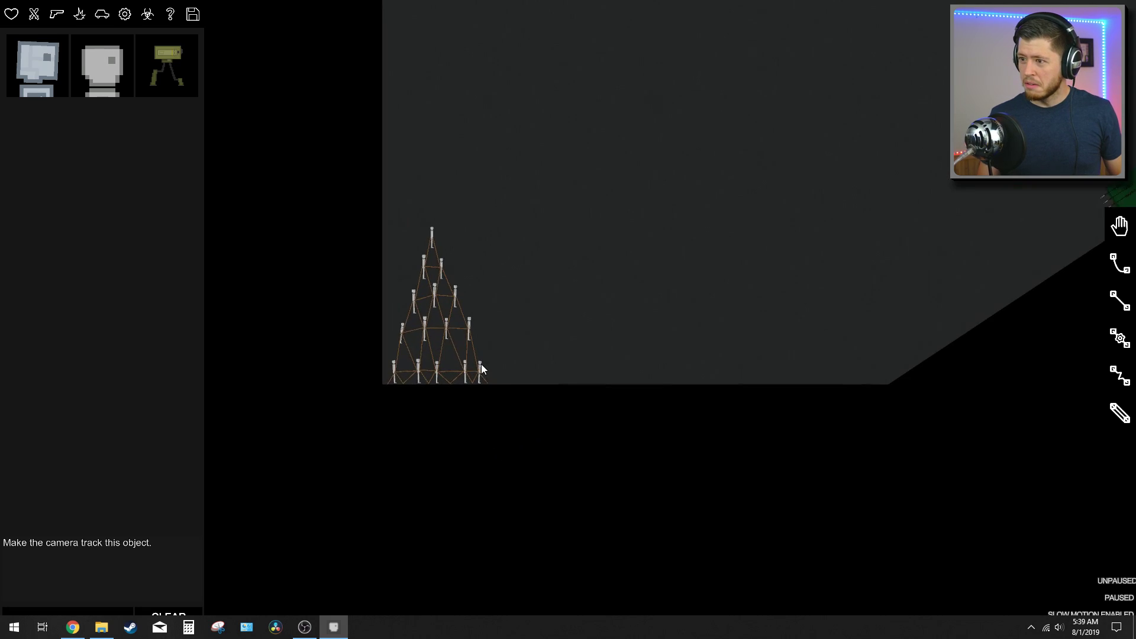
key("space")
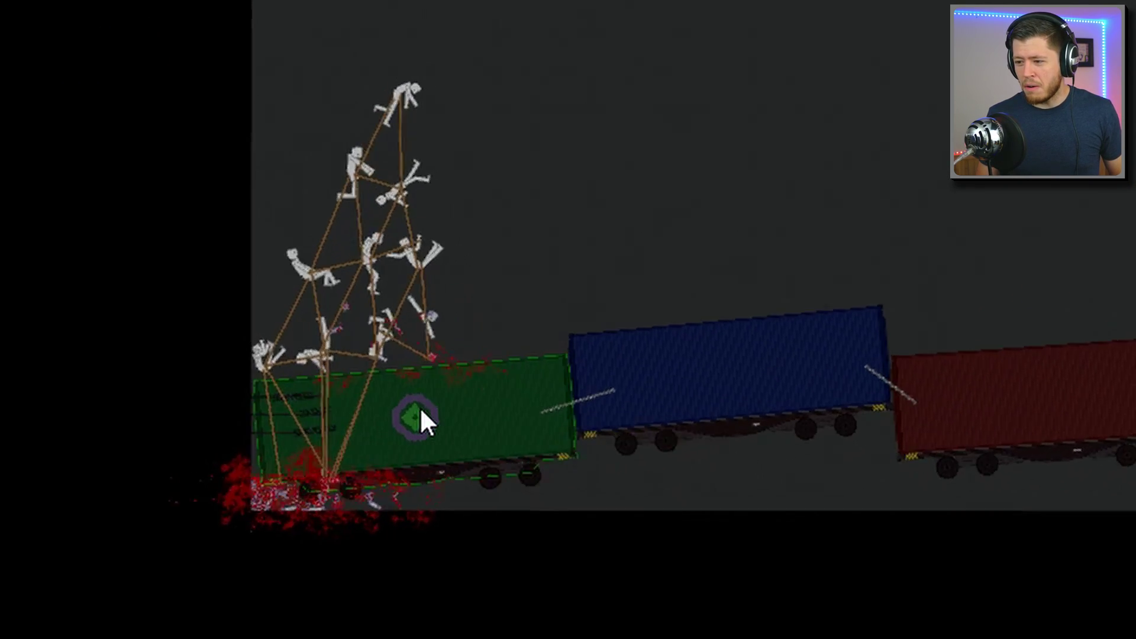
scroll(329, 480, "up", 2)
scroll(235, 457, "up", 3)
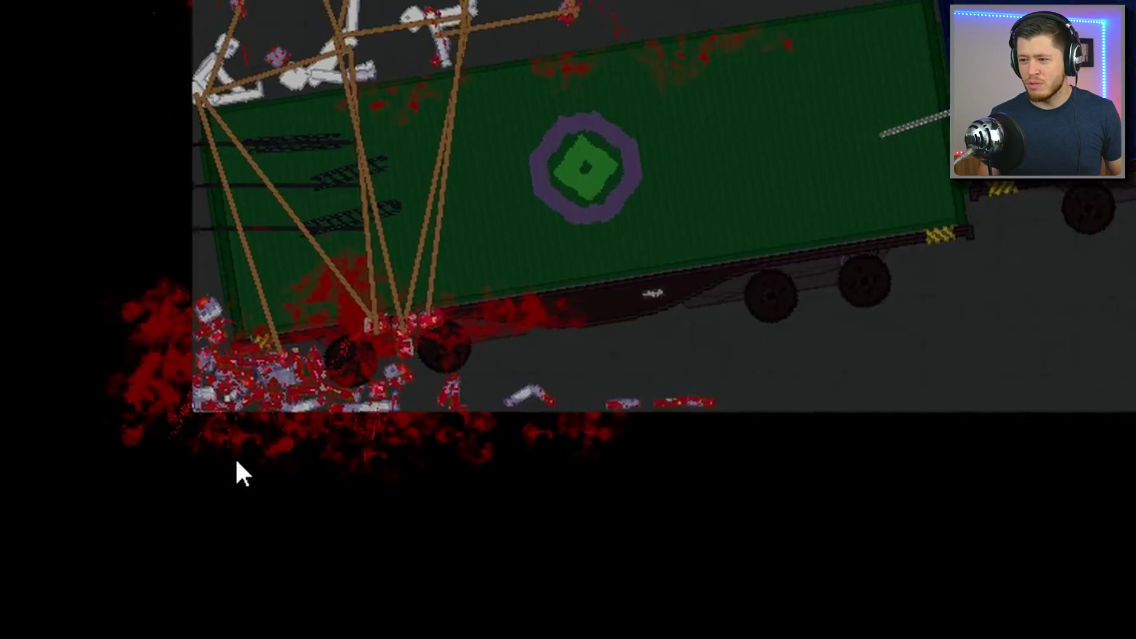
scroll(248, 484, "up", 2)
scroll(250, 490, "up", 2)
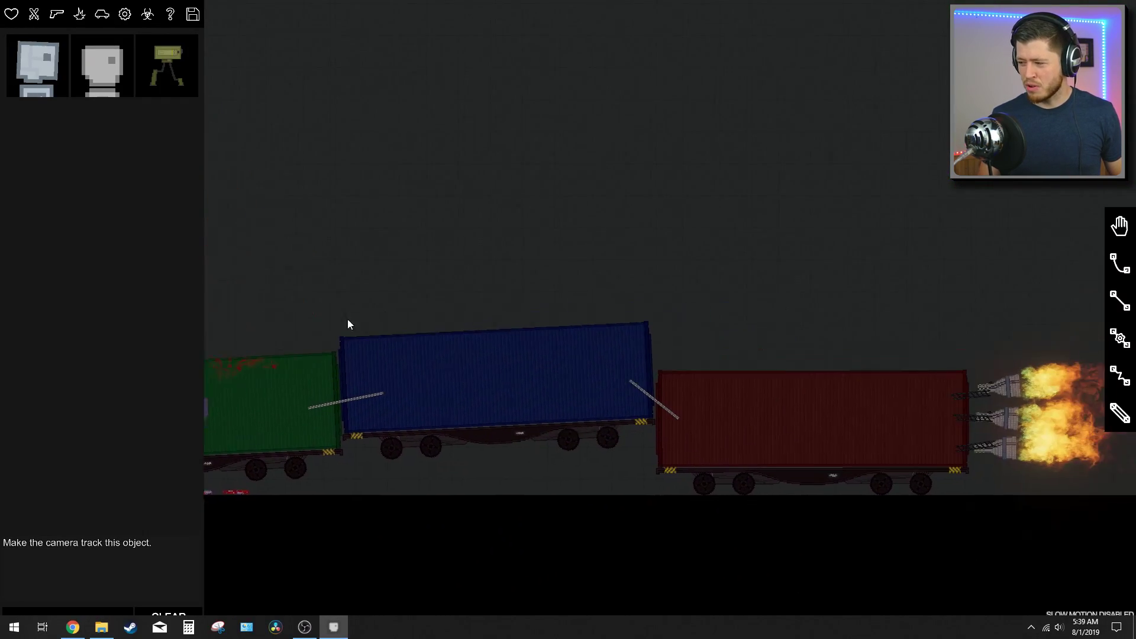
Step: Bring up the action menu for the train's thrusters
right_click(990, 419)
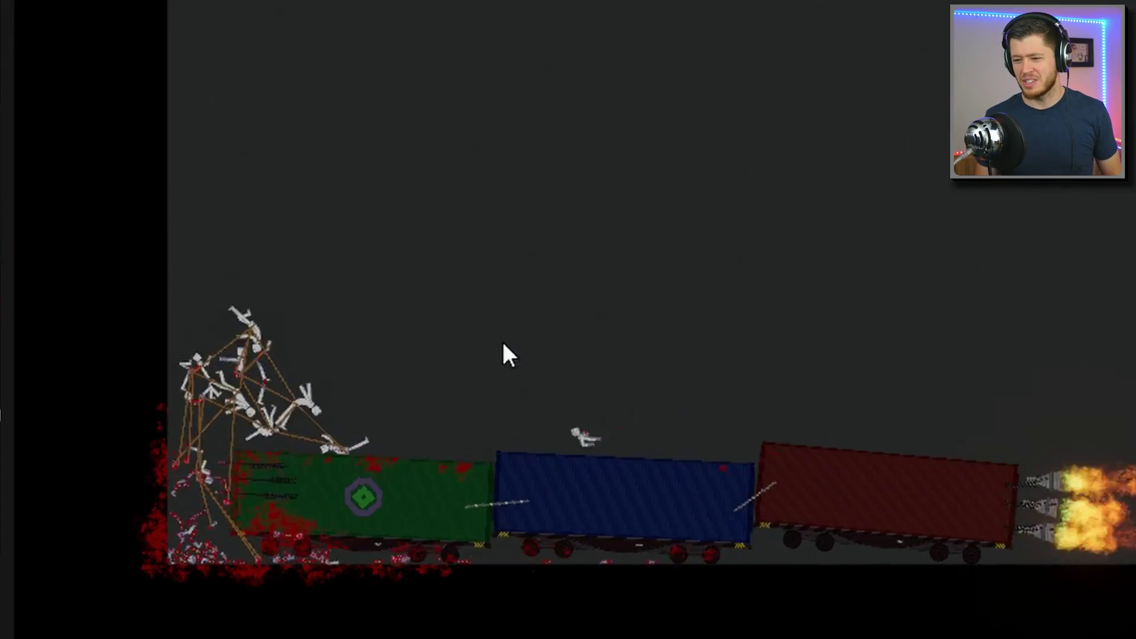
scroll(202, 408, "up", 3)
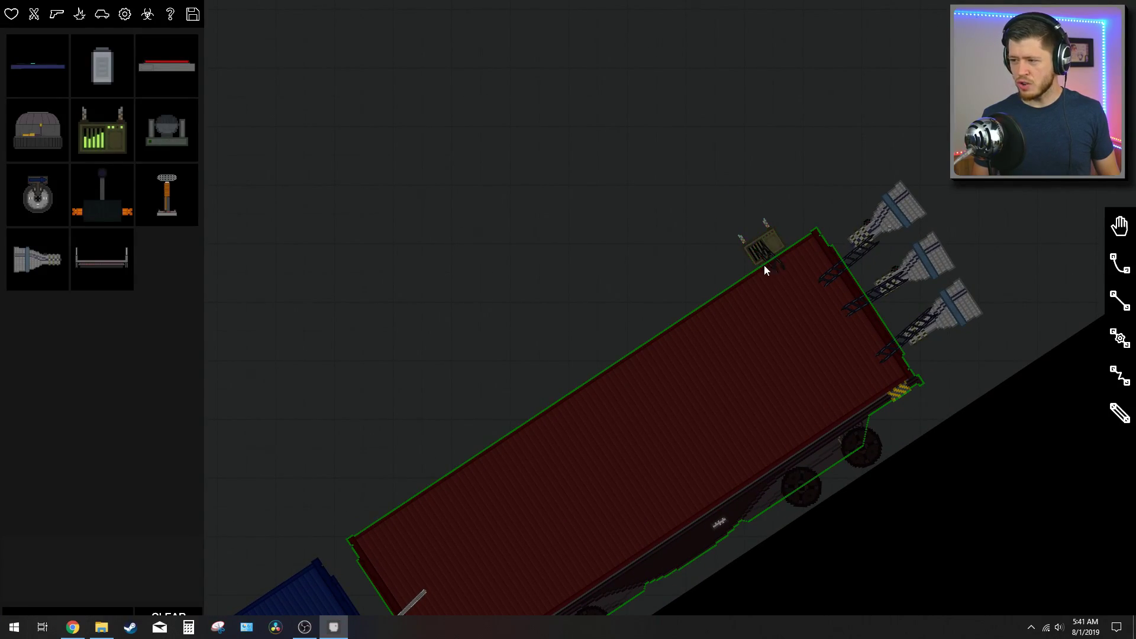
Step: Place the switch box on the red container, wire it to the top thruster, and activate both
left_click(444, 213)
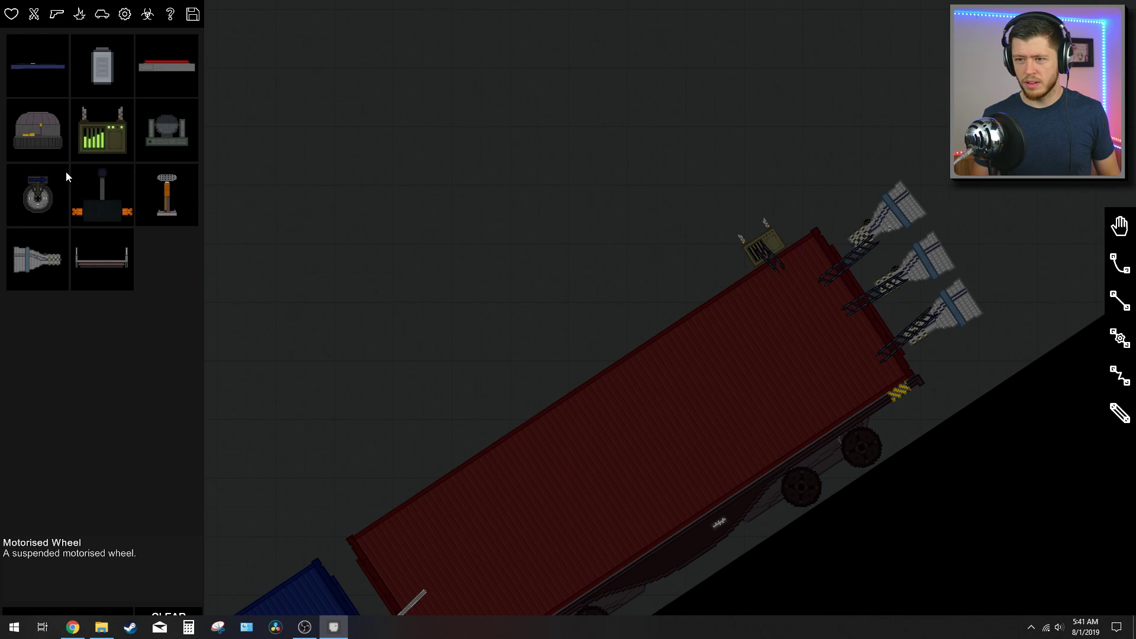
left_click_drag(760, 226, 887, 210)
right_click(764, 236)
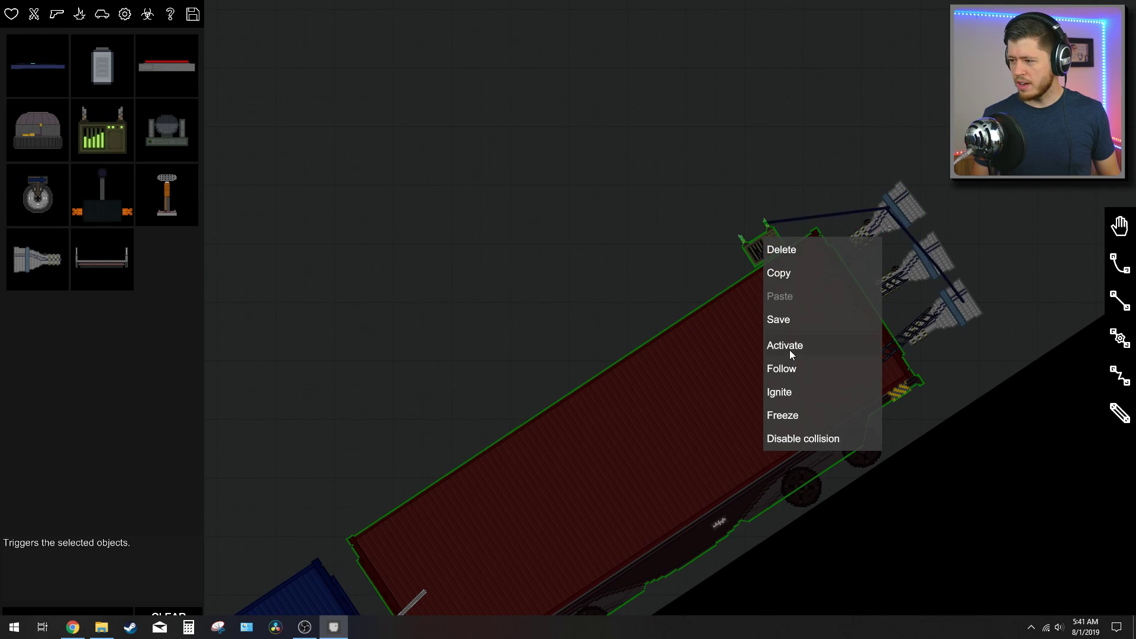
left_click(785, 345)
right_click(929, 251)
left_click(948, 358)
scroll(609, 474, "down", 5)
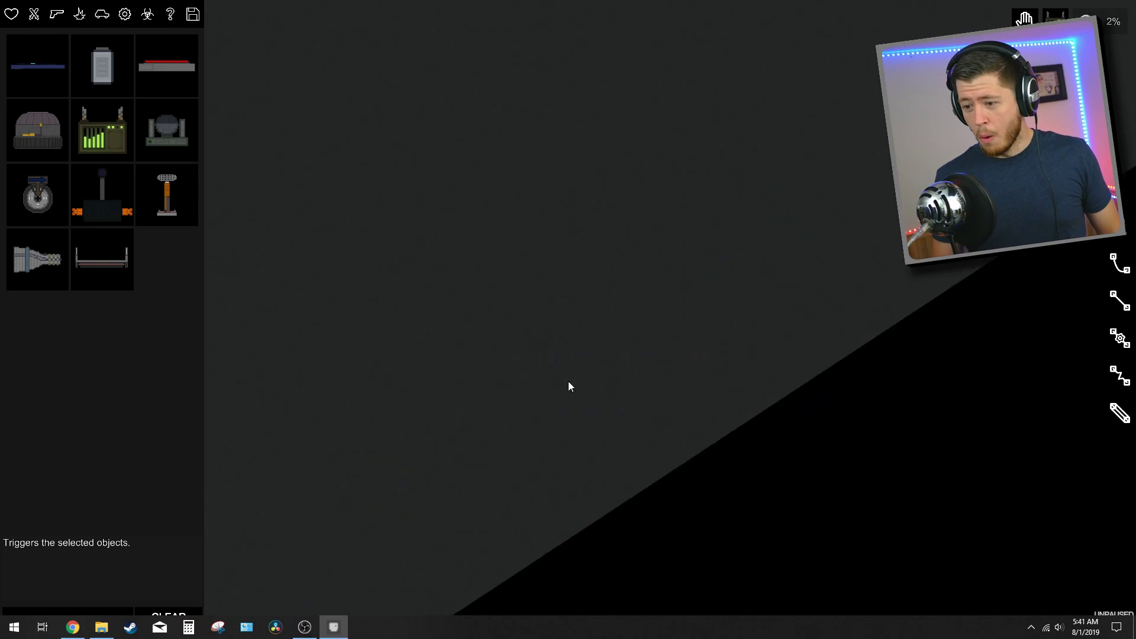
scroll(695, 410, "down", 5)
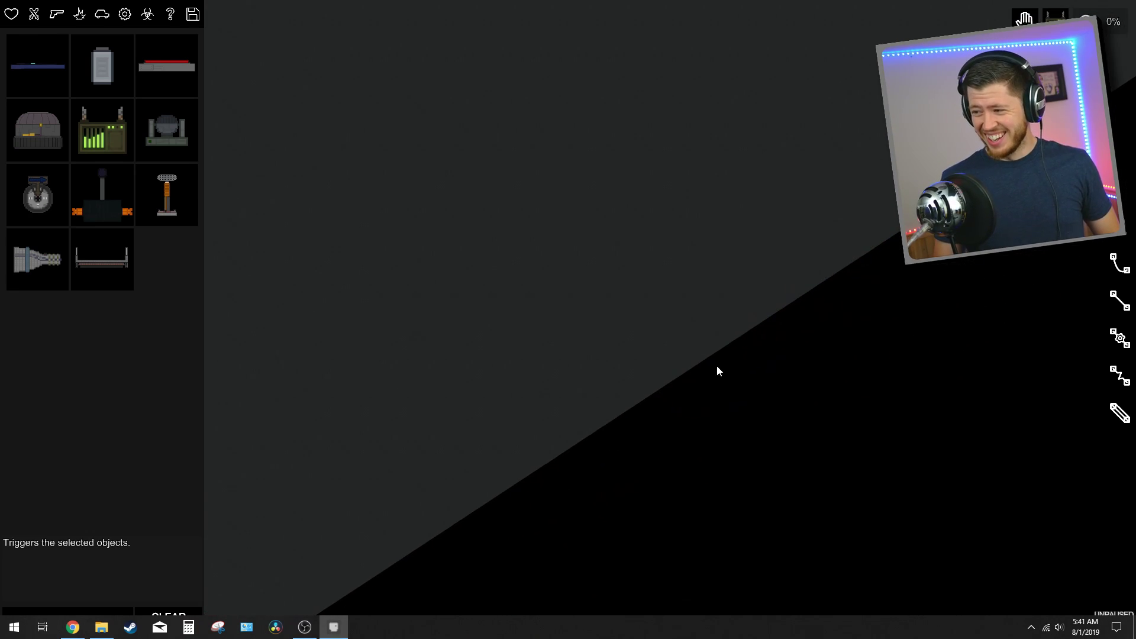
scroll(717, 365, "down", 2)
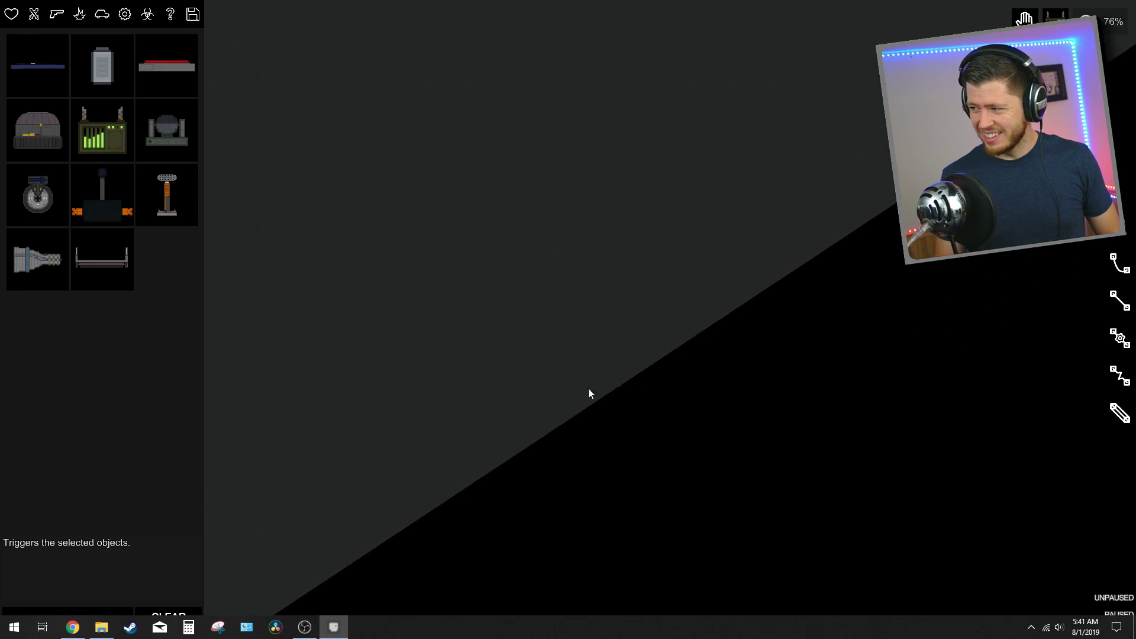
Step: Unpause so the launched train smashes into the ragdoll pyramid
left_click_drag(459, 480, 764, 272)
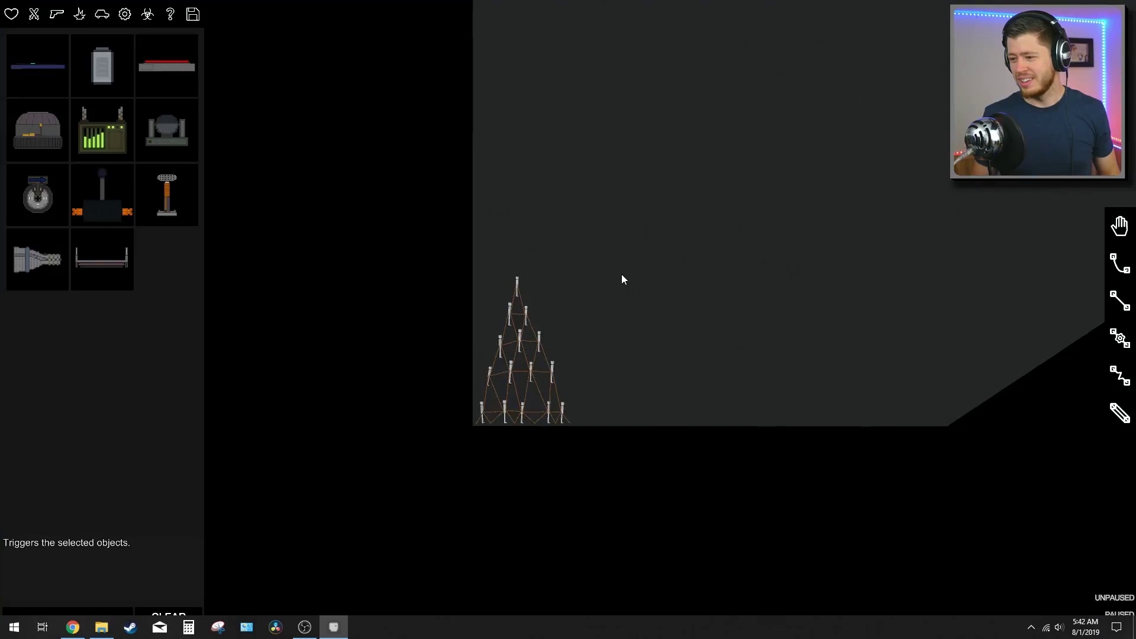
key("f")
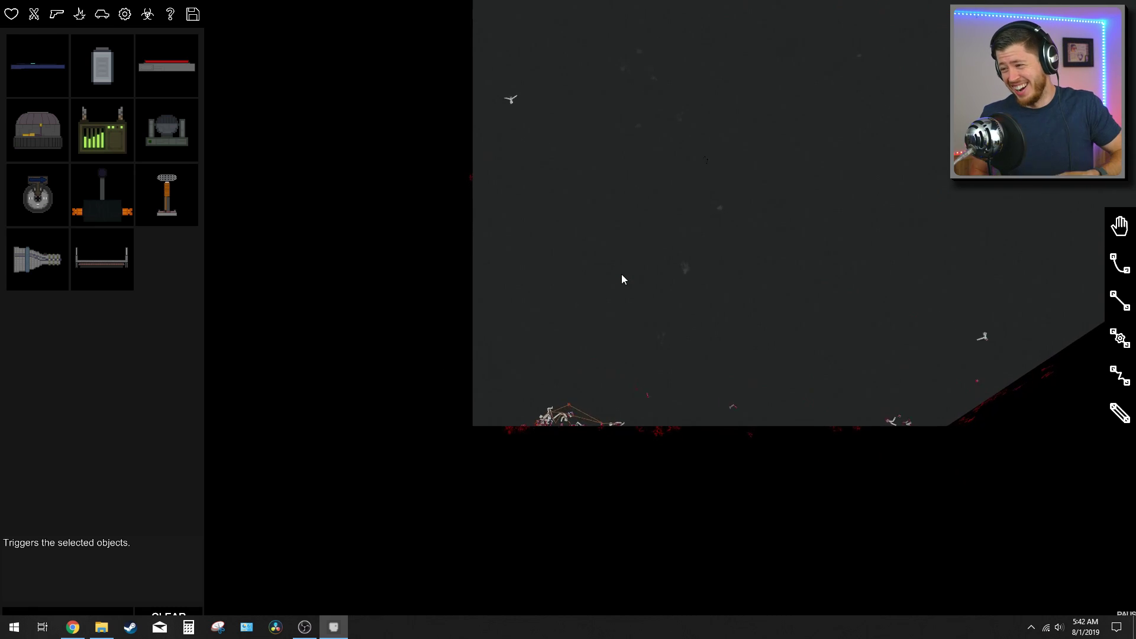
key("space")
scroll(774, 182, "down", 5)
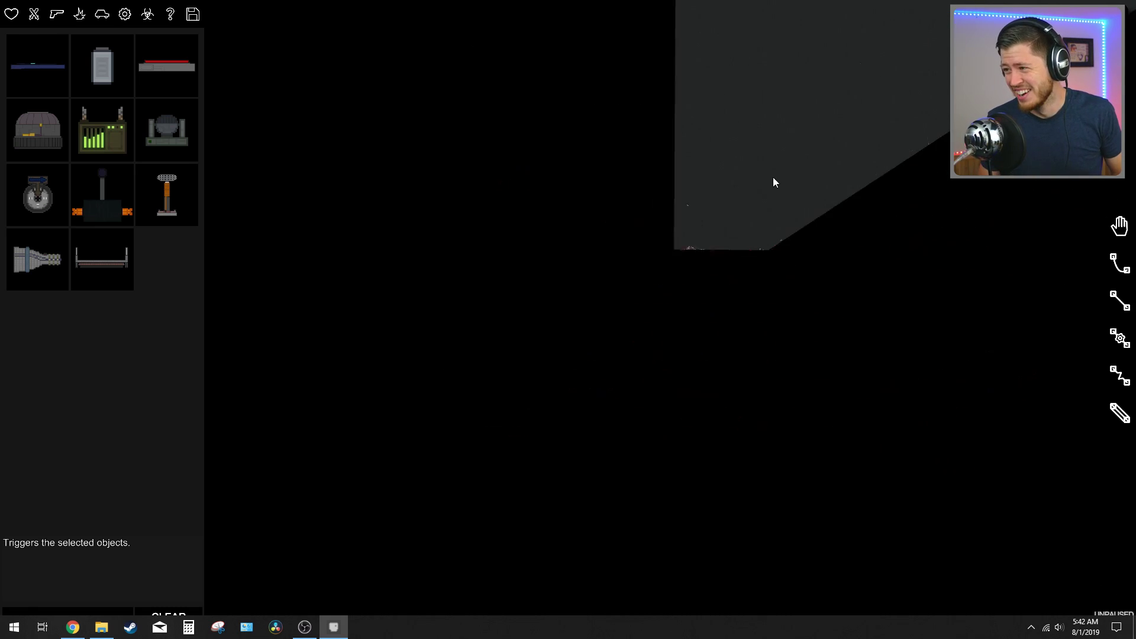
scroll(772, 182, "up", 5)
scroll(573, 335, "down", 5)
scroll(516, 344, "up", 4)
scroll(516, 343, "up", 2)
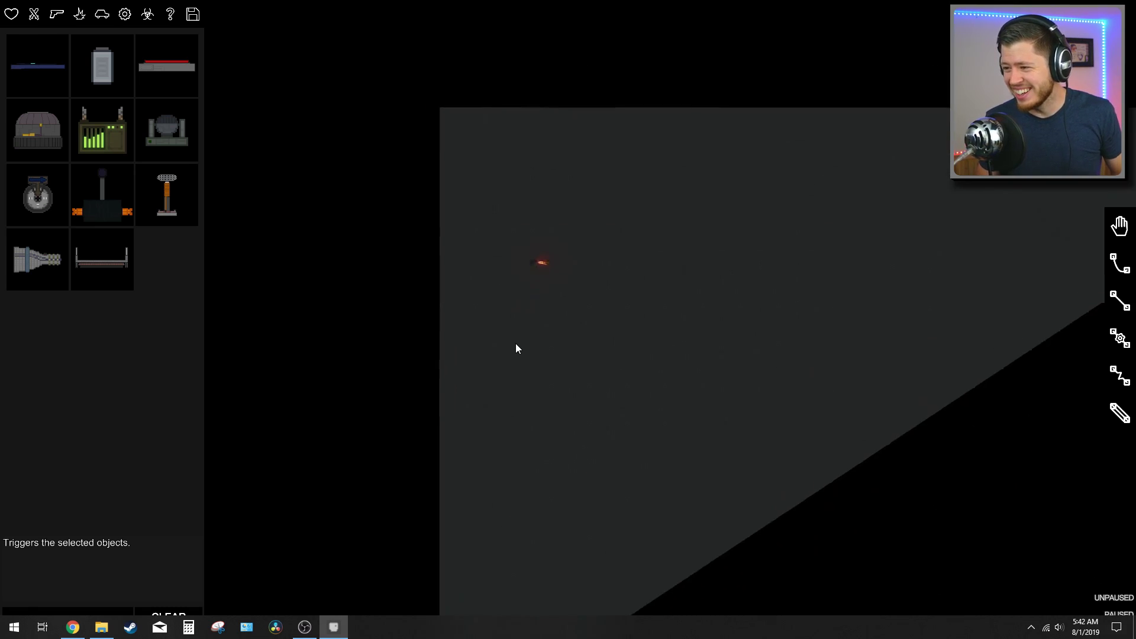
scroll(556, 450, "up", 2)
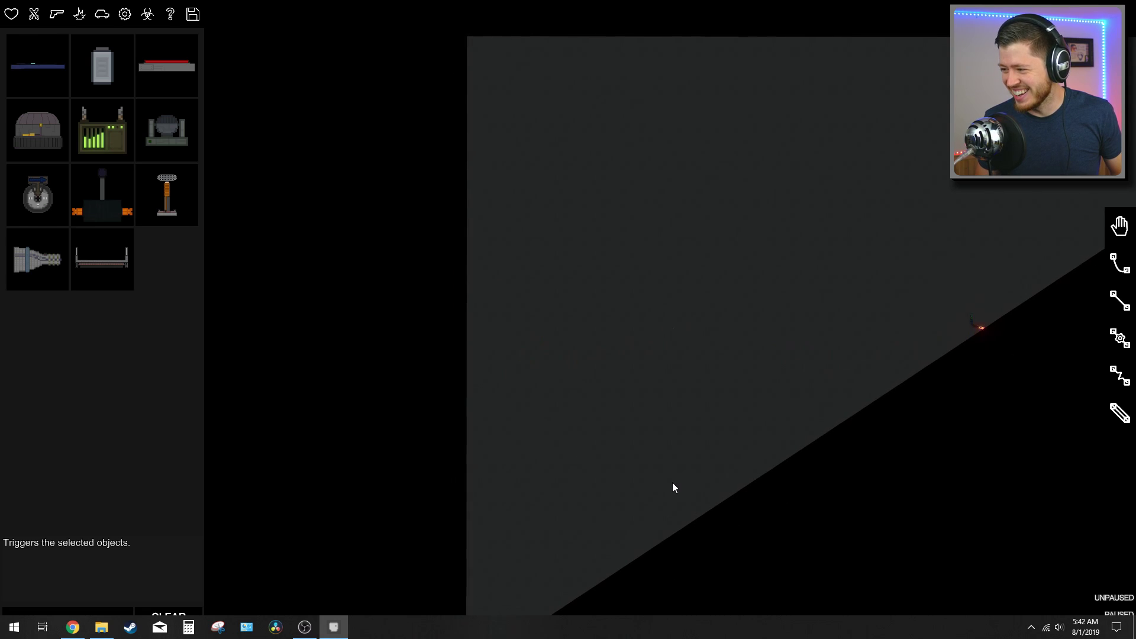
scroll(673, 480, "up", 2)
scroll(622, 433, "up", 2)
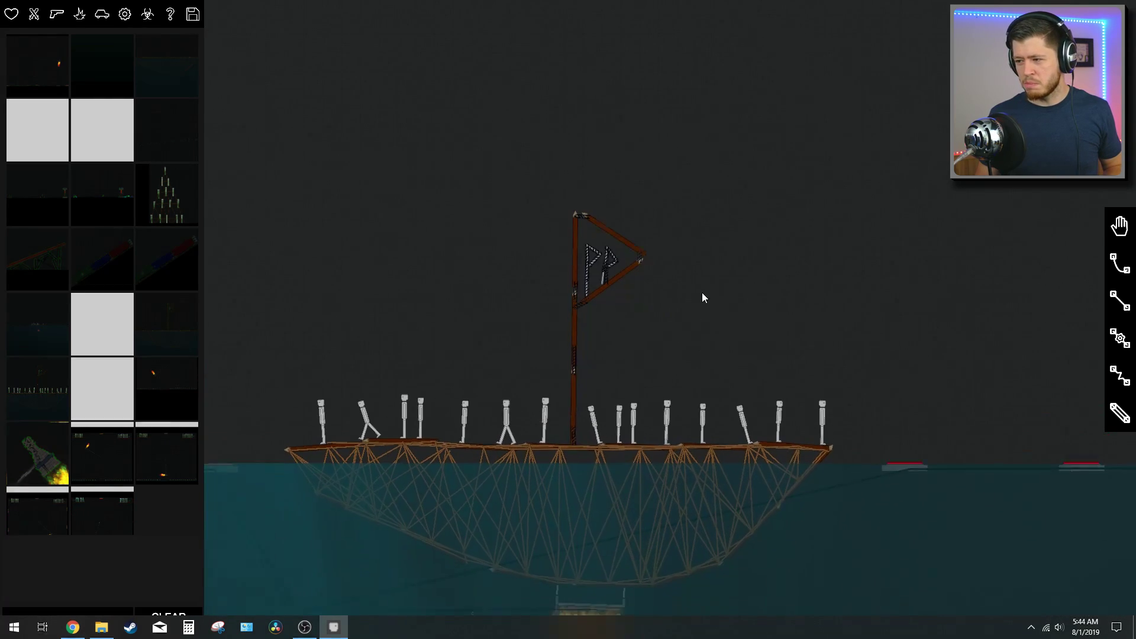
scroll(689, 260, "up", 3)
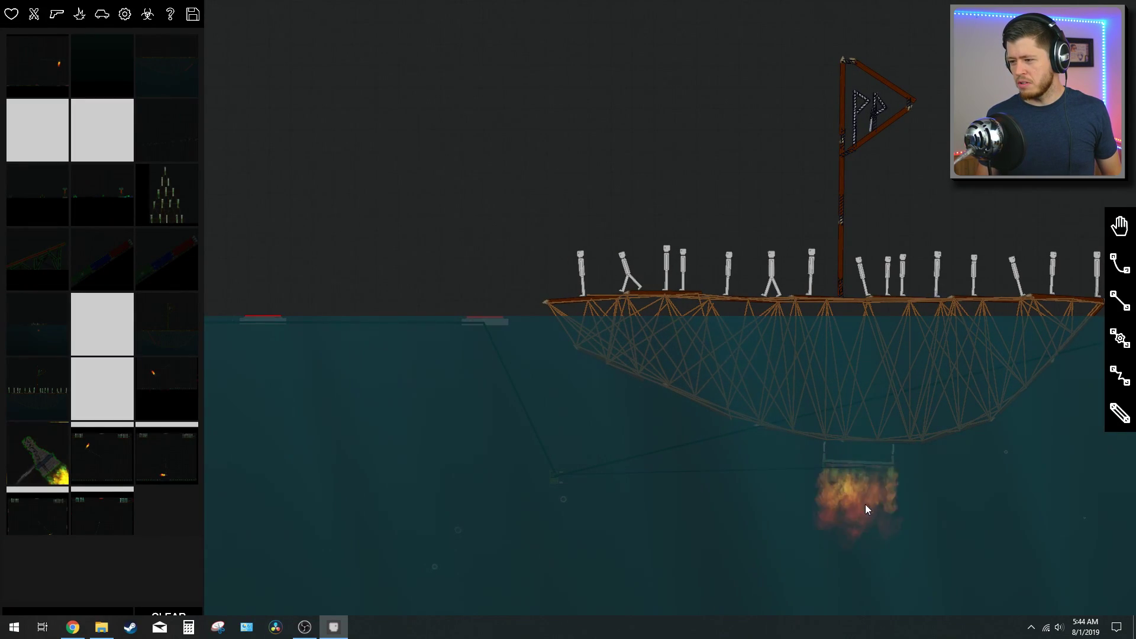
Step: Pan across the raft to the land contraption, then toward the open water
mouse_move(438, 306)
left_mouse_down()
mouse_move(779, 334)
mouse_move(470, 355)
mouse_move(648, 351)
left_mouse_up()
scroll(485, 357, "up", 2)
scroll(937, 339, "down", 4)
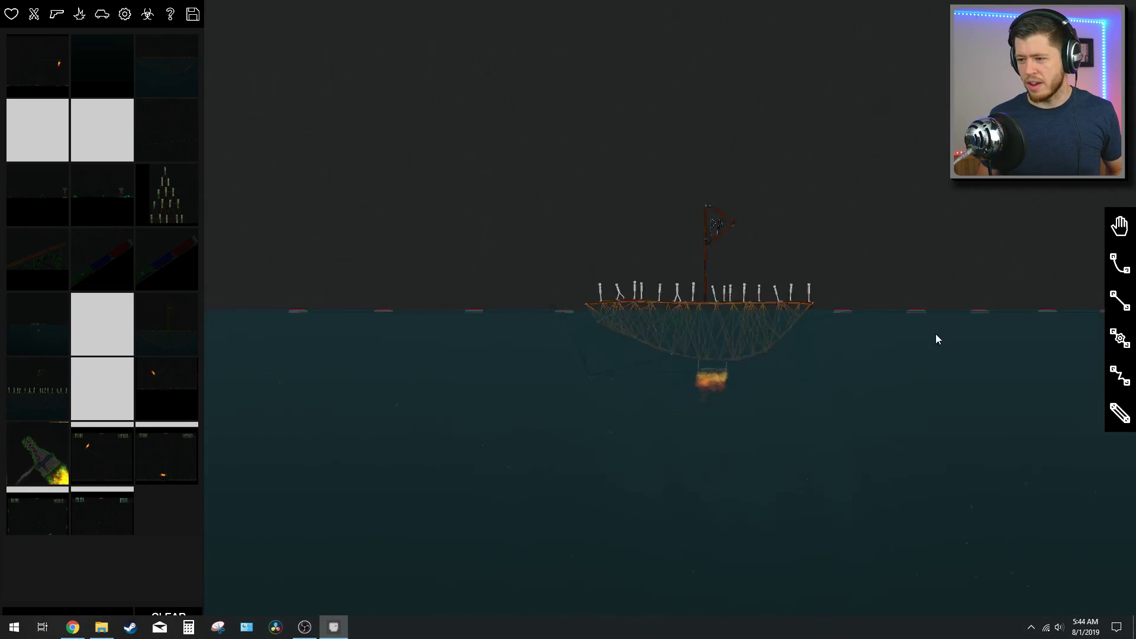
mouse_move(938, 339)
left_mouse_down()
mouse_move(897, 313)
mouse_move(546, 295)
mouse_move(749, 371)
mouse_move(423, 266)
mouse_move(307, 341)
left_mouse_up()
scroll(424, 266, "up", 2)
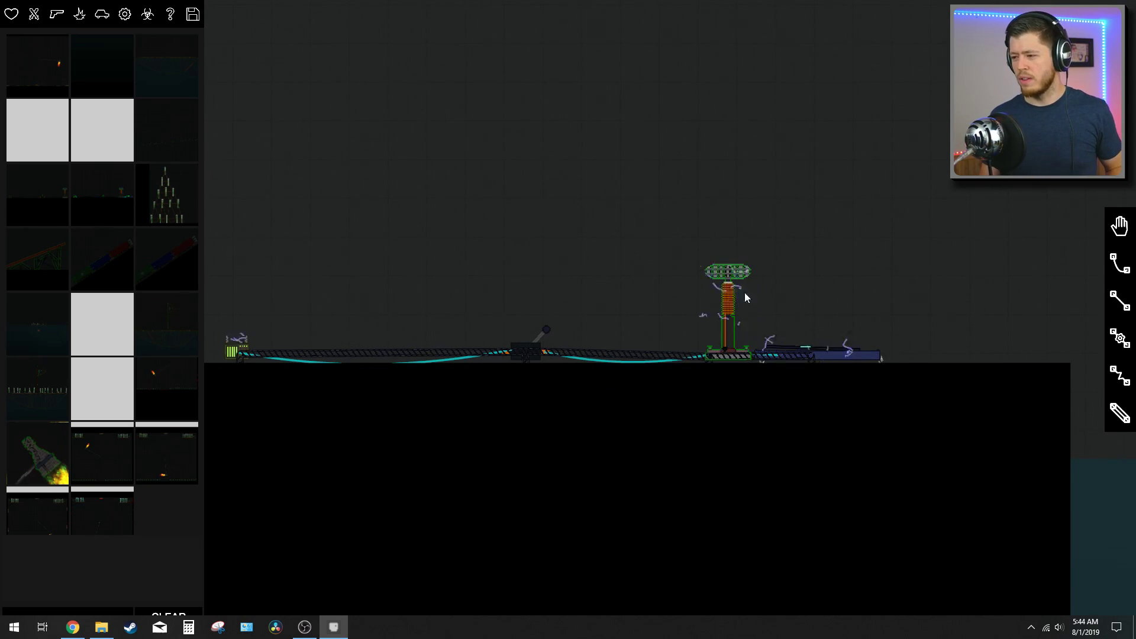
key("d")
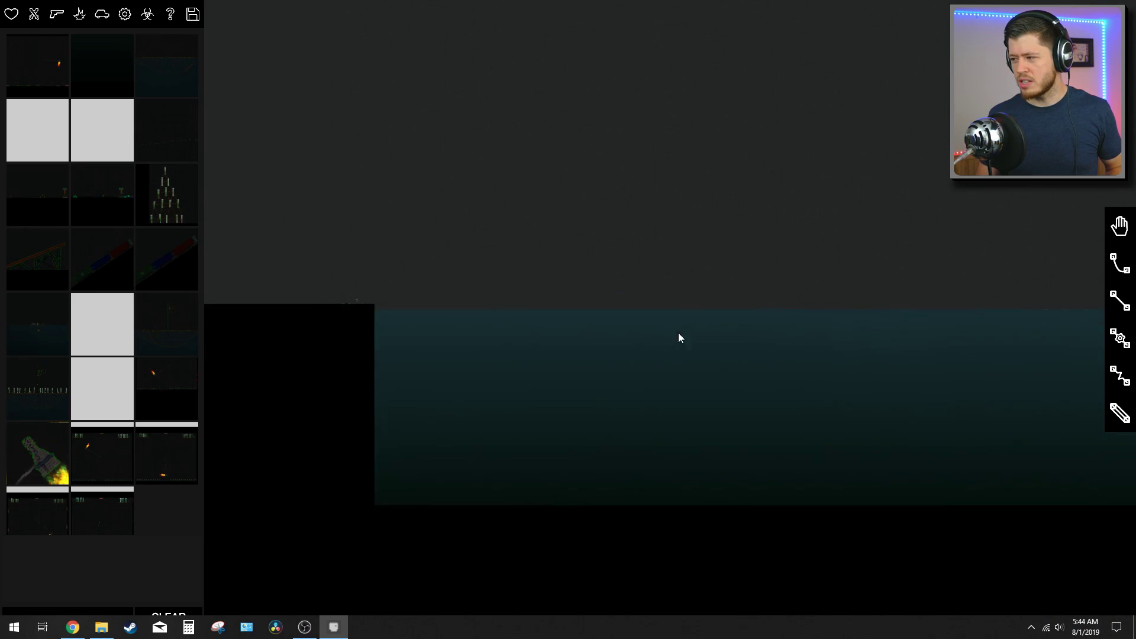
scroll(746, 312, "up", 6)
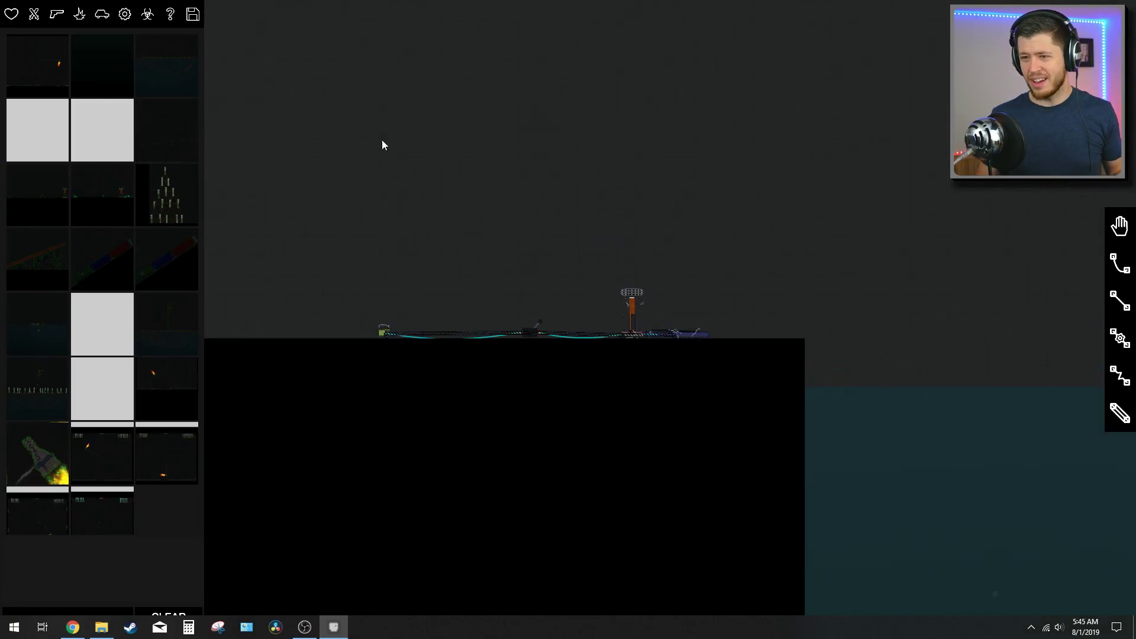
Step: Spawn a red car from Vehicles on the platform and have the camera follow it
left_click(169, 16)
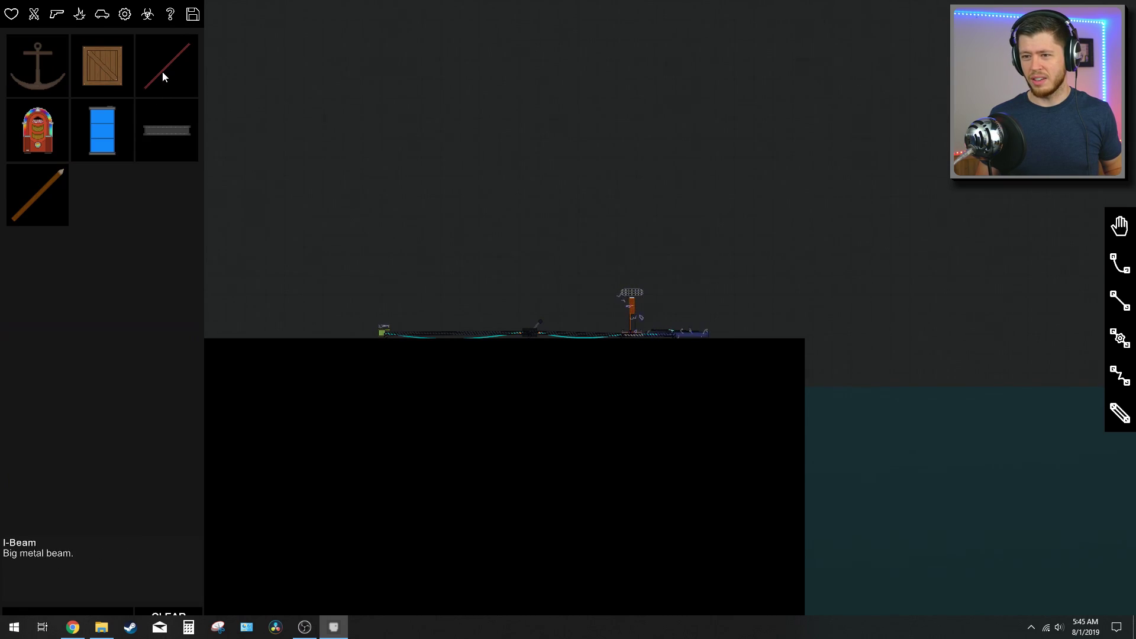
left_click(147, 14)
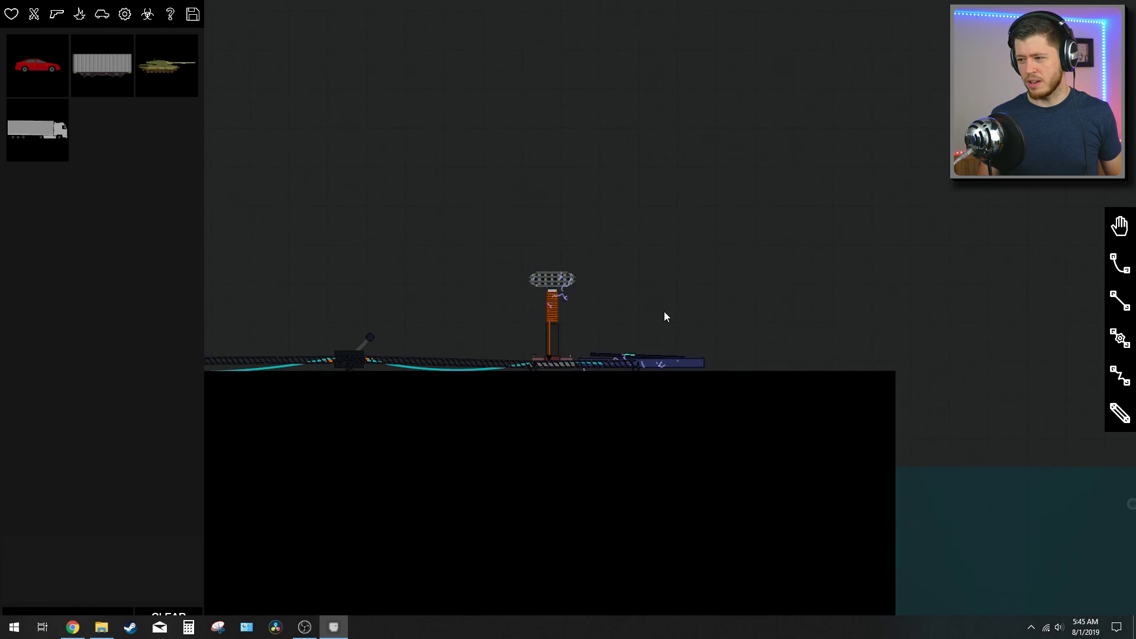
left_click(662, 329)
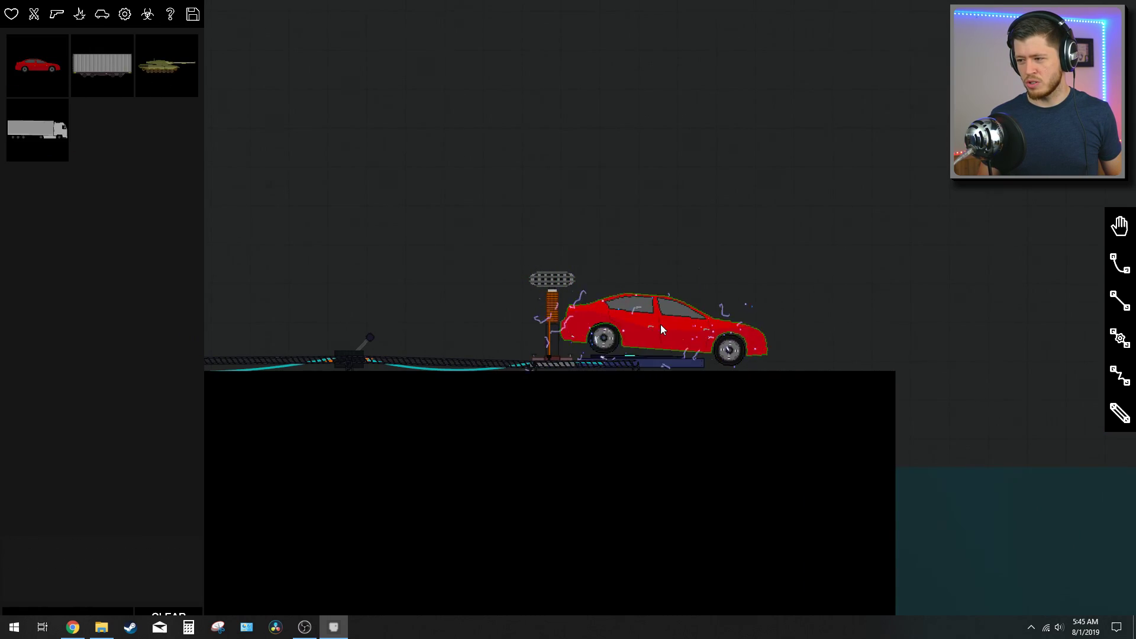
right_click(653, 369)
left_click(690, 463)
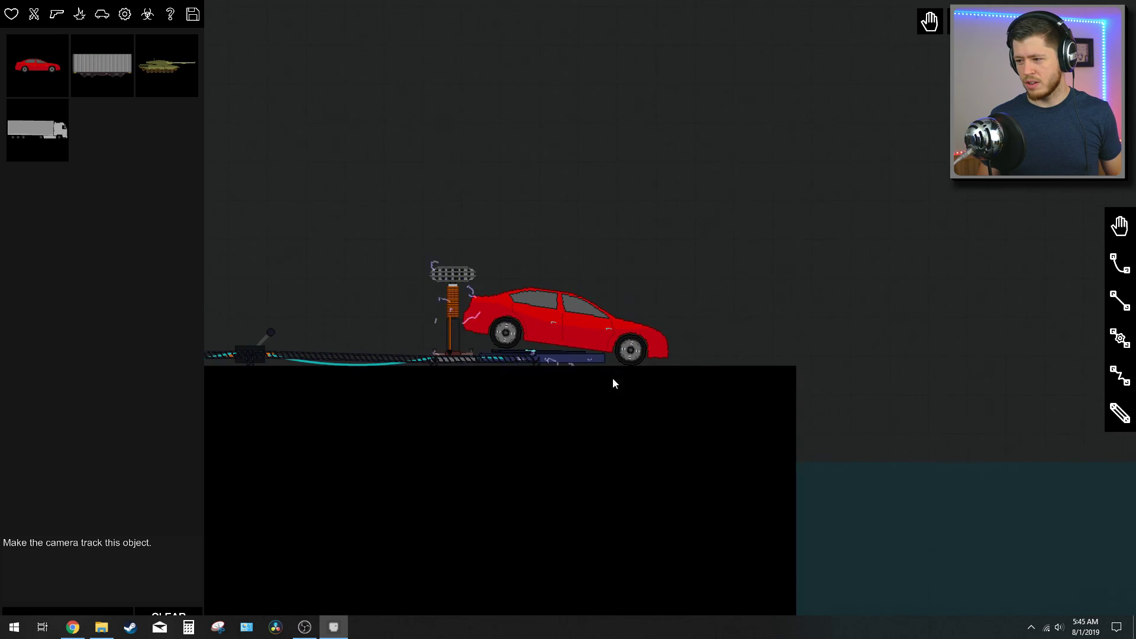
Step: Fling the red car with its launch action, then trigger the bridge contraption
right_click(583, 359)
left_click(607, 468)
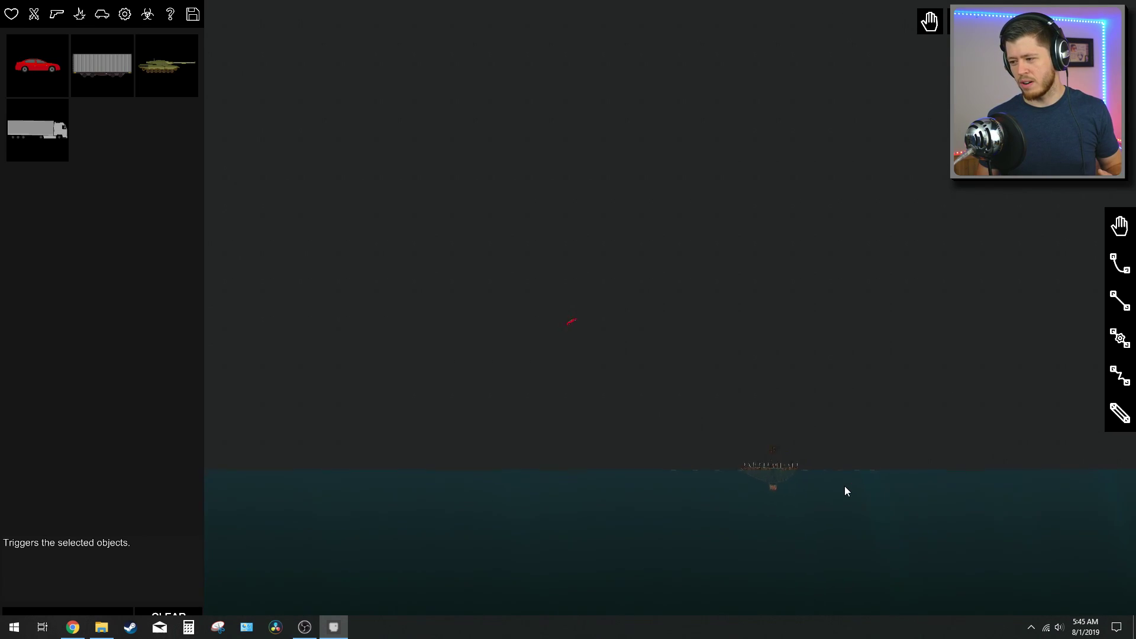
scroll(843, 486, "up", 5)
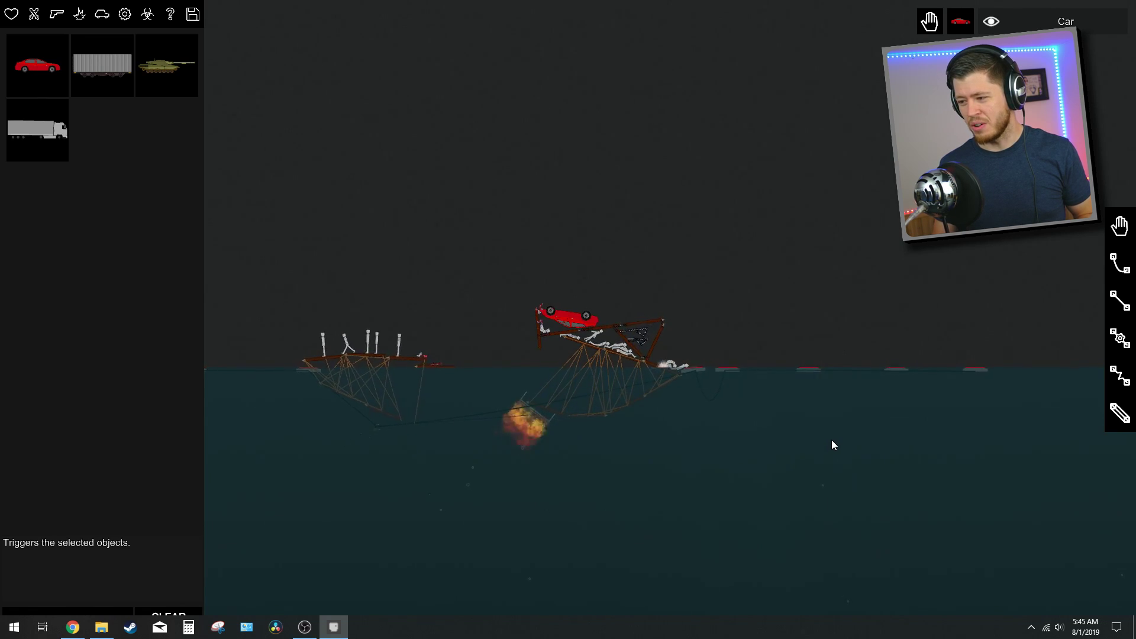
scroll(831, 430, "up", 4)
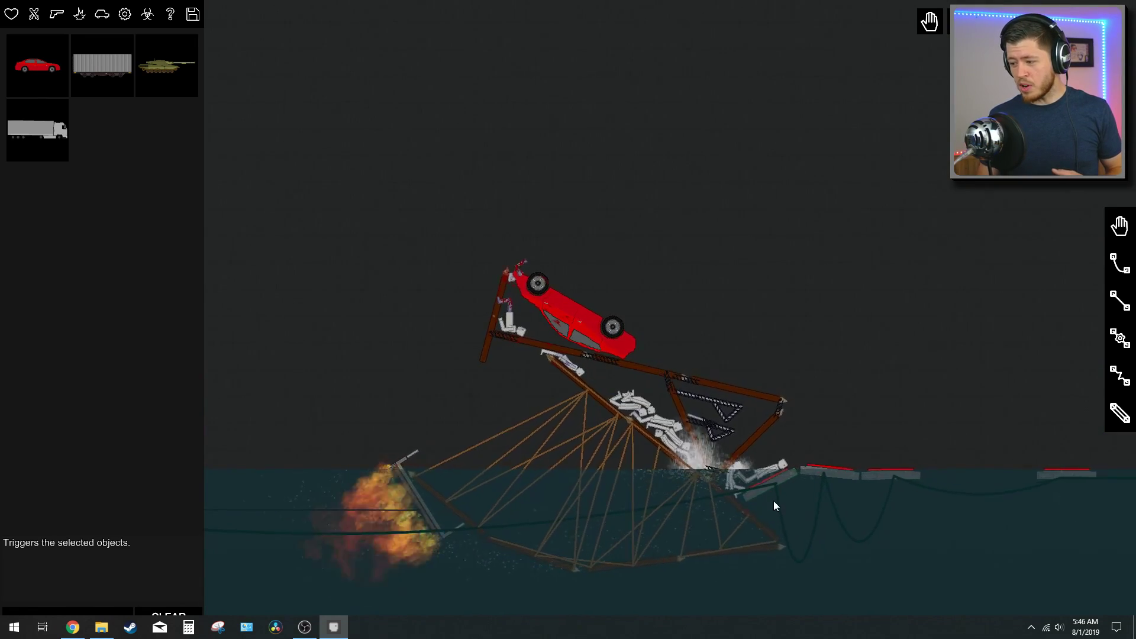
scroll(772, 499, "down", 2)
right_click(745, 417)
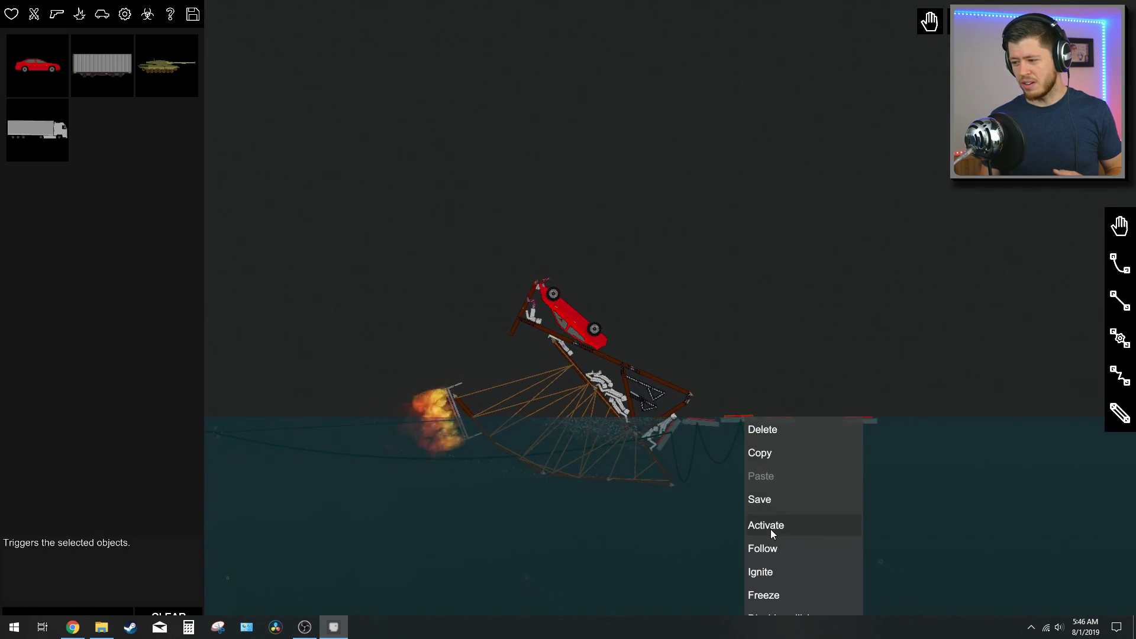
left_click(326, 517)
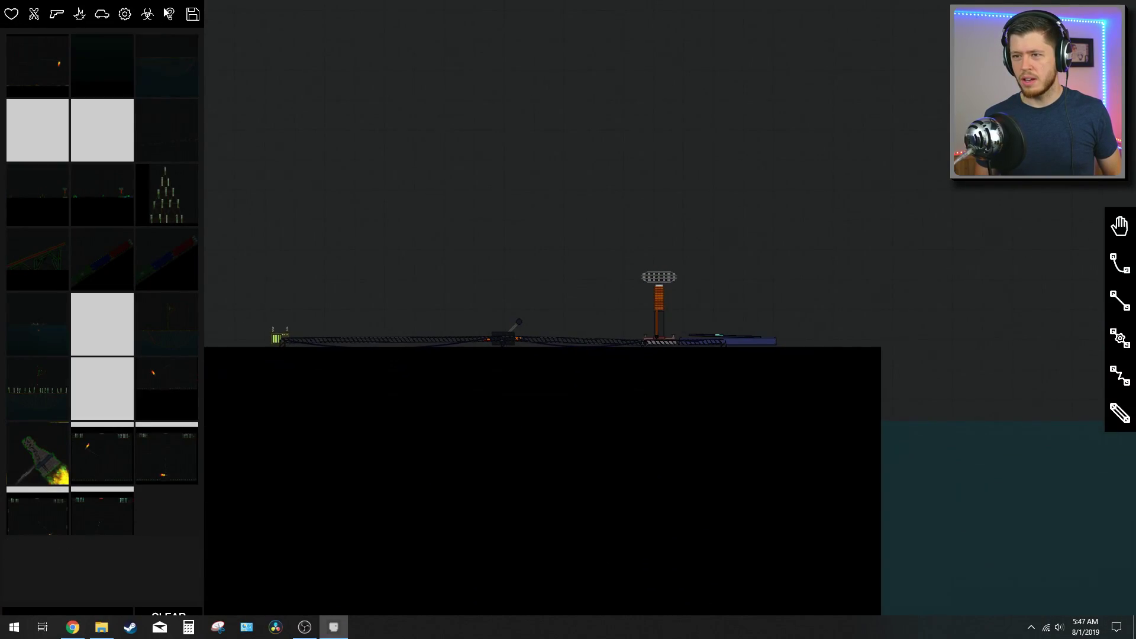
Step: Spawn a jukebox from Misc on the launcher and fling it out over the water
left_click(170, 15)
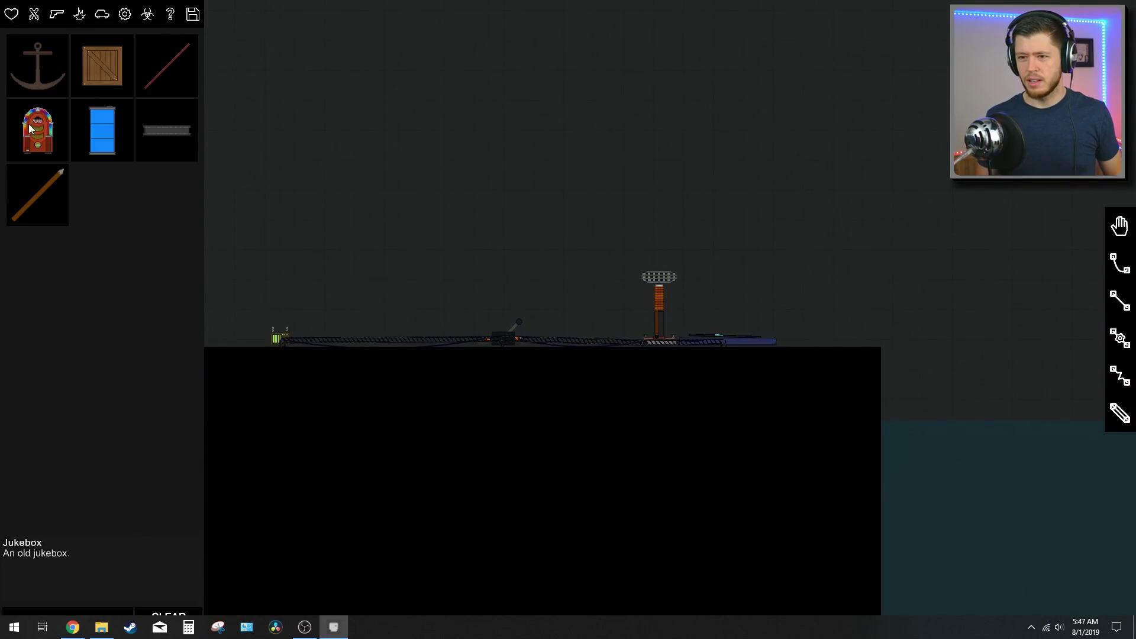
left_click(727, 312)
right_click(747, 339)
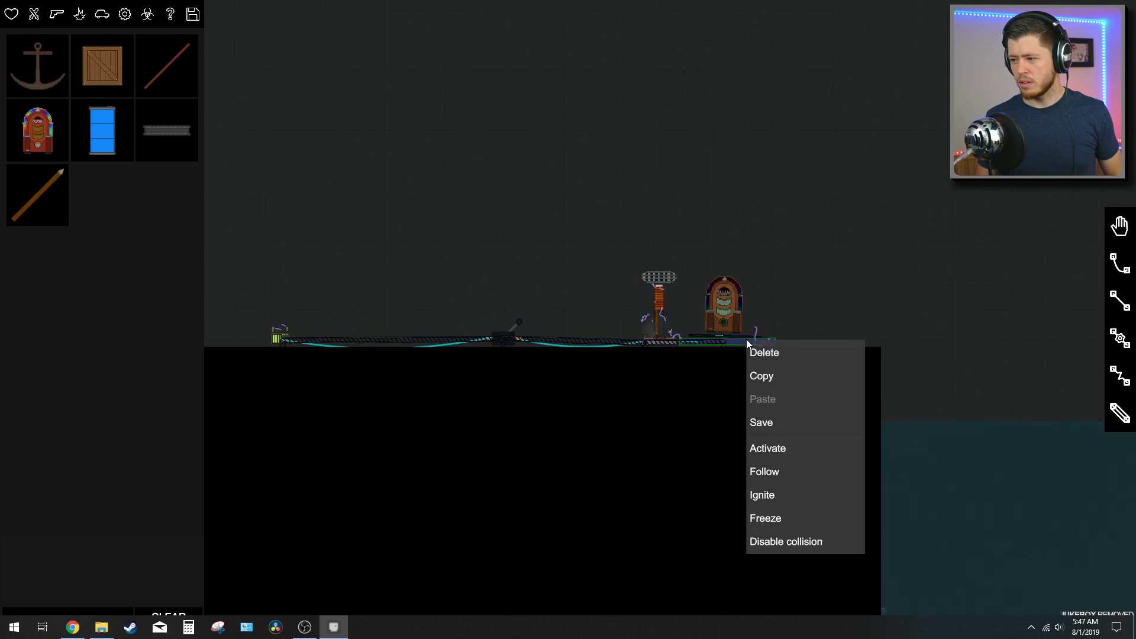
left_click(771, 452)
left_click_drag(957, 342, 555, 383)
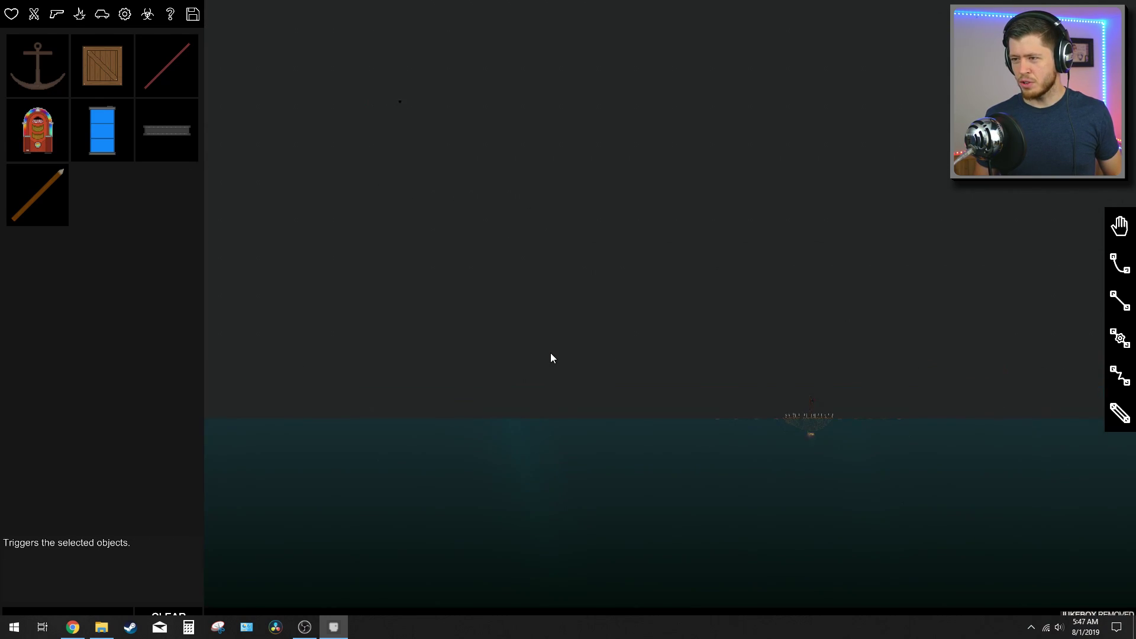
left_click_drag(685, 373, 440, 358)
scroll(534, 390, "up", 4)
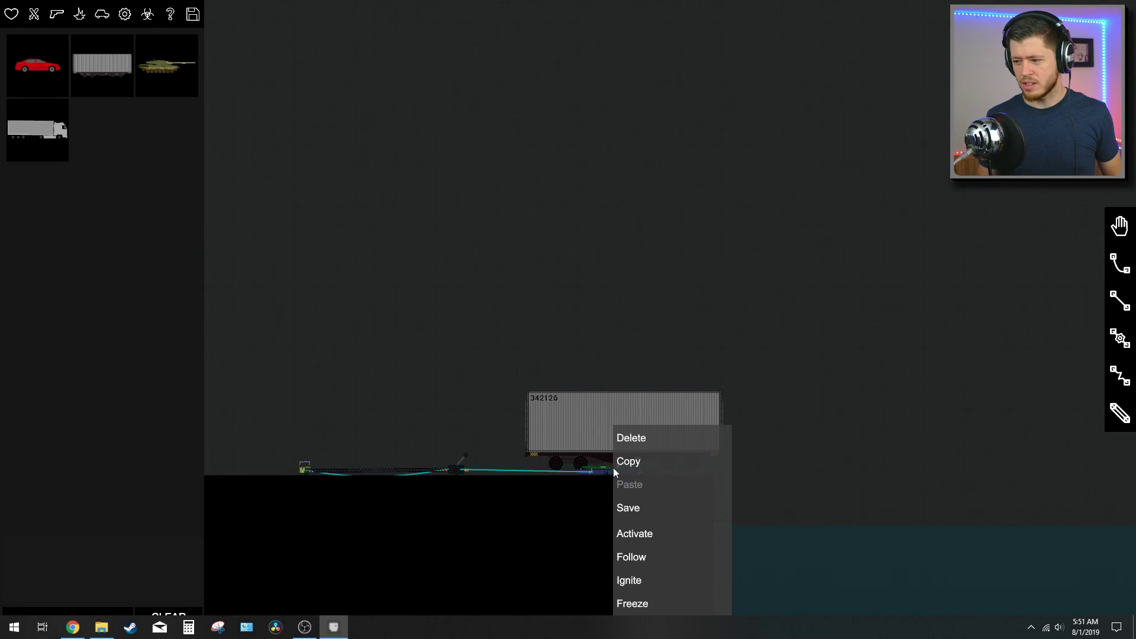
Step: Launch the shipping container and follow it as it falls into the water
right_click(601, 471)
left_click(622, 533)
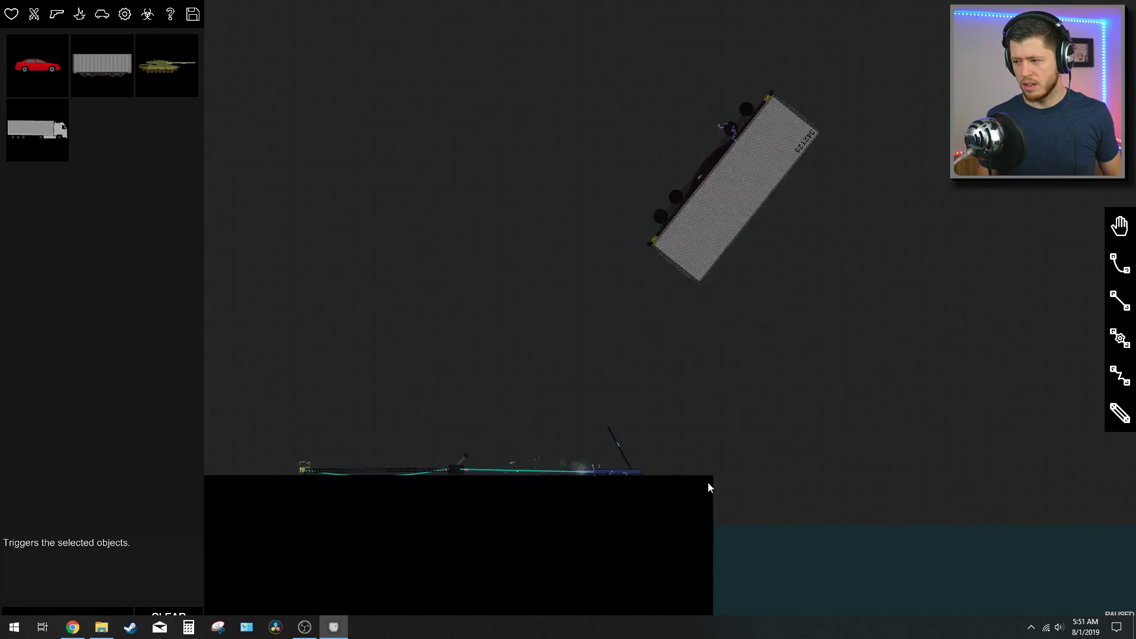
scroll(750, 454, "down", 3)
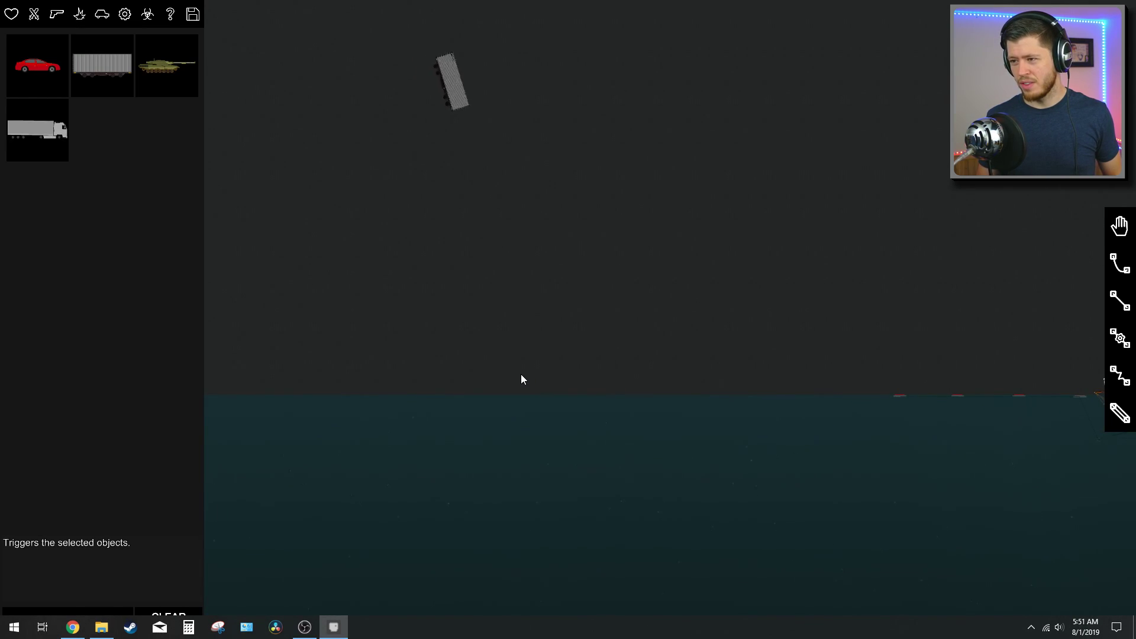
scroll(522, 379, "down", 3)
left_click_drag(620, 333, 528, 376)
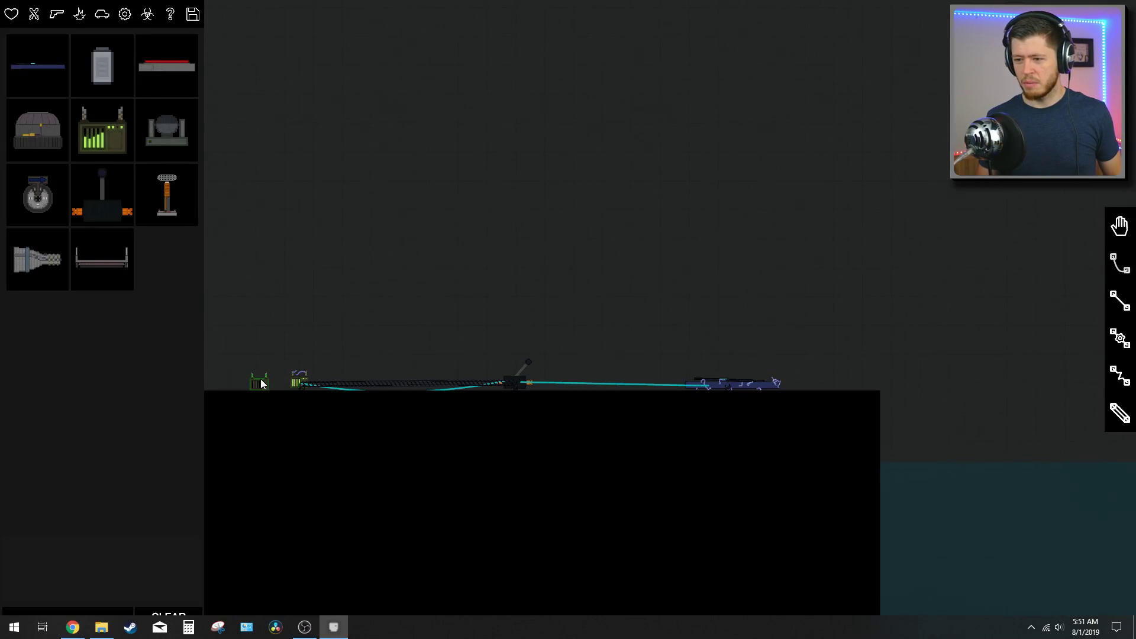
key("space")
key("f")
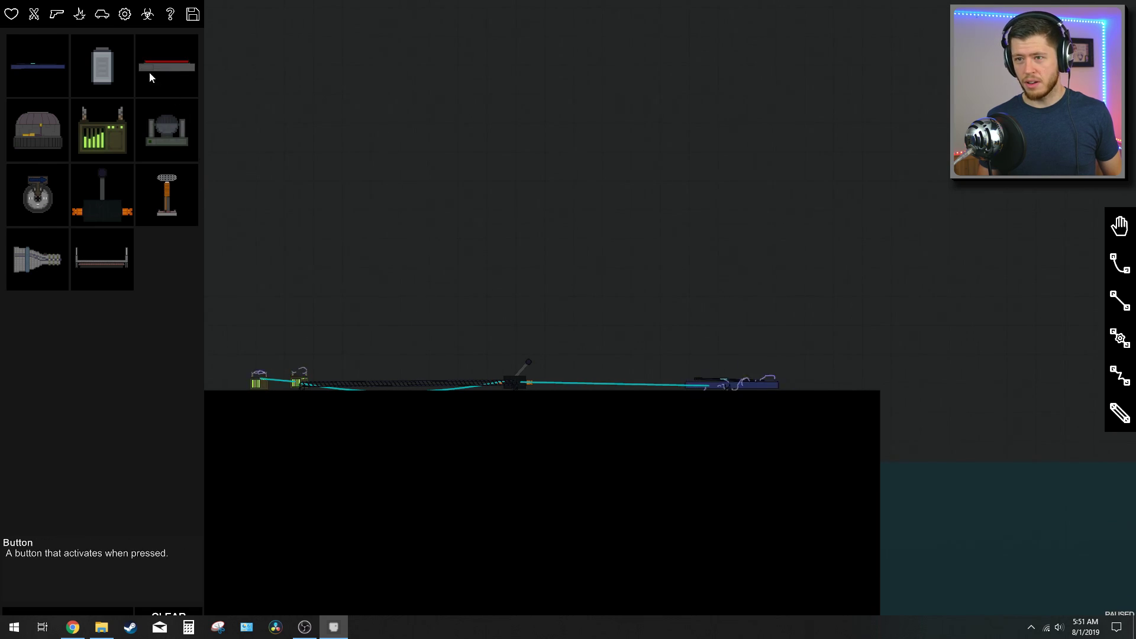
left_click(103, 14)
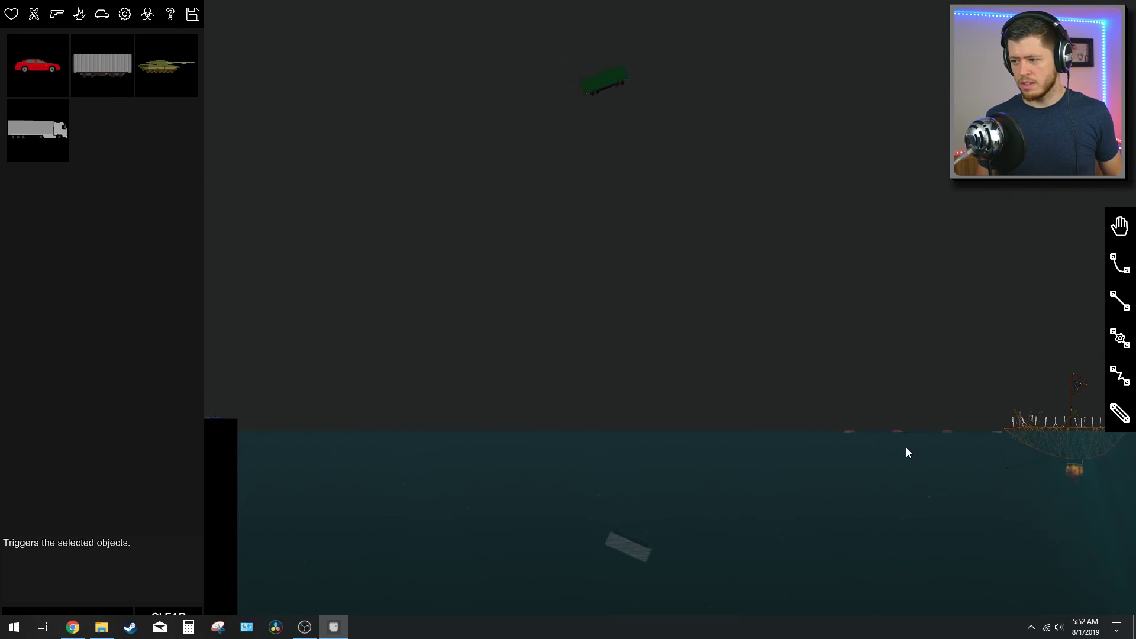
mouse_move(912, 448)
left_mouse_down()
mouse_move(416, 503)
mouse_move(371, 381)
mouse_move(516, 374)
mouse_move(635, 333)
left_mouse_up()
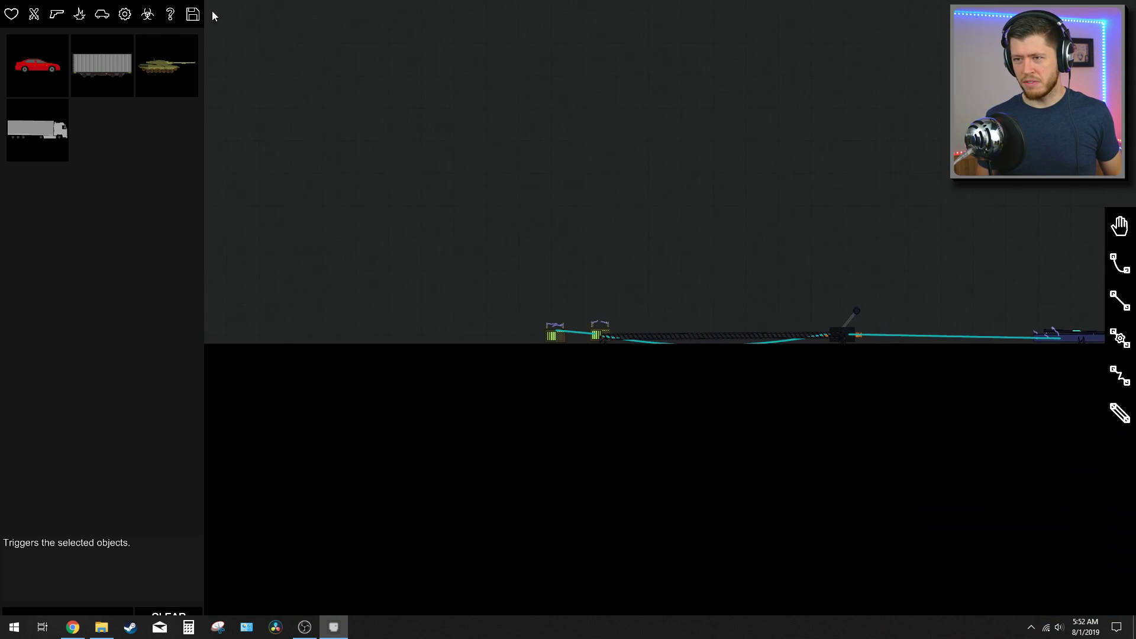
scroll(102, 134, "down", 2)
scroll(525, 316, "up", 3)
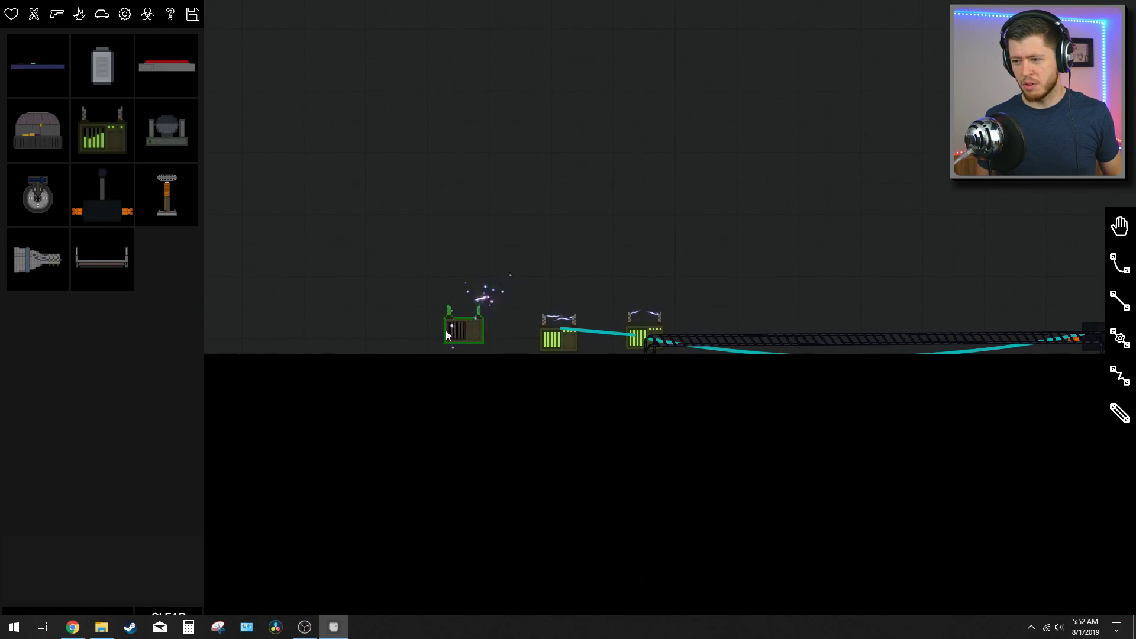
Step: Add a third generator, switch the generators on, and launch the blue container into the sea
left_click(365, 325)
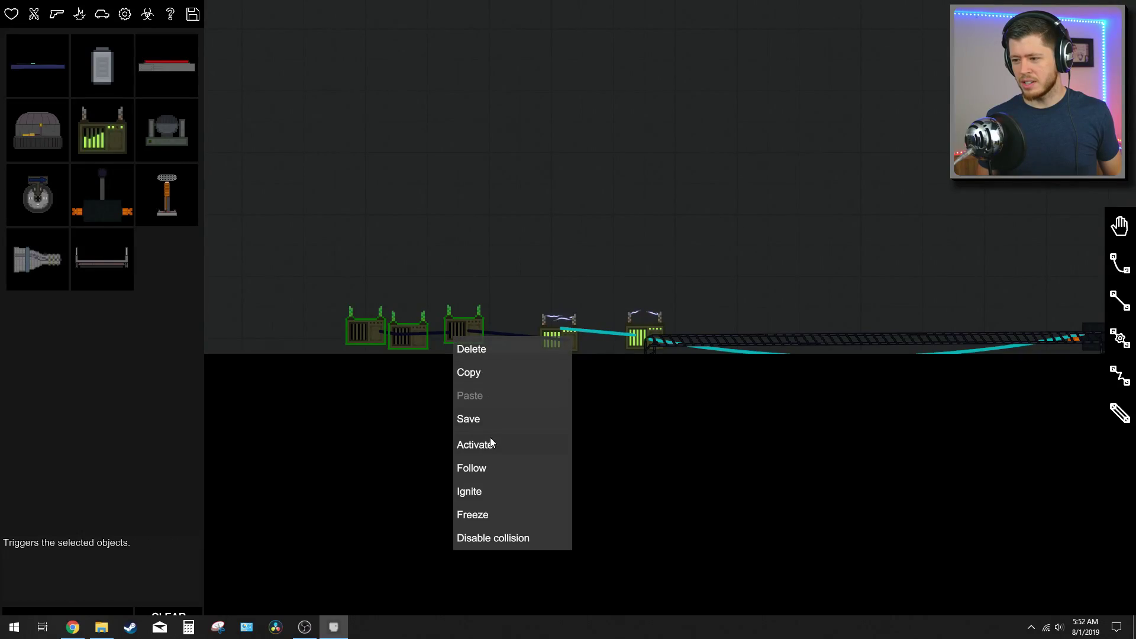
left_click(490, 443)
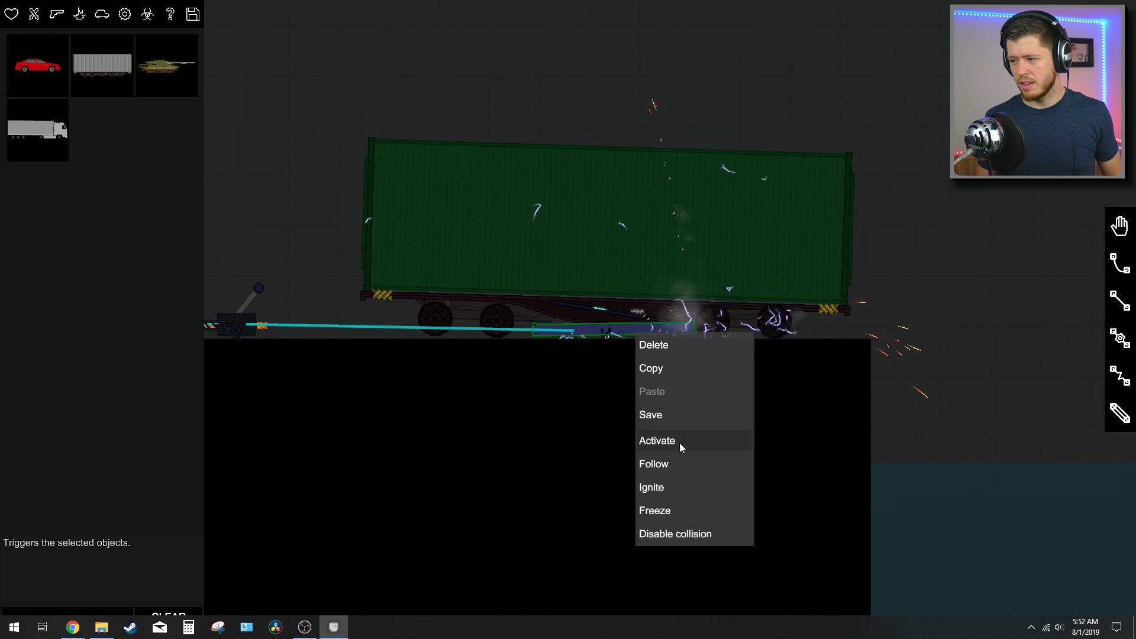
left_click(679, 442)
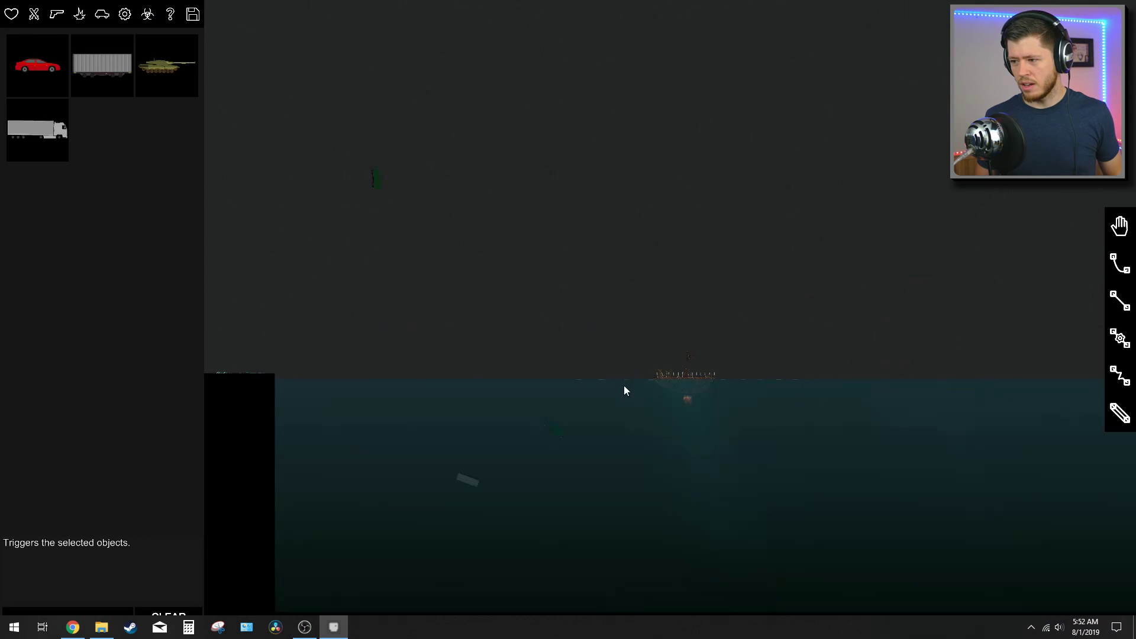
scroll(735, 386, "up", 3)
scroll(589, 365, "down", 3)
scroll(605, 394, "up", 2)
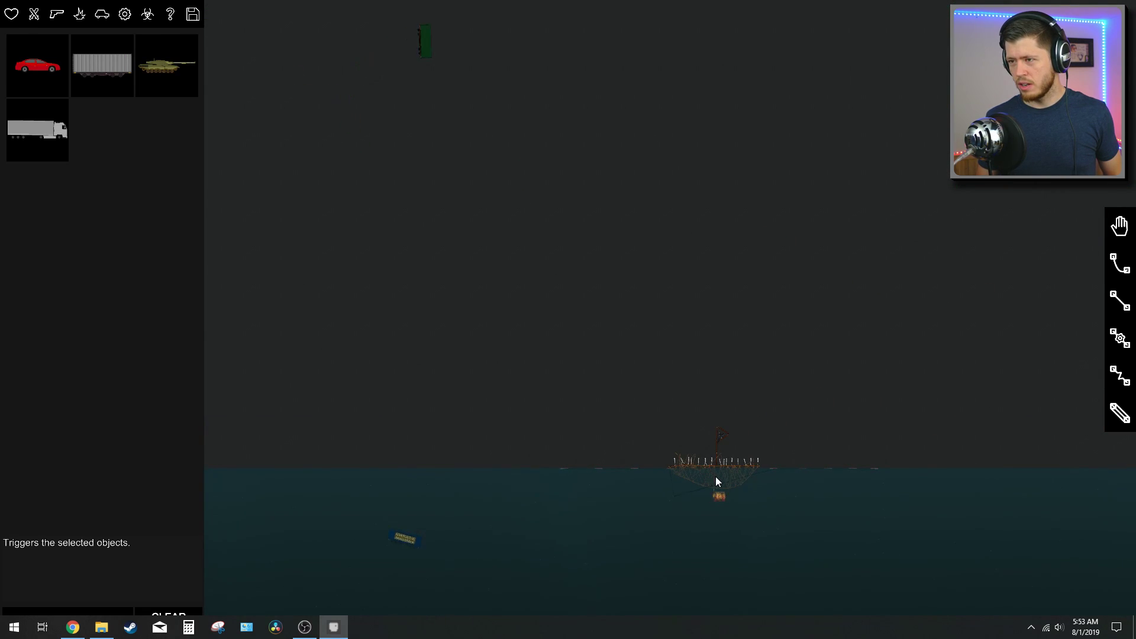
left_click_drag(762, 476, 696, 447)
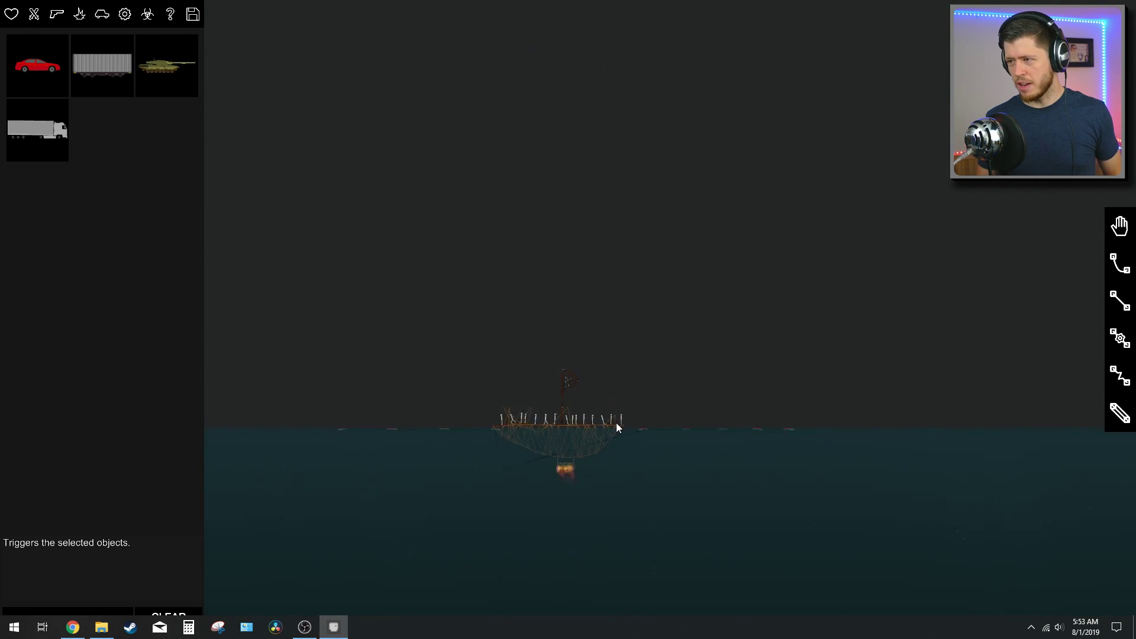
scroll(616, 422, "up", 3)
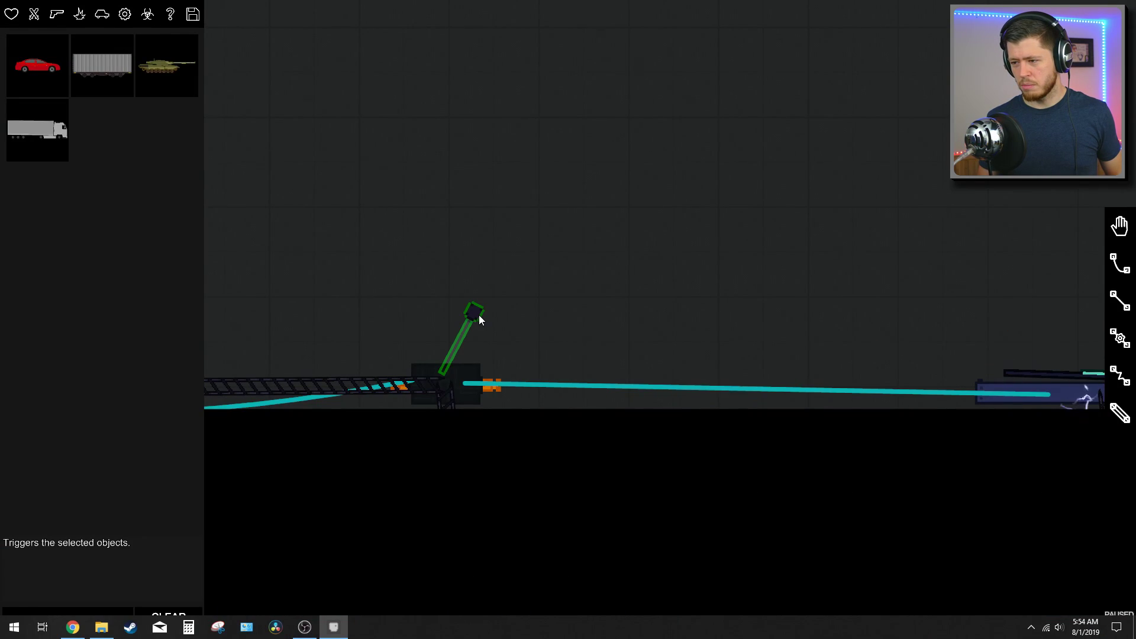
Step: Select the launcher platform and set the camera to follow it
left_click(478, 315)
left_click(483, 318)
right_click(722, 327)
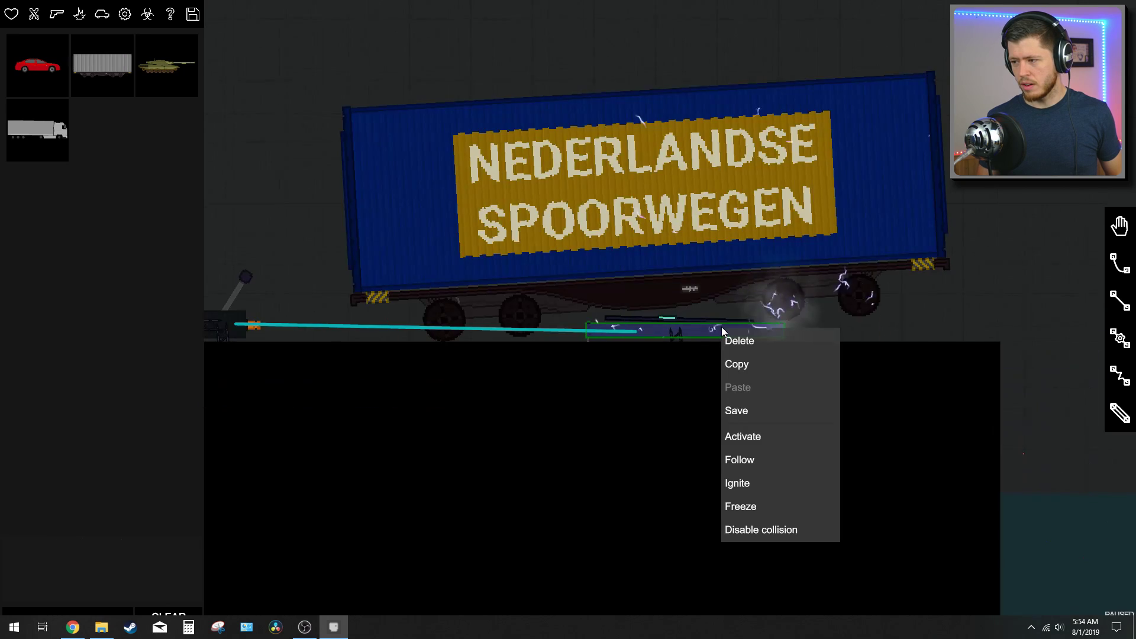
left_click(770, 438)
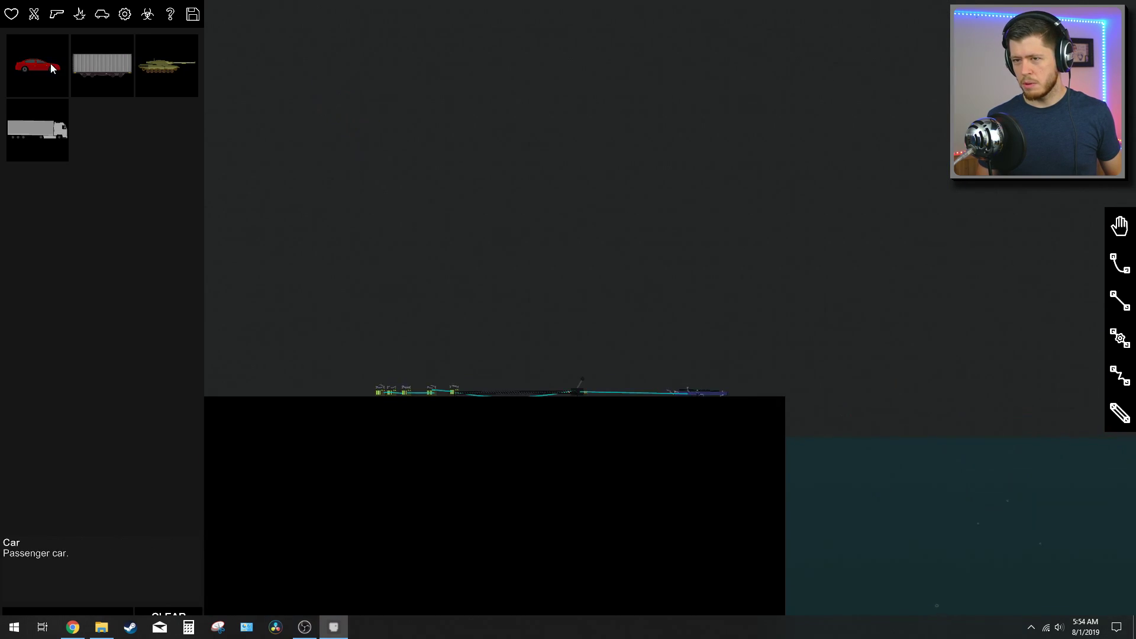
scroll(686, 355, "up", 3)
Step: Place a yellow car on the launcher and catapult it into the air
left_click(699, 385)
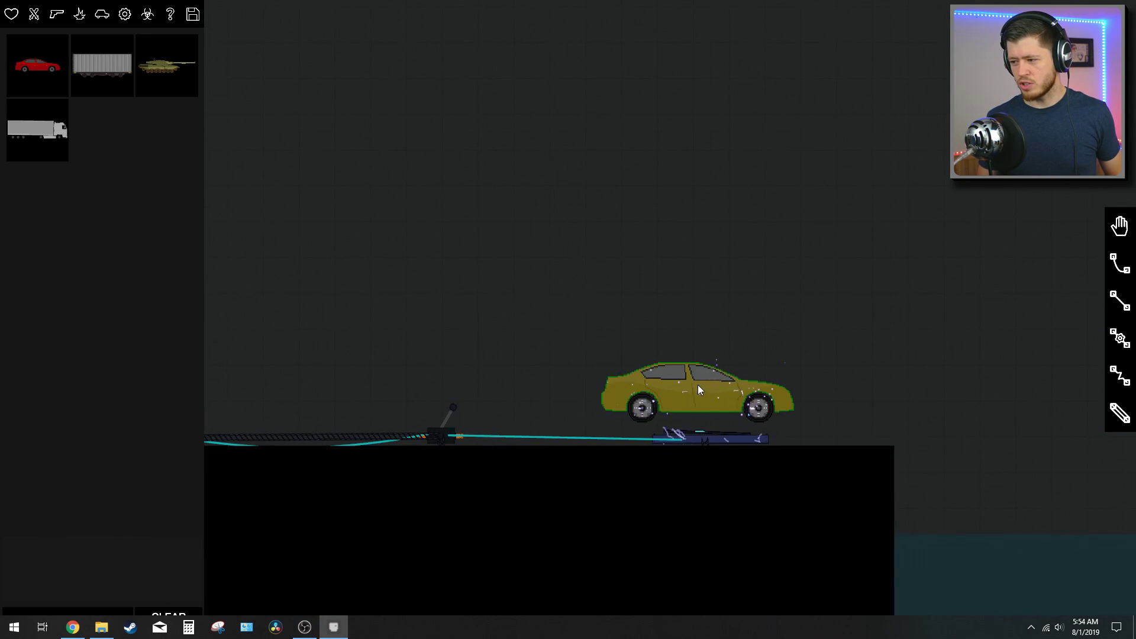
right_click(715, 438)
left_click(765, 532)
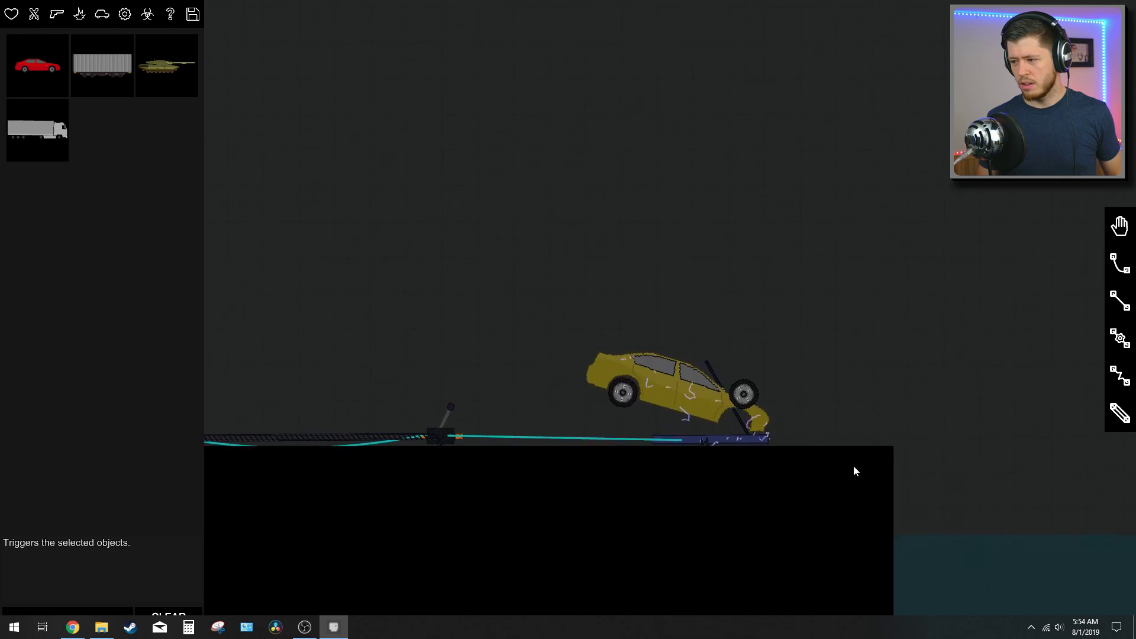
scroll(854, 464, "down", 5)
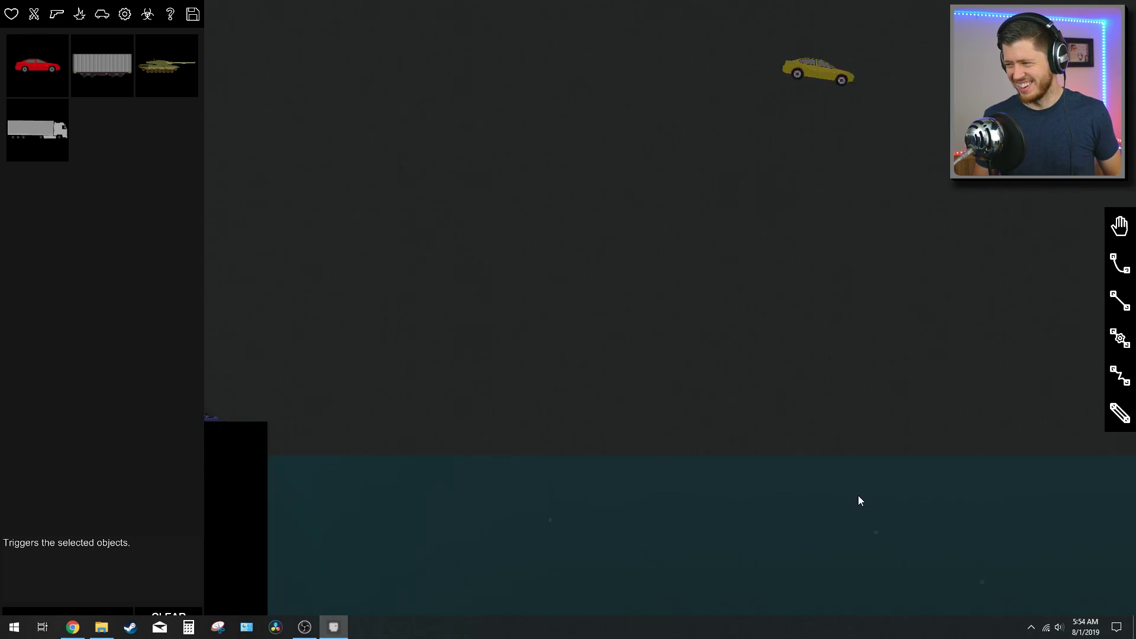
scroll(1076, 509, "down", 3)
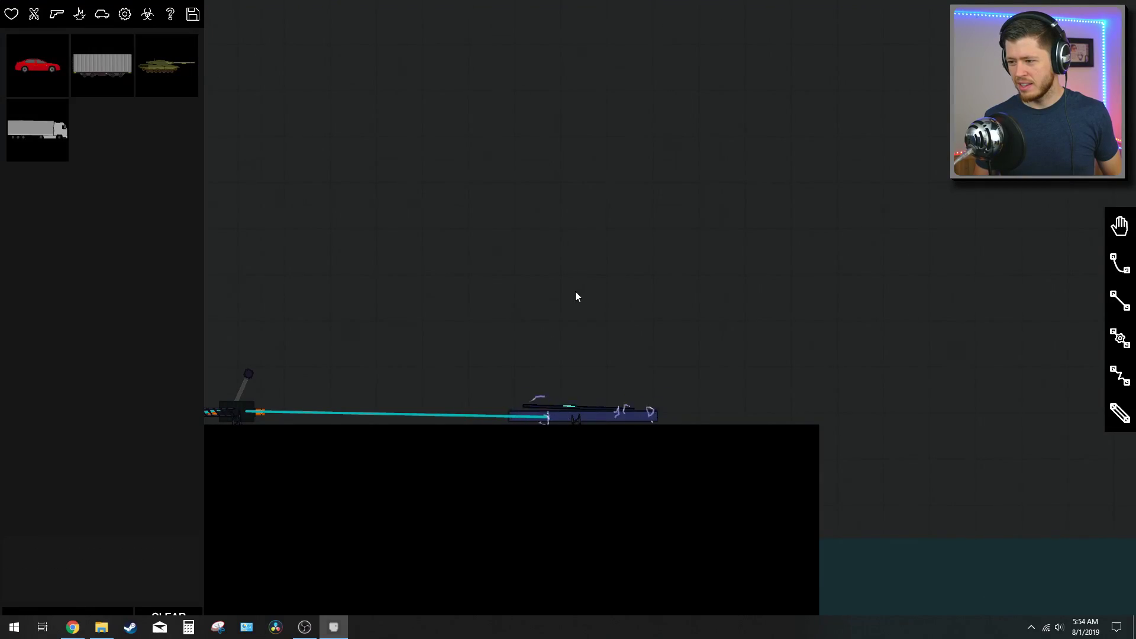
Step: Place a tank on the launcher, launch it, and watch it splash into the water
left_click(575, 291)
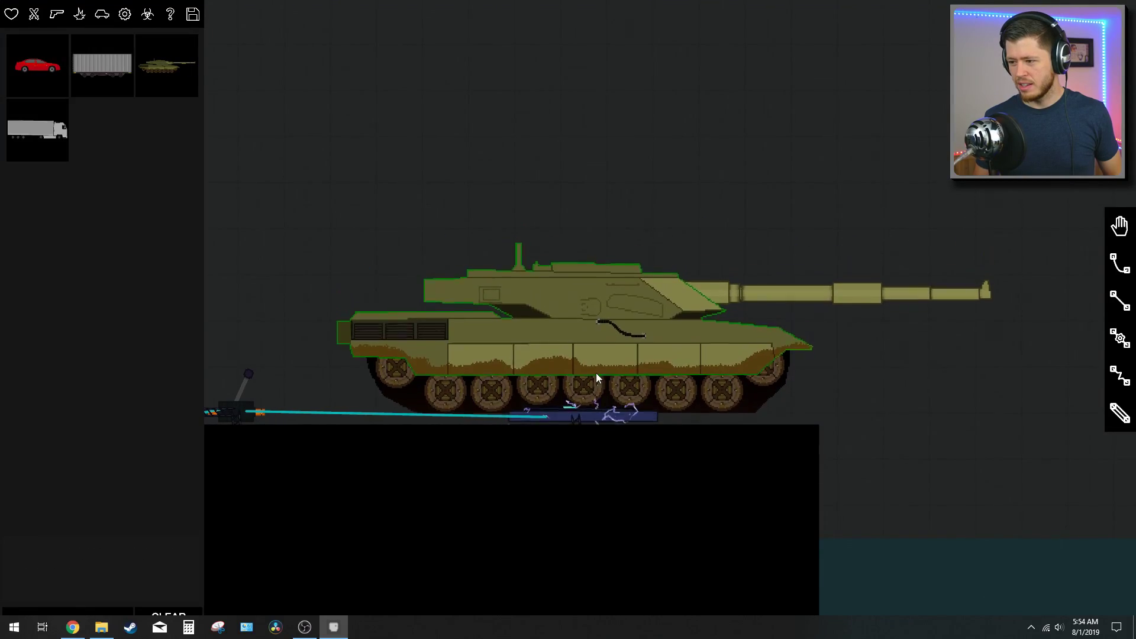
right_click(593, 420)
left_click(624, 528)
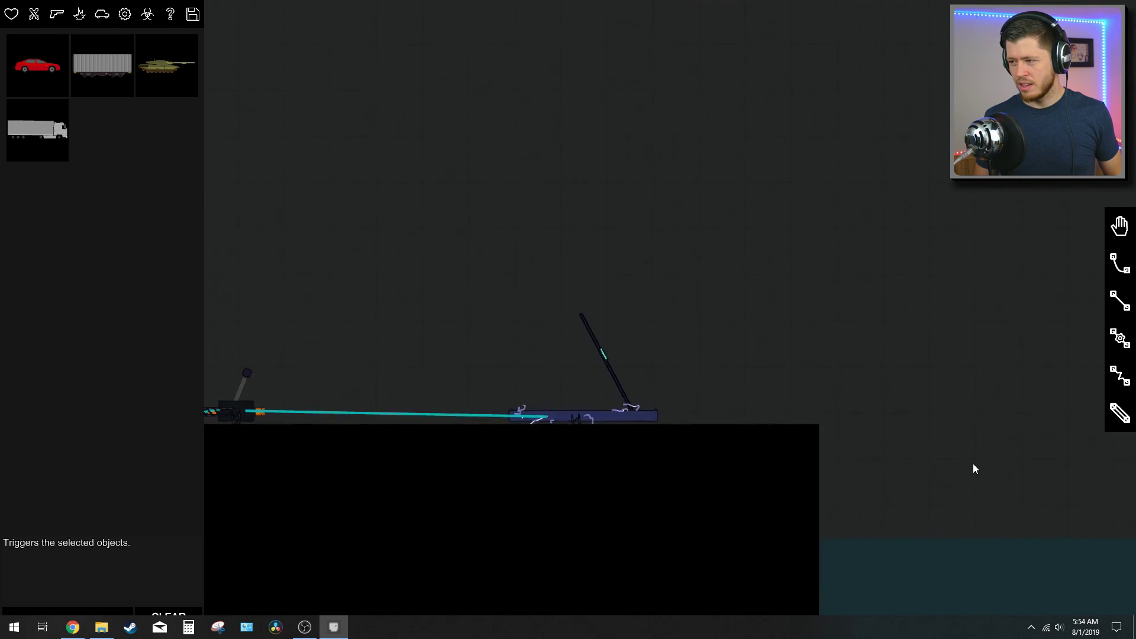
left_click_drag(1047, 448, 548, 408)
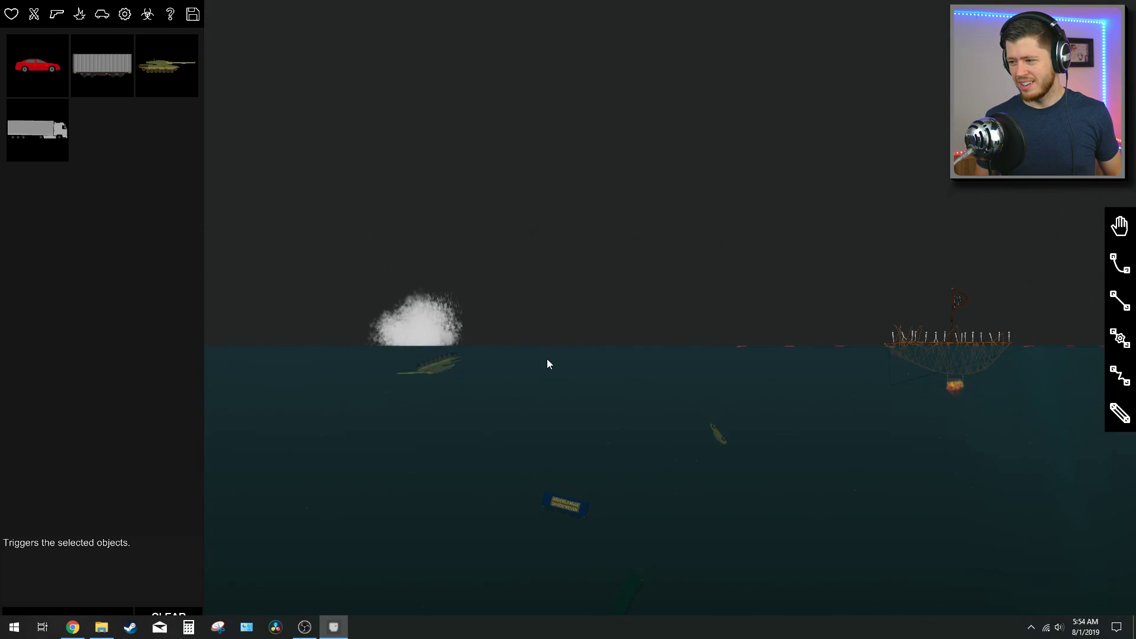
left_click_drag(392, 313, 585, 368)
Step: Place a black car on the launcher, fire it, and follow the cars toward the raft
left_click(585, 465)
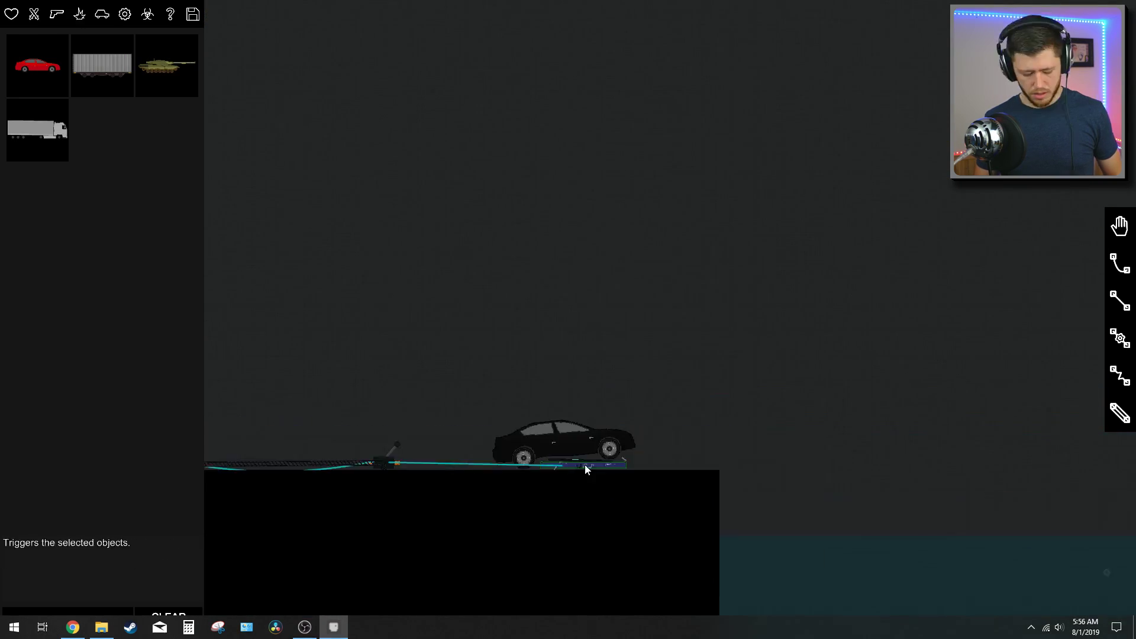
mouse_move(767, 419)
left_mouse_down()
mouse_move(912, 355)
mouse_move(649, 423)
left_mouse_up()
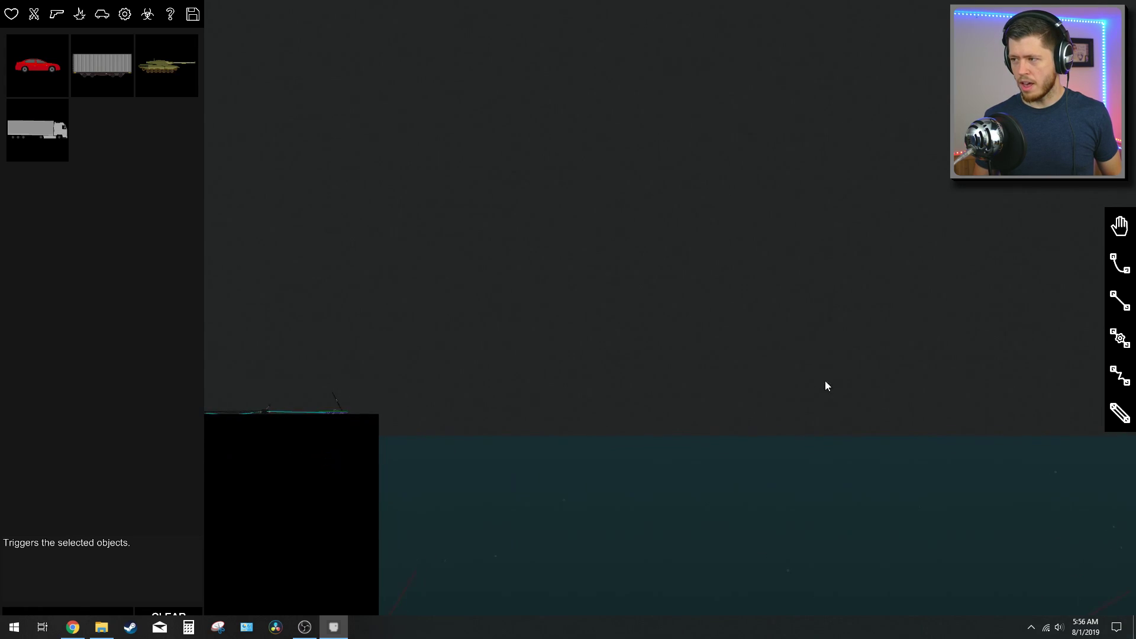
scroll(771, 358, "down", 3)
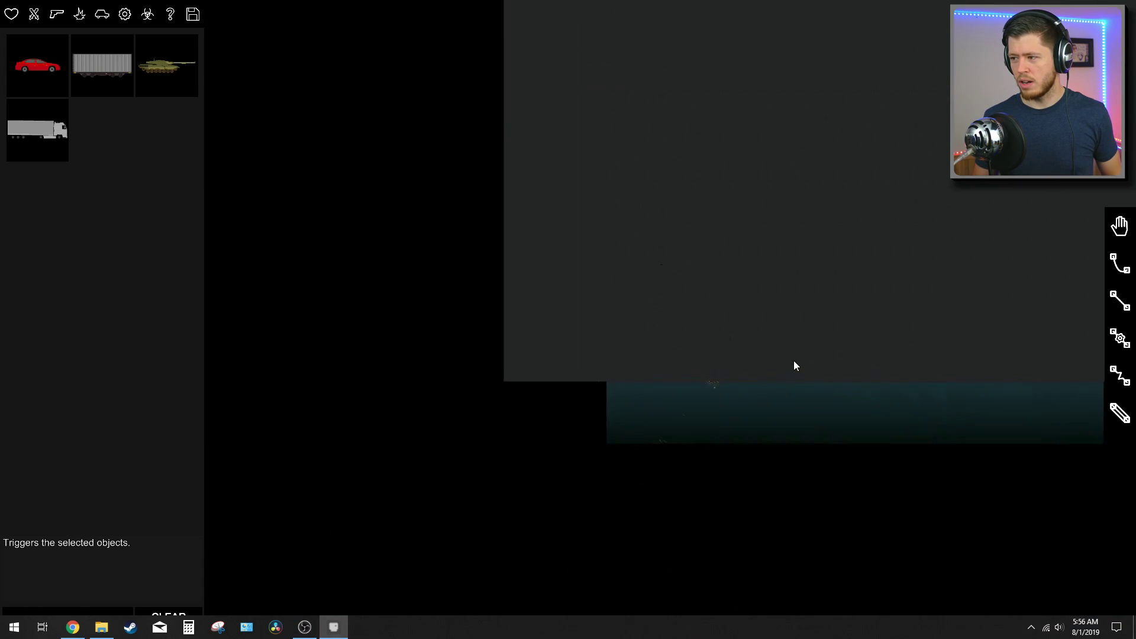
scroll(794, 361, "up", 3)
mouse_move(802, 359)
left_mouse_down()
mouse_move(603, 410)
mouse_move(769, 358)
left_mouse_up()
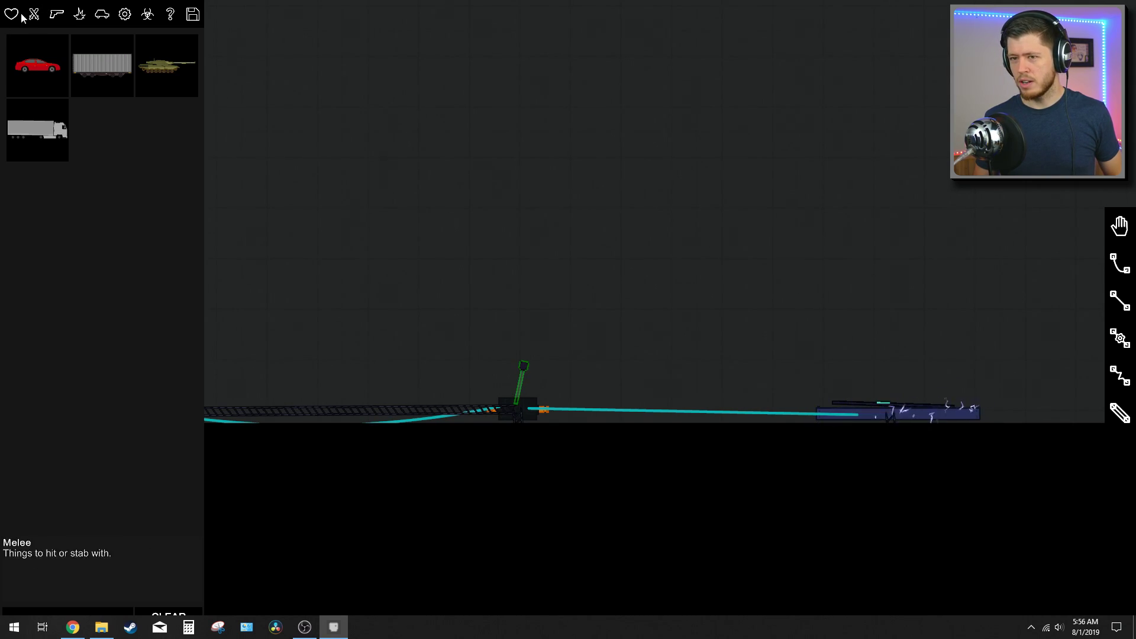
right_click(914, 417)
left_click(949, 528)
key("d")
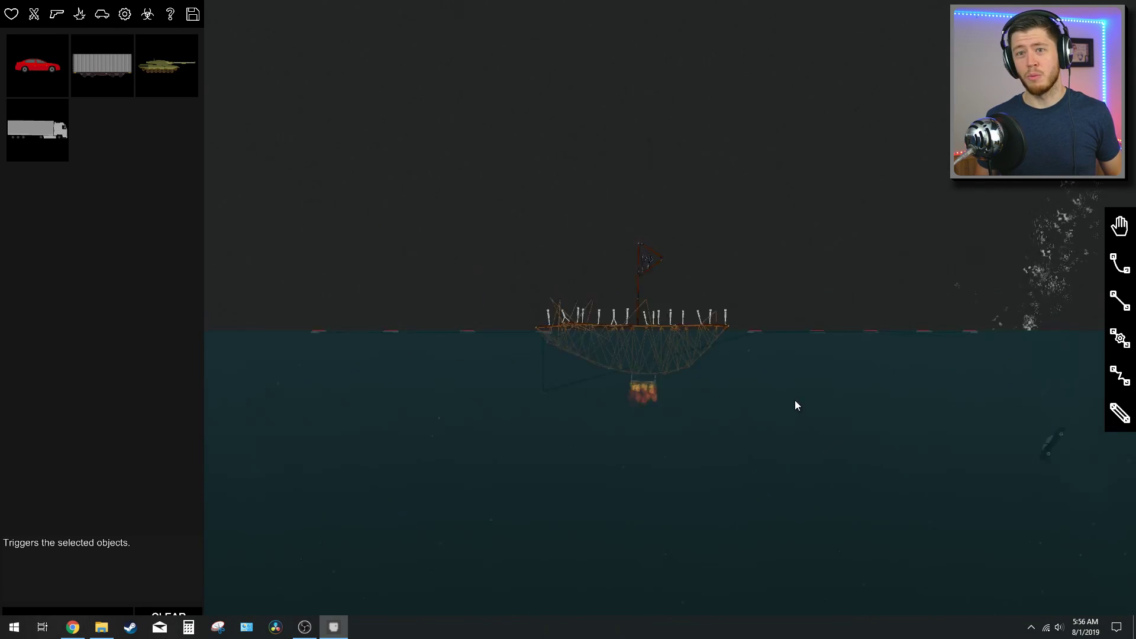
key("a")
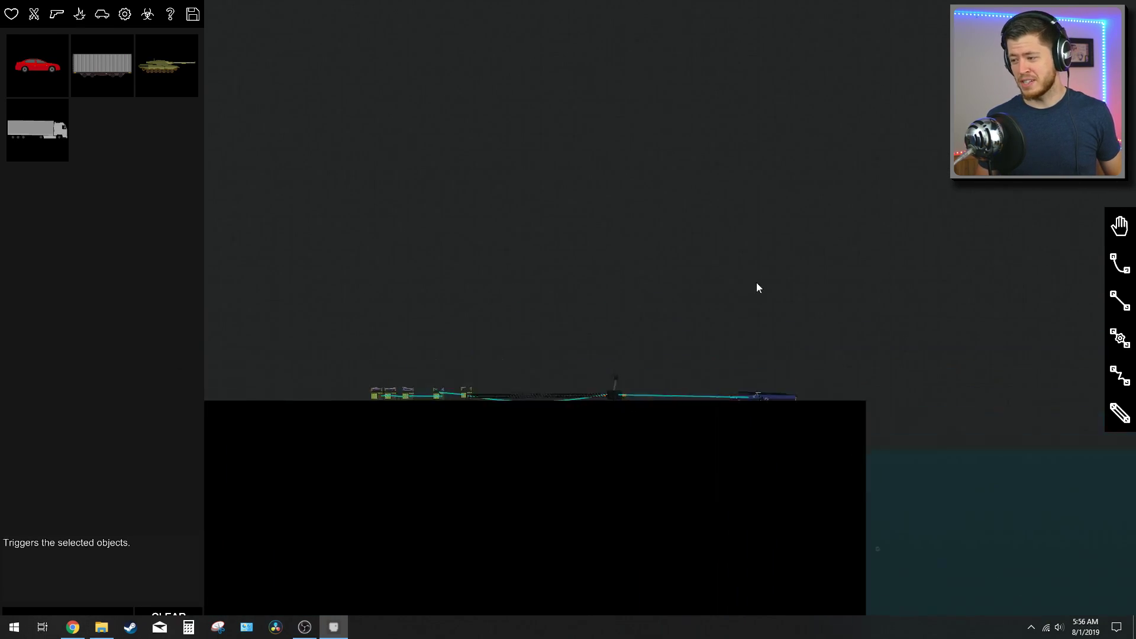
scroll(775, 301, "down", 3)
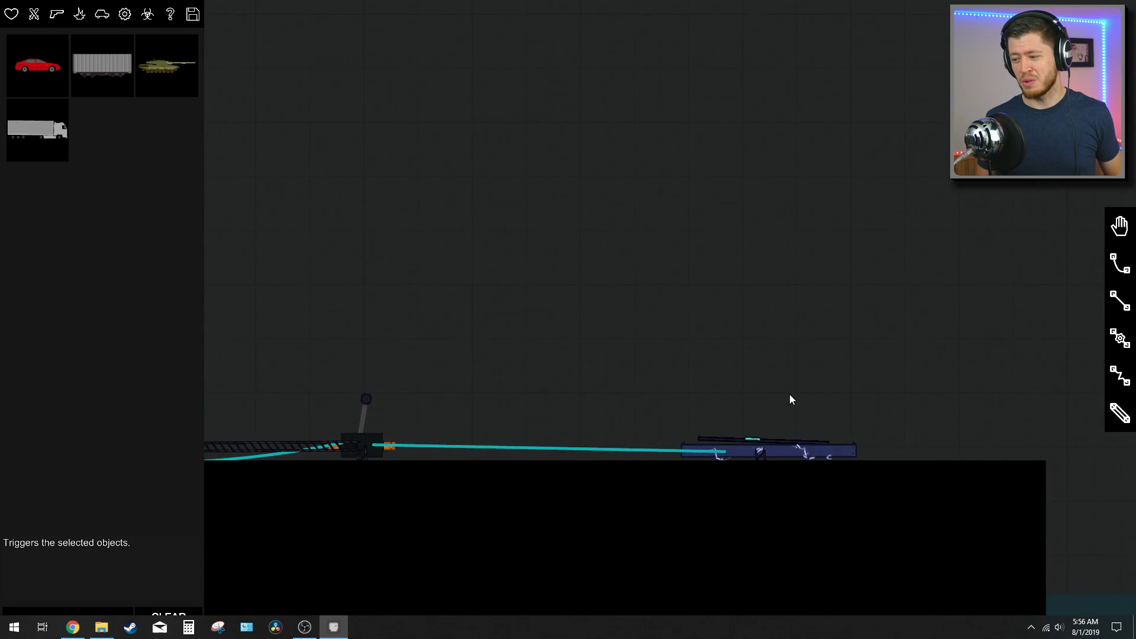
scroll(790, 394, "down", 1)
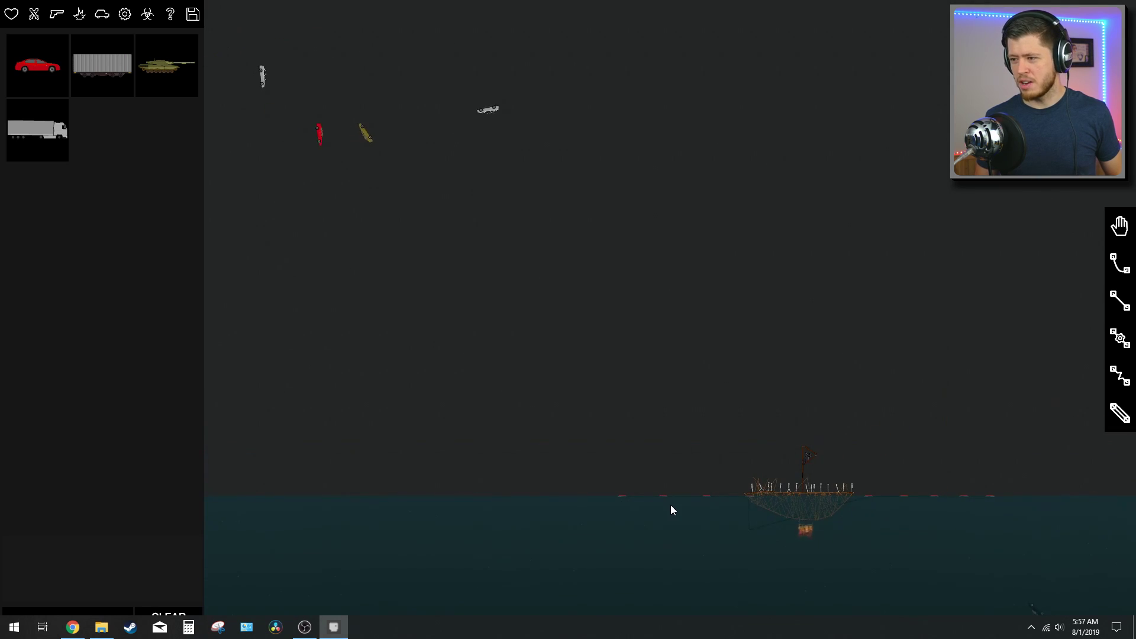
Step: Follow the cars into the raft and watch its wreckage sink
left_click_drag(930, 566, 745, 589)
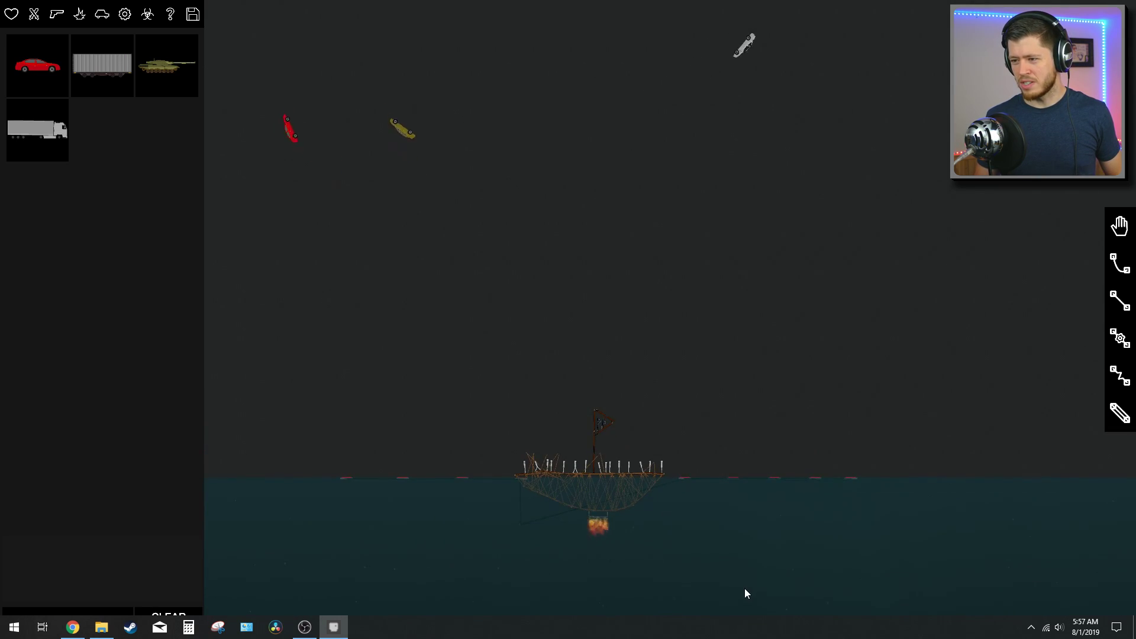
scroll(731, 612, "up", 3)
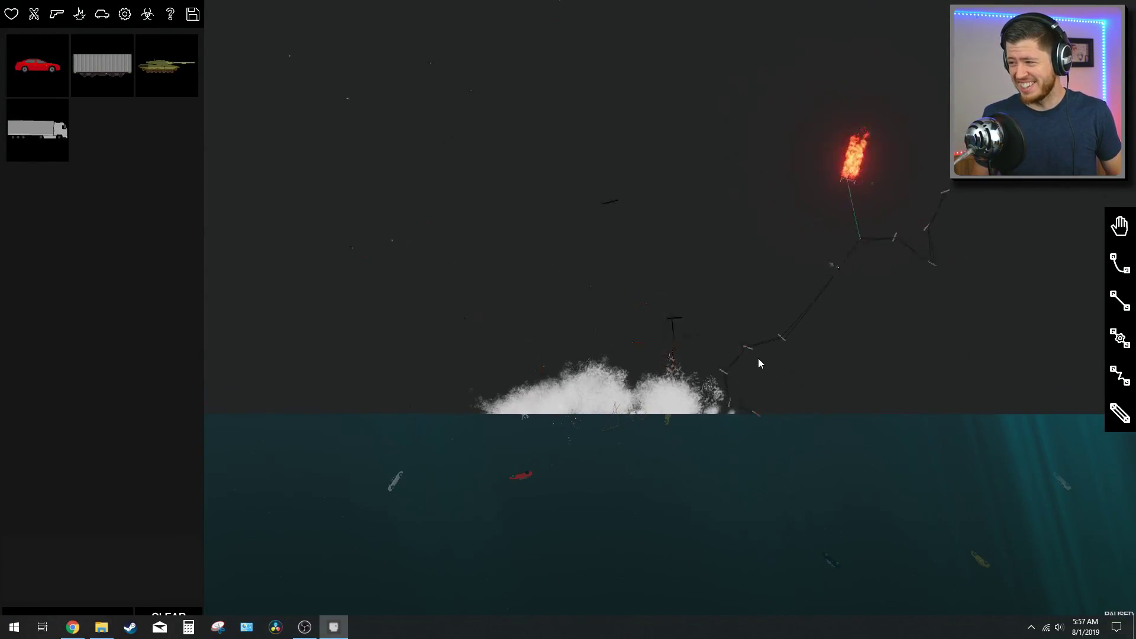
scroll(652, 255, "down", 3)
scroll(616, 323, "down", 2)
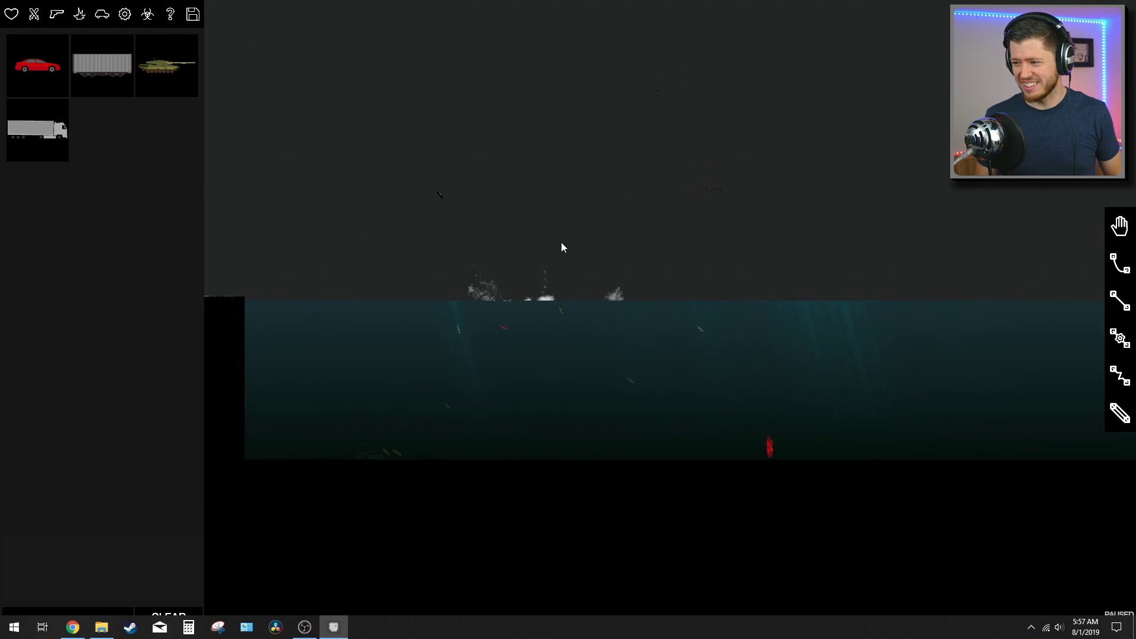
left_click_drag(561, 242, 607, 305)
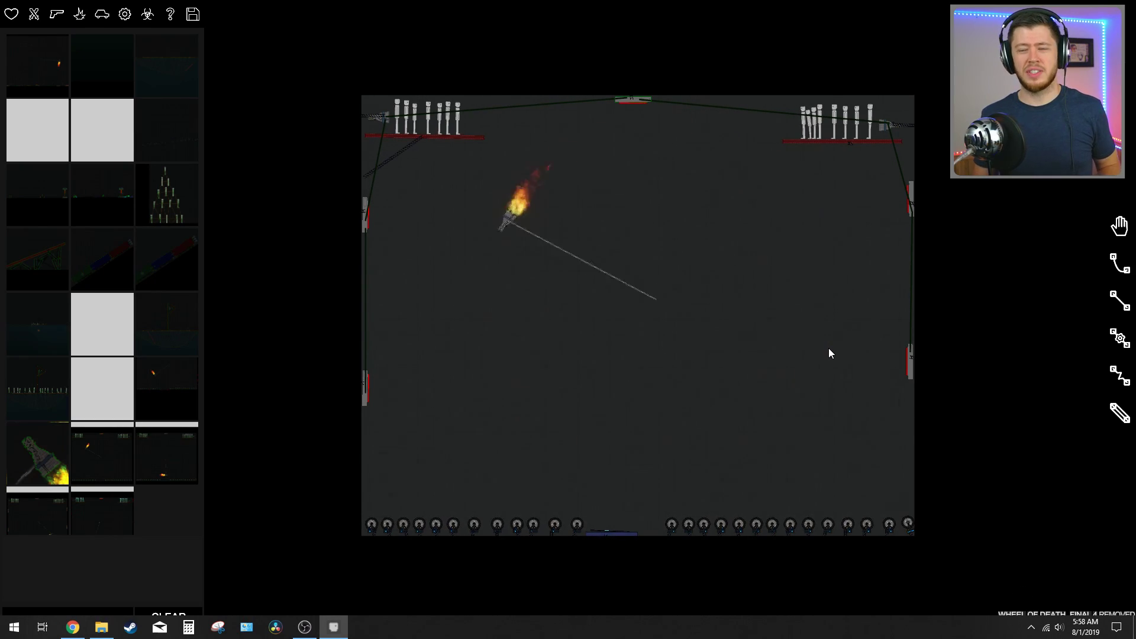
scroll(799, 533, "up", 4)
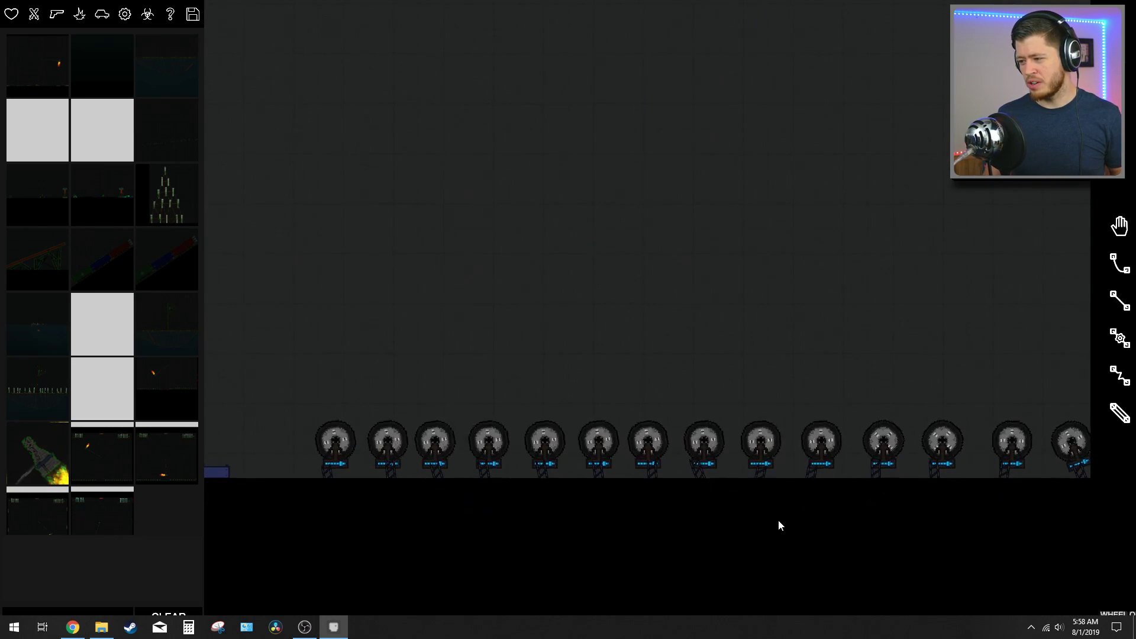
scroll(508, 468, "down", 2)
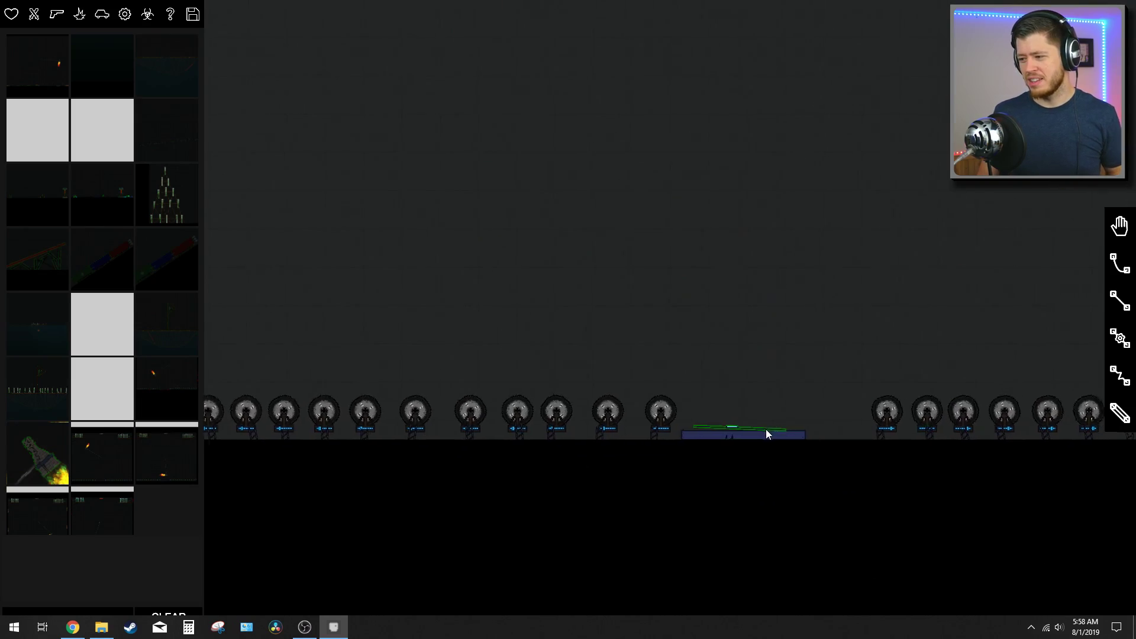
scroll(774, 400, "up", 2)
scroll(774, 400, "down", 2)
scroll(764, 413, "up", 3)
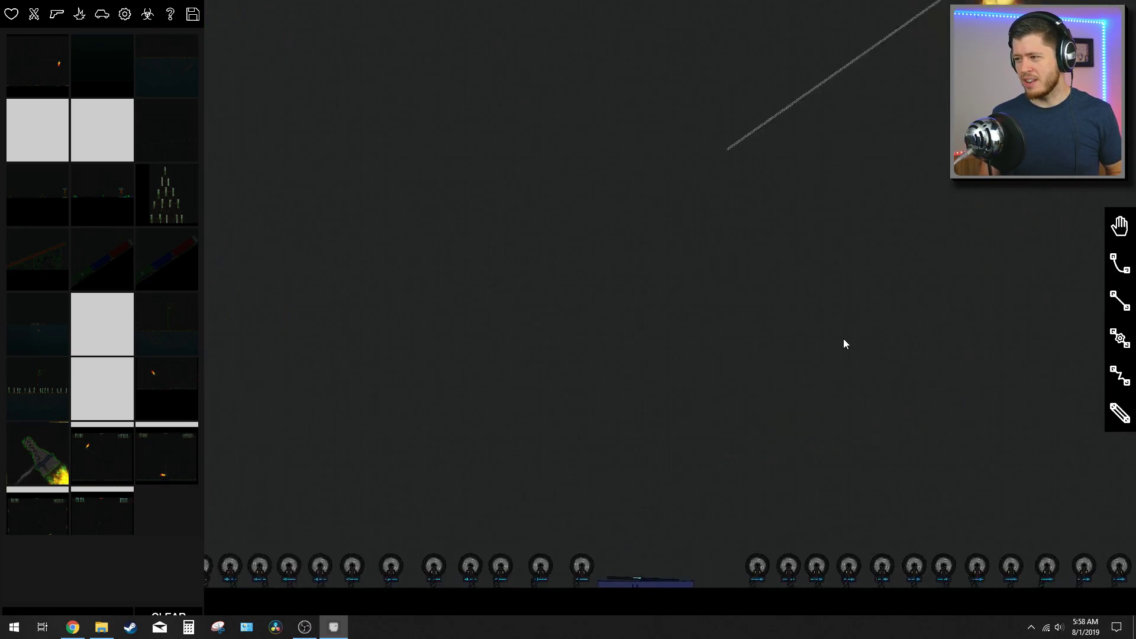
scroll(763, 412, "down", 3)
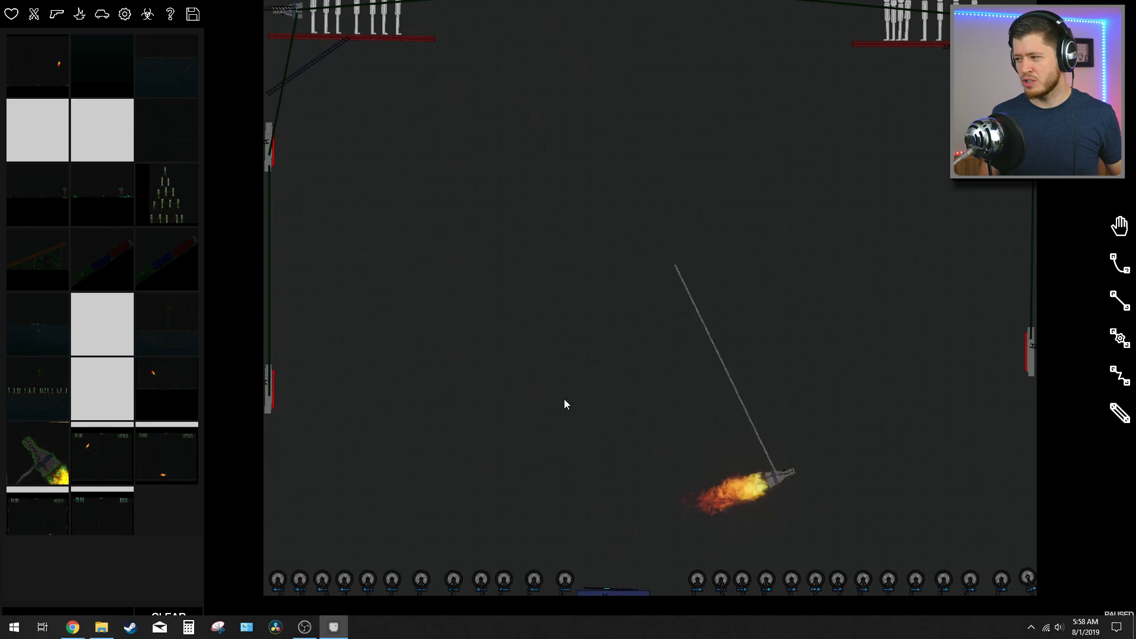
scroll(578, 400, "down", 2)
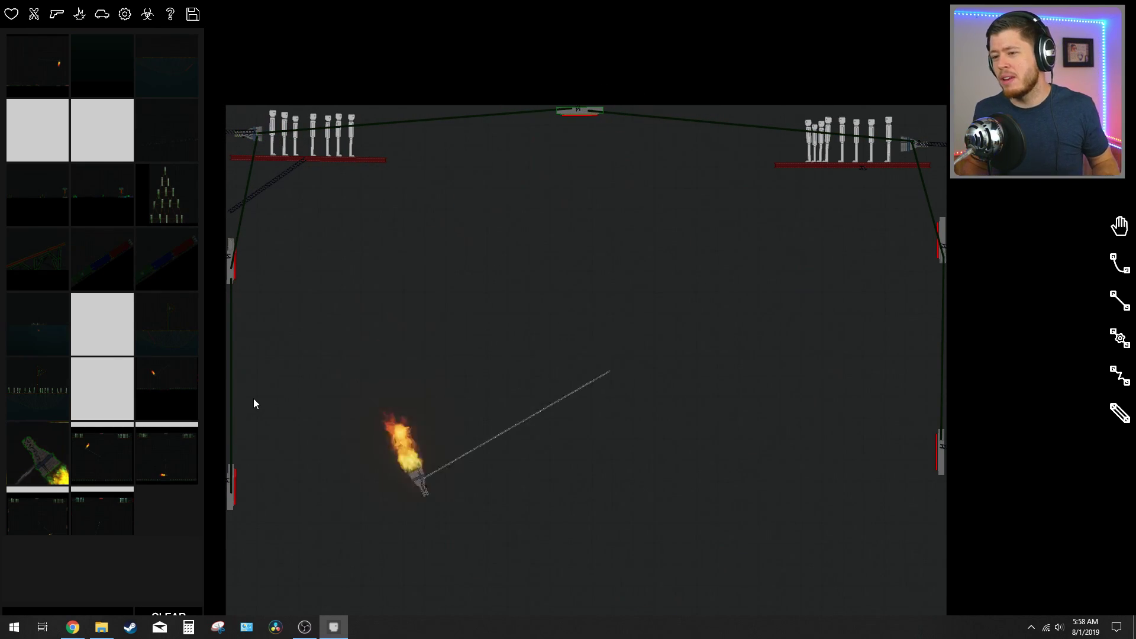
scroll(548, 382, "down", 2)
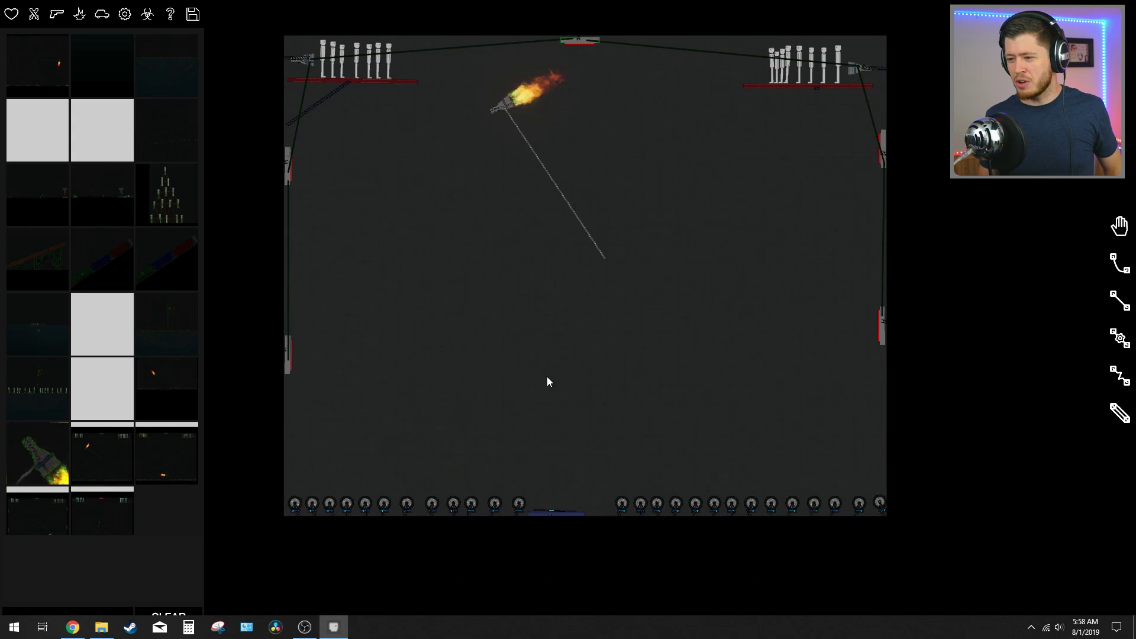
Step: Spawn humans onto the wheels and watch the rocket shred and burn them
left_click(12, 14)
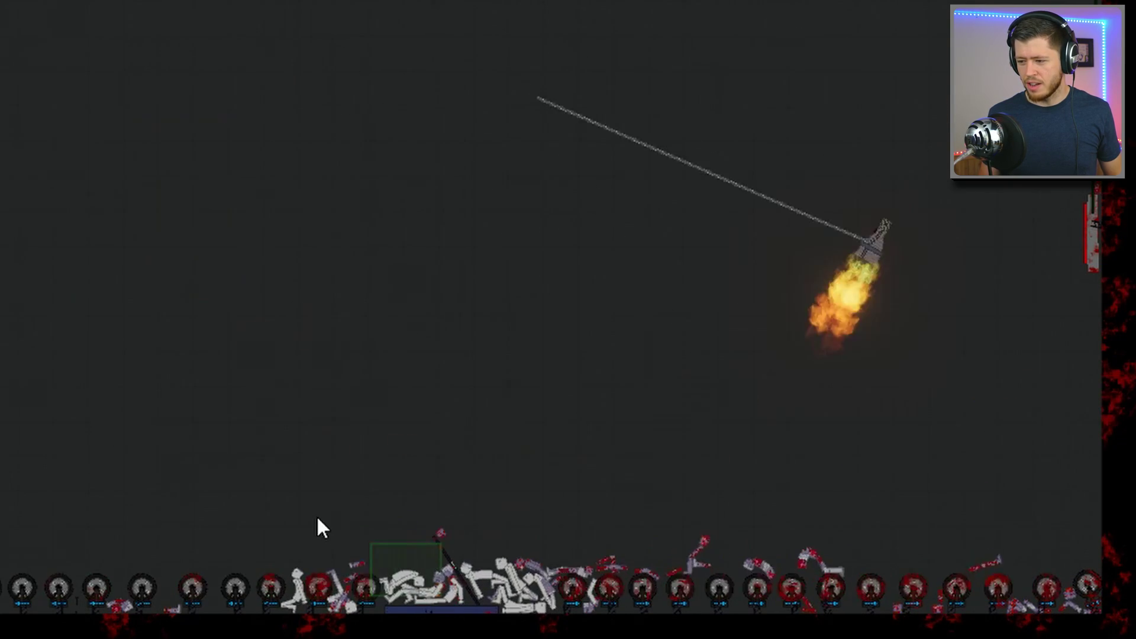
left_click_drag(313, 514, 405, 579)
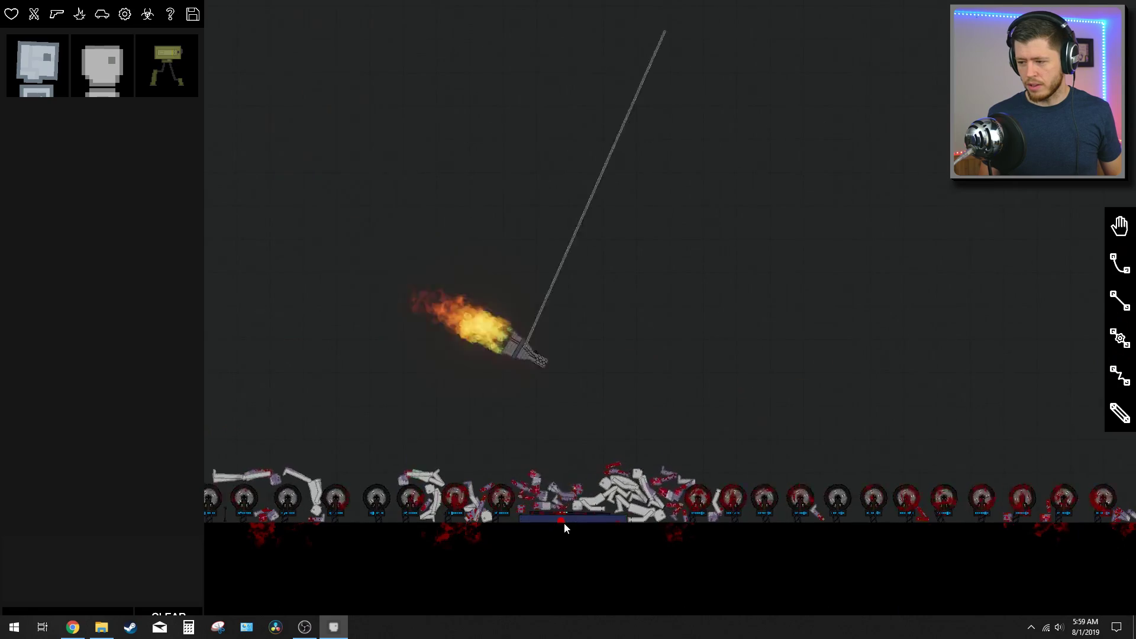
scroll(627, 430, "down", 3)
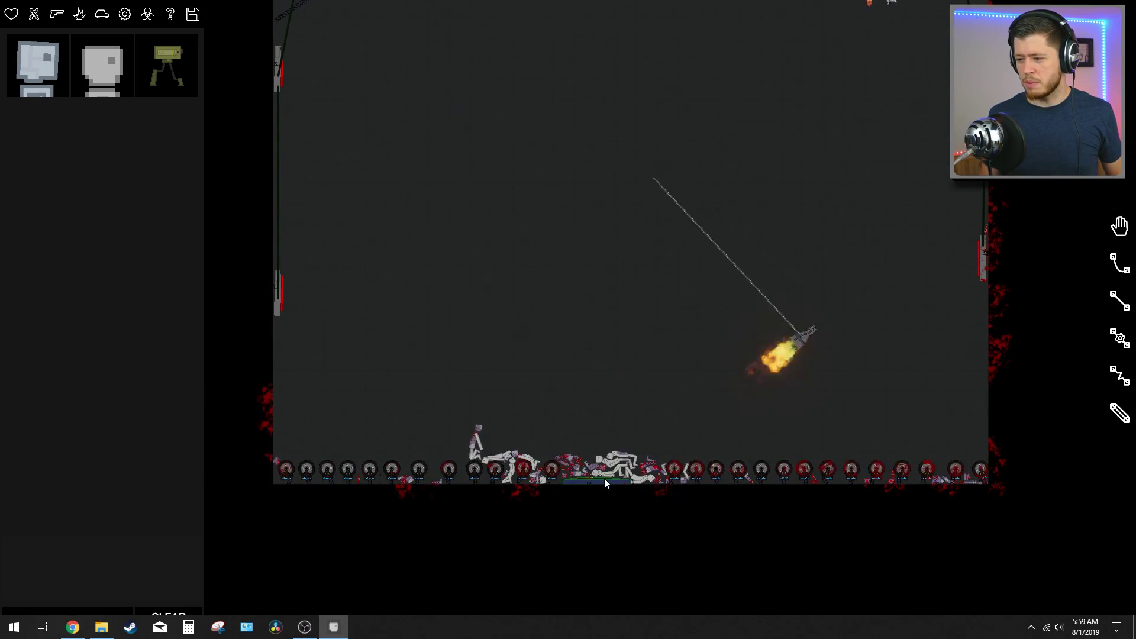
scroll(804, 386, "down", 3)
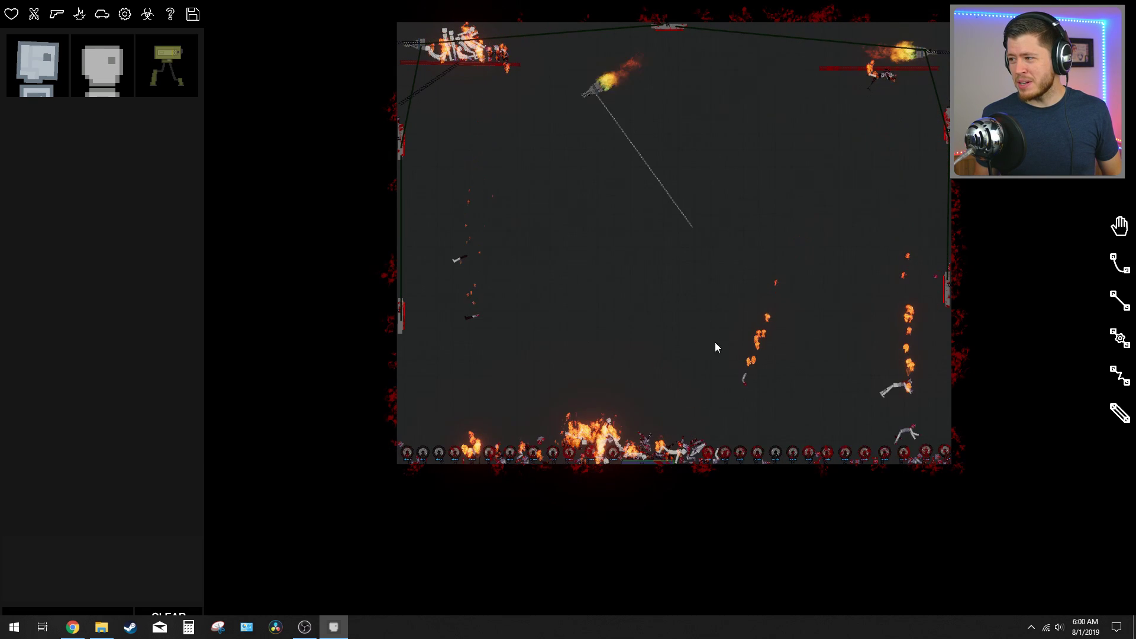
scroll(878, 90, "up", 5)
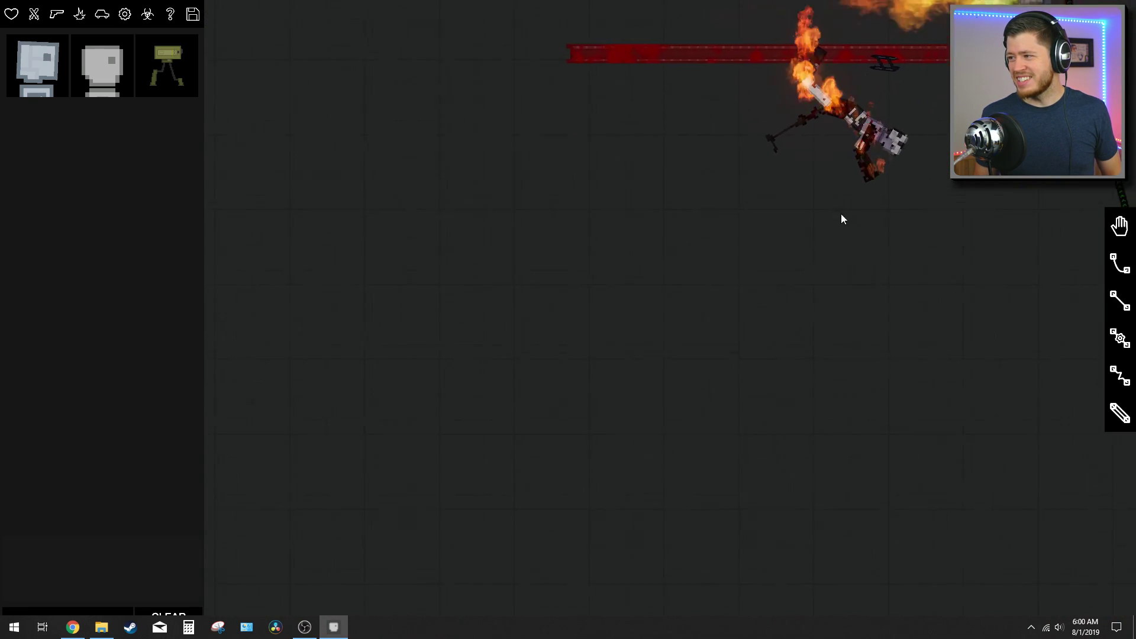
scroll(839, 221, "up", 4)
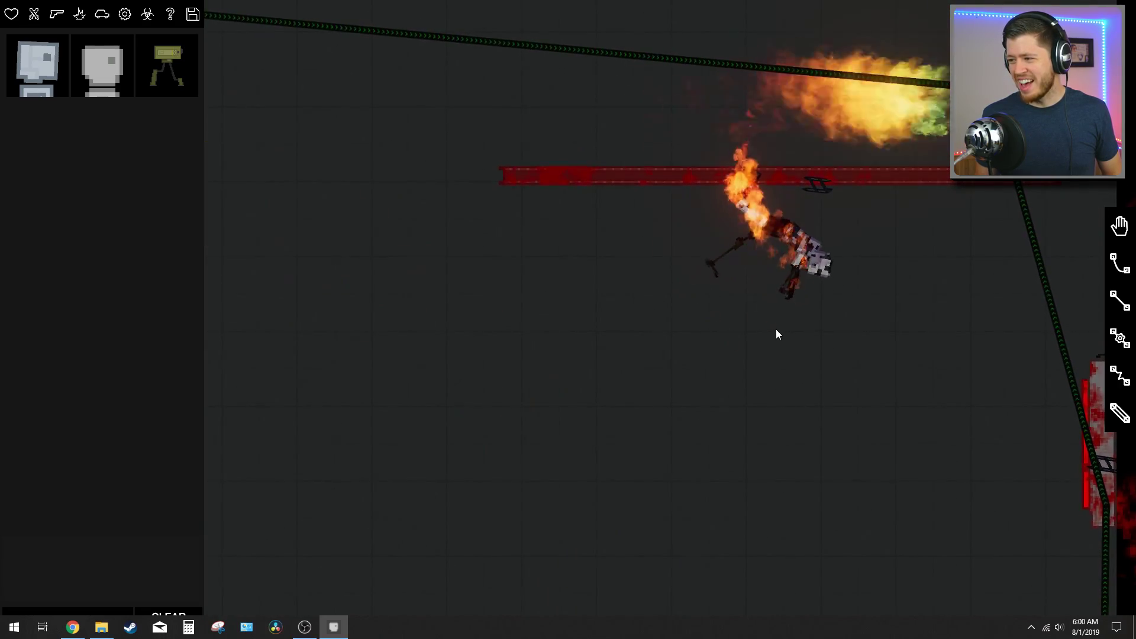
scroll(776, 330, "down", 3)
scroll(776, 329, "down", 3)
scroll(761, 364, "down", 3)
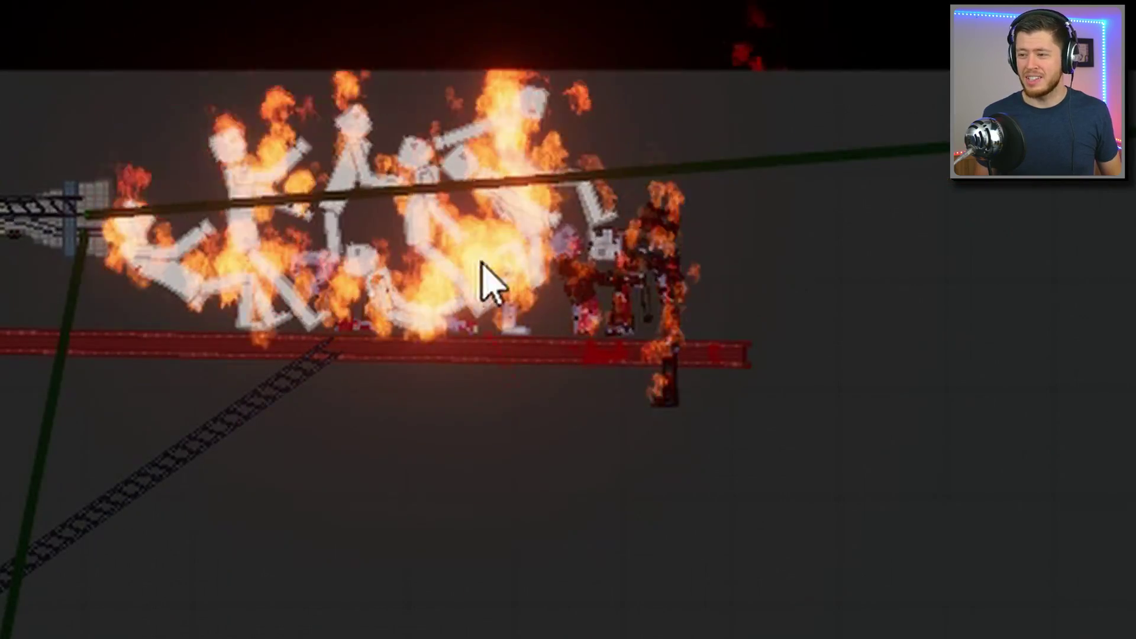
scroll(731, 402, "down", 3)
left_click_drag(731, 402, 702, 244)
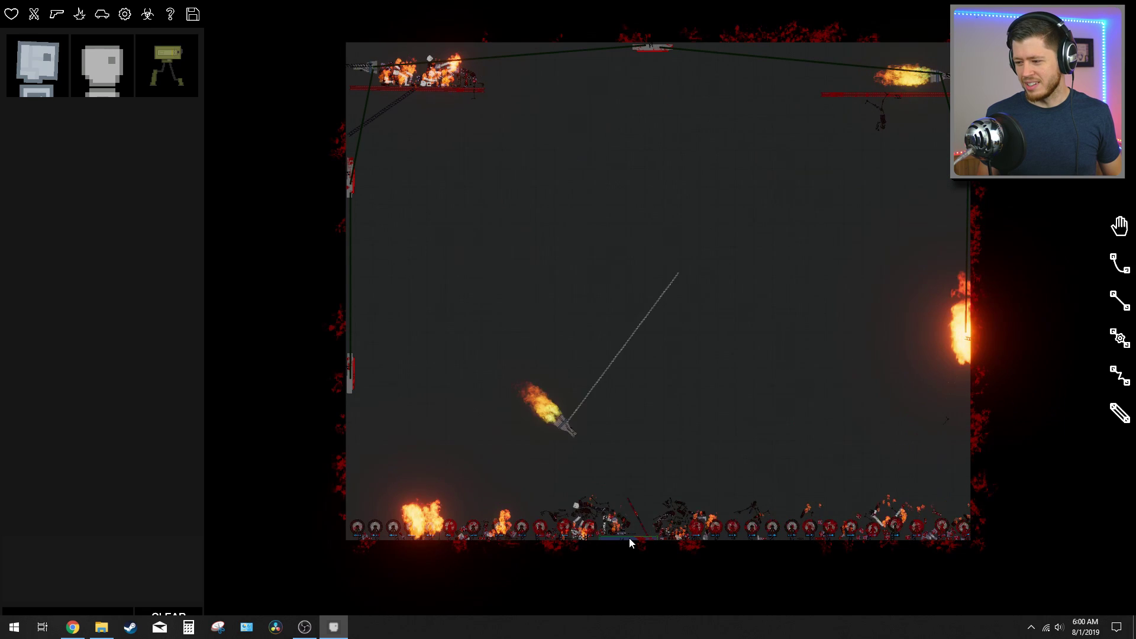
Step: Clear every object from the wheel-of-death scene
left_click(629, 536)
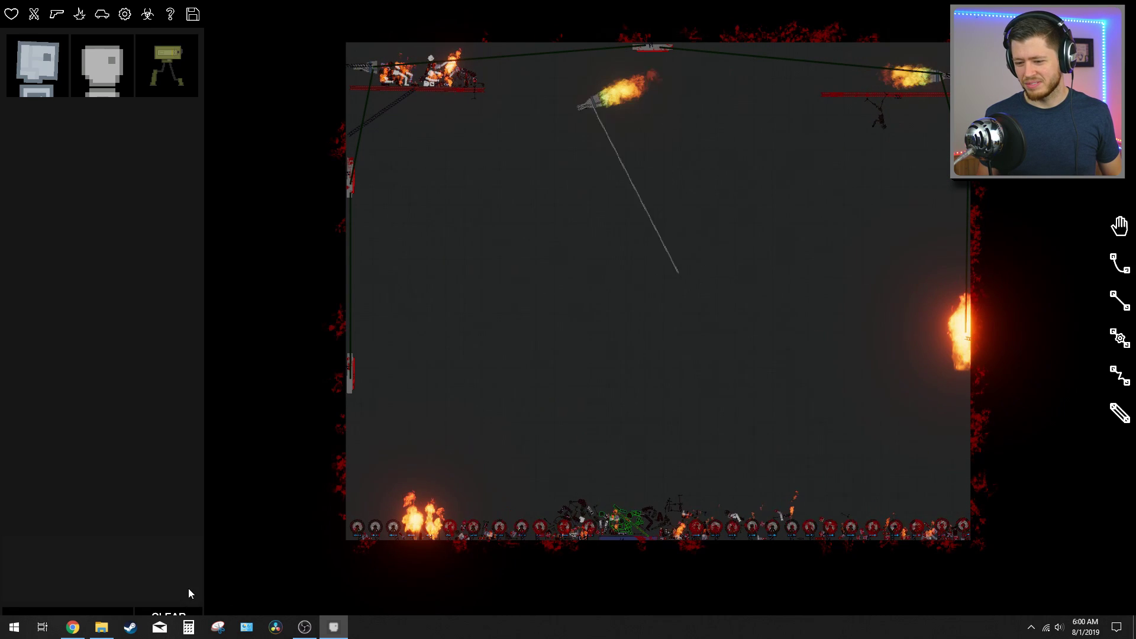
left_click(165, 615)
left_click(193, 15)
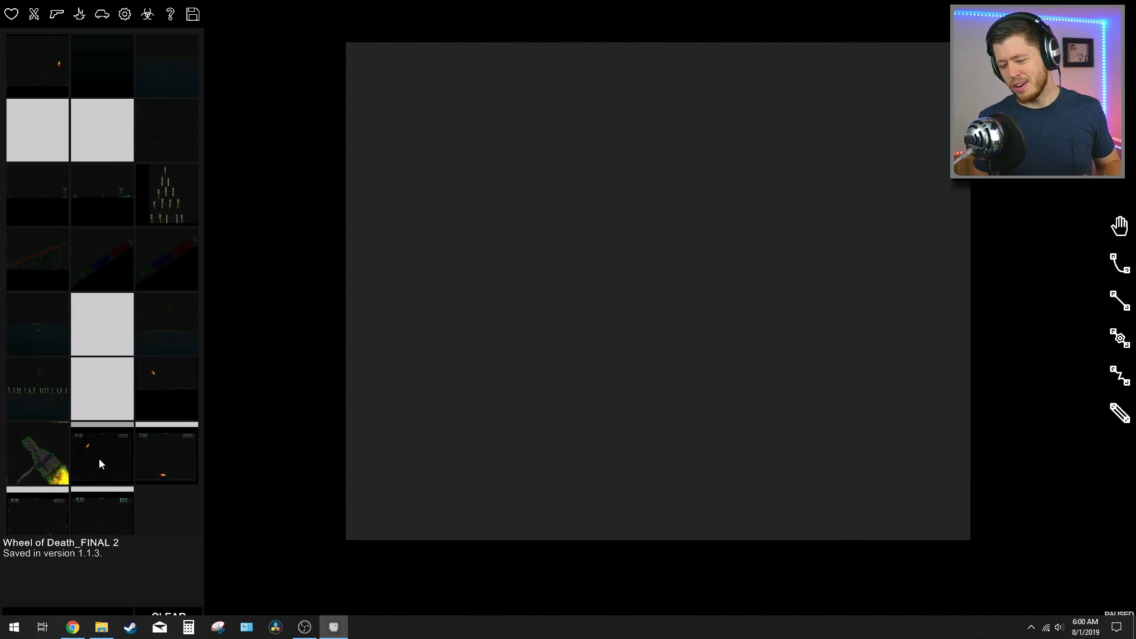
Step: Spawn the saved Wheel of Death room
left_click(633, 269)
left_click(174, 14)
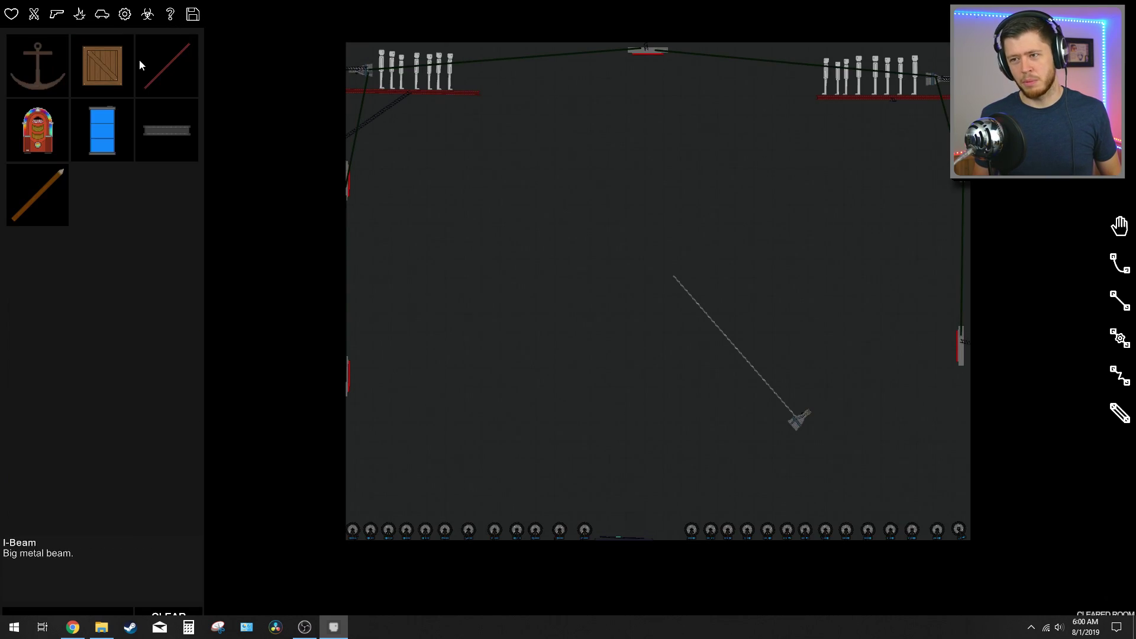
left_click(192, 14)
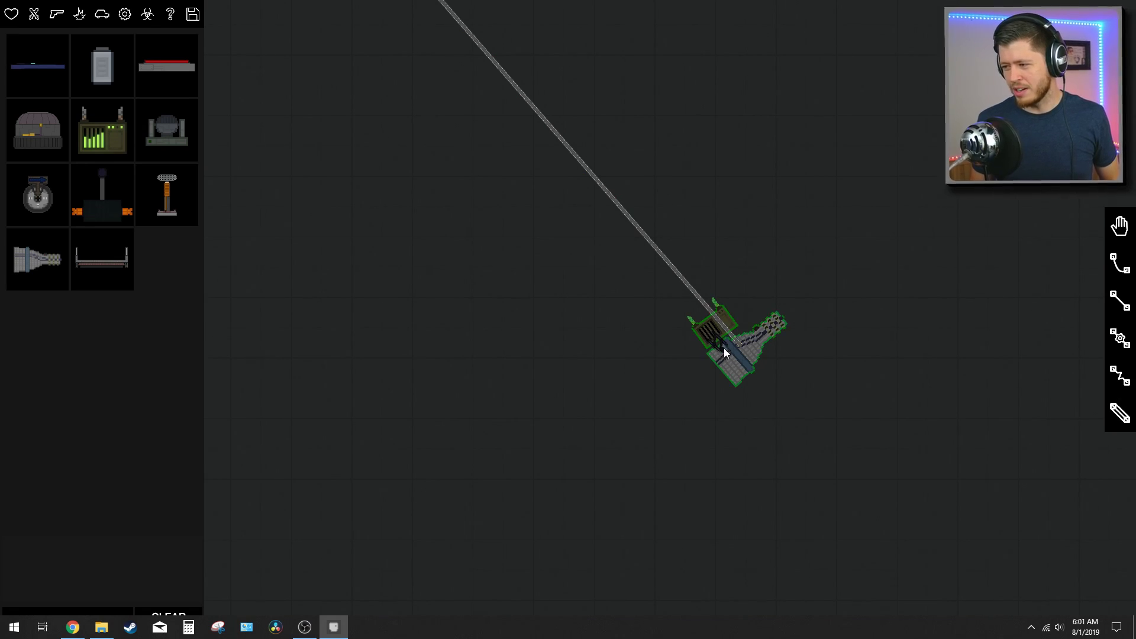
Step: Select the room's rocket and activate it so it fires
left_click(1102, 273)
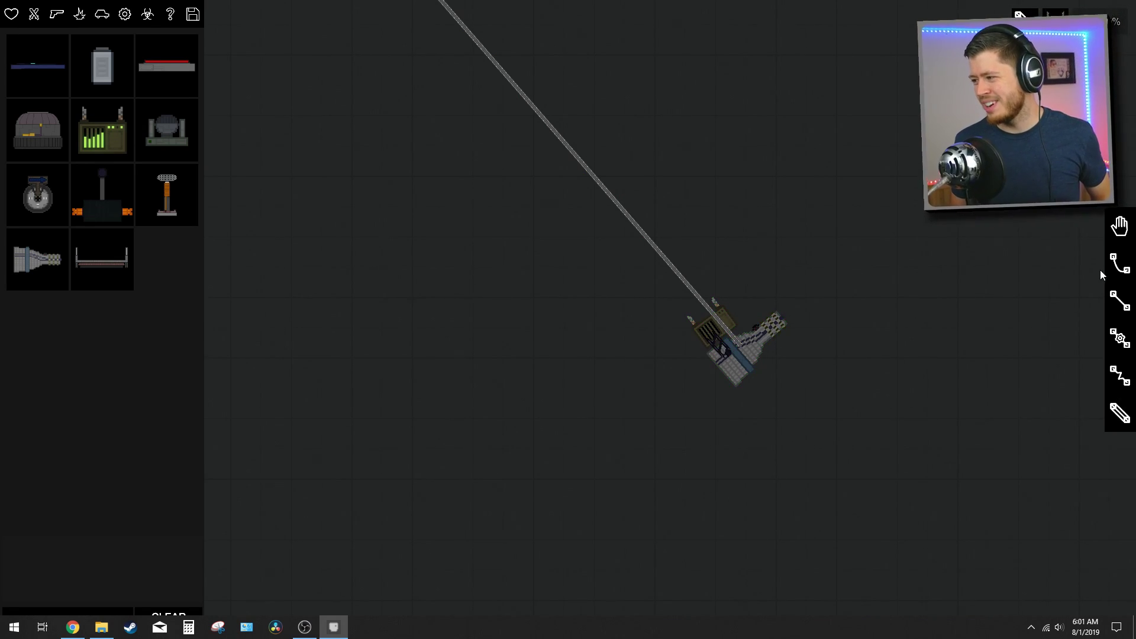
left_click(708, 337)
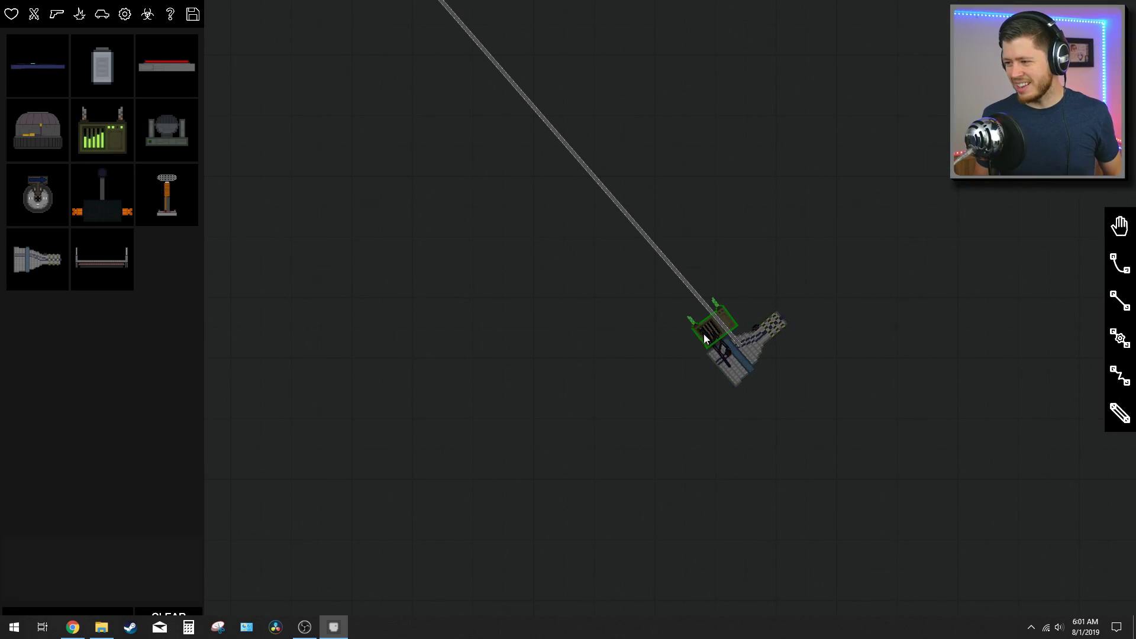
right_click(703, 327)
left_click(729, 429)
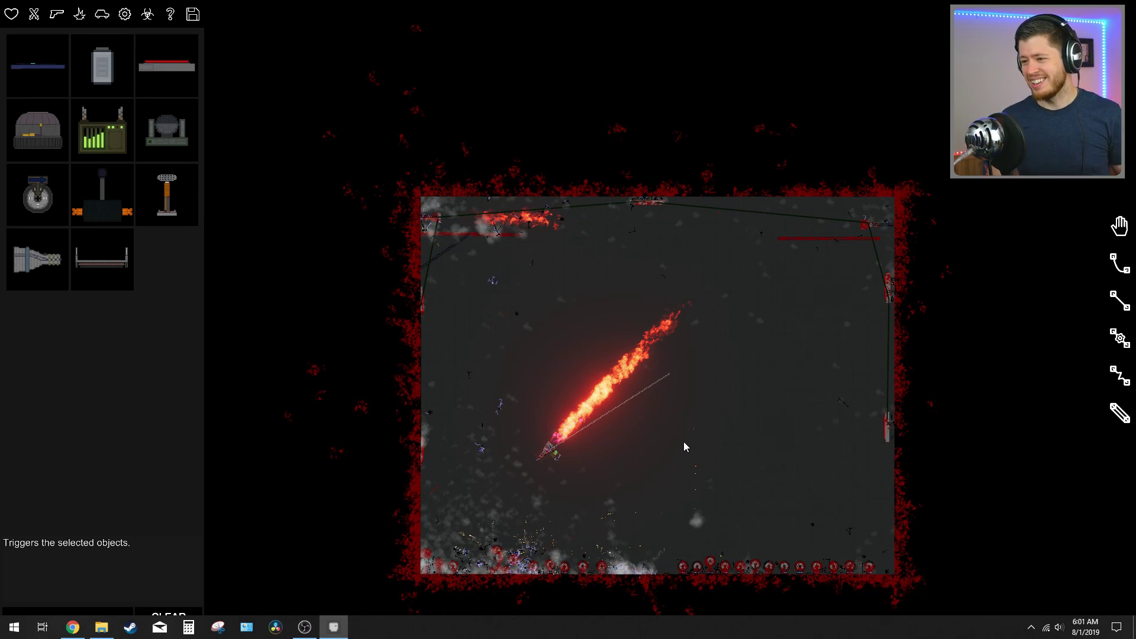
scroll(683, 441, "up", 2)
scroll(672, 375, "up", 1)
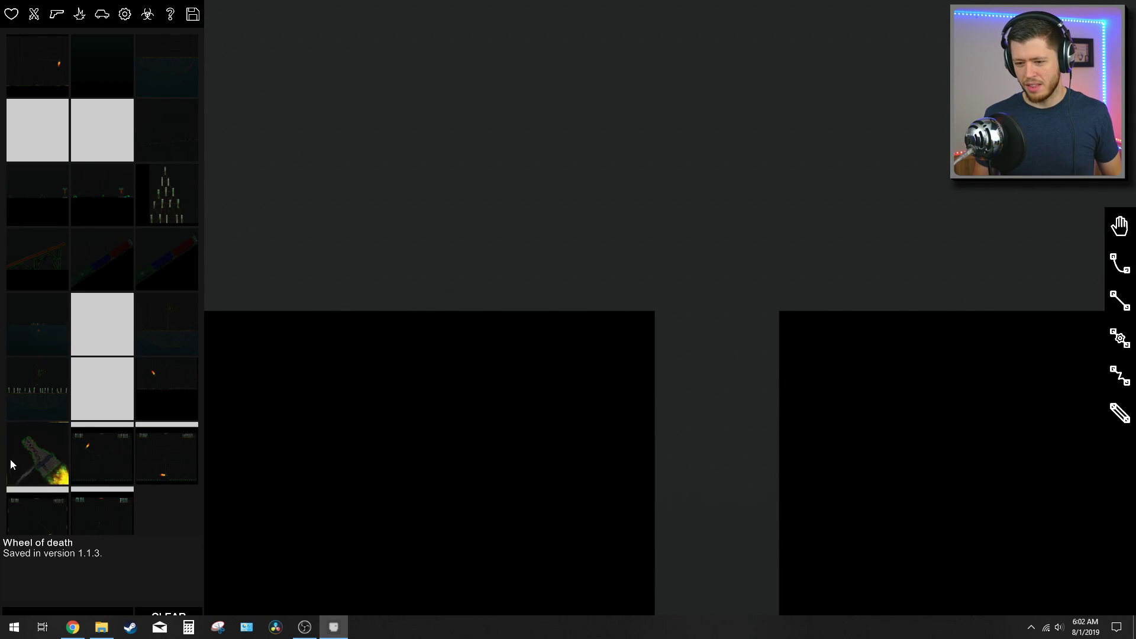
Step: Spawn the conveyor-belt contraption and activate its launcher row to shoot flames upward
left_click(173, 382)
scroll(586, 241, "down", 3)
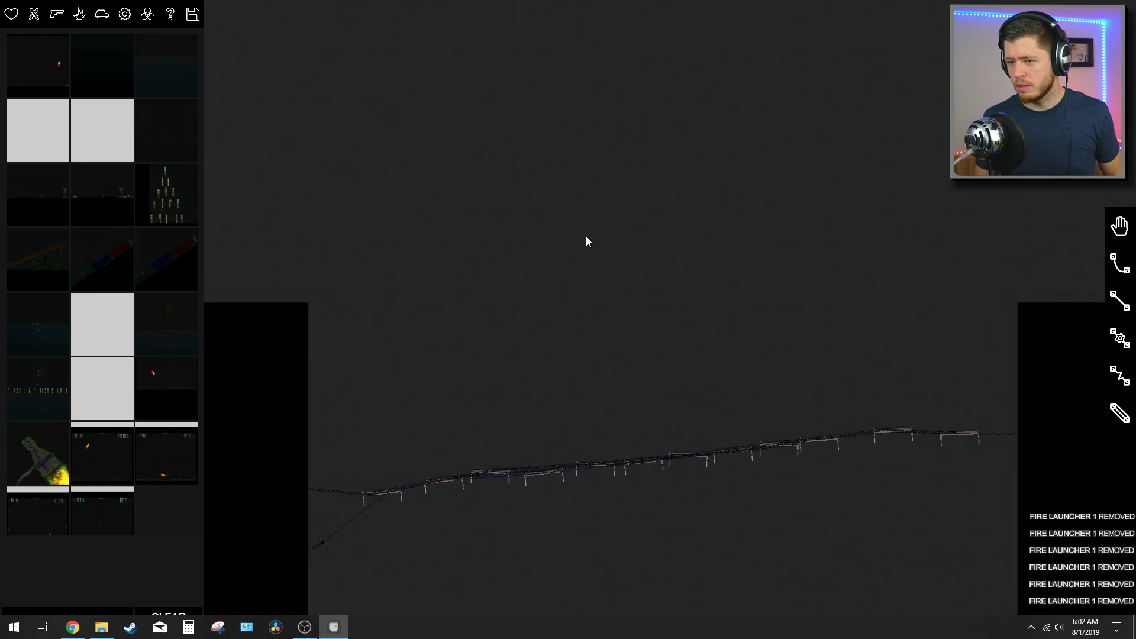
scroll(587, 242, "down", 3)
scroll(568, 347, "up", 4)
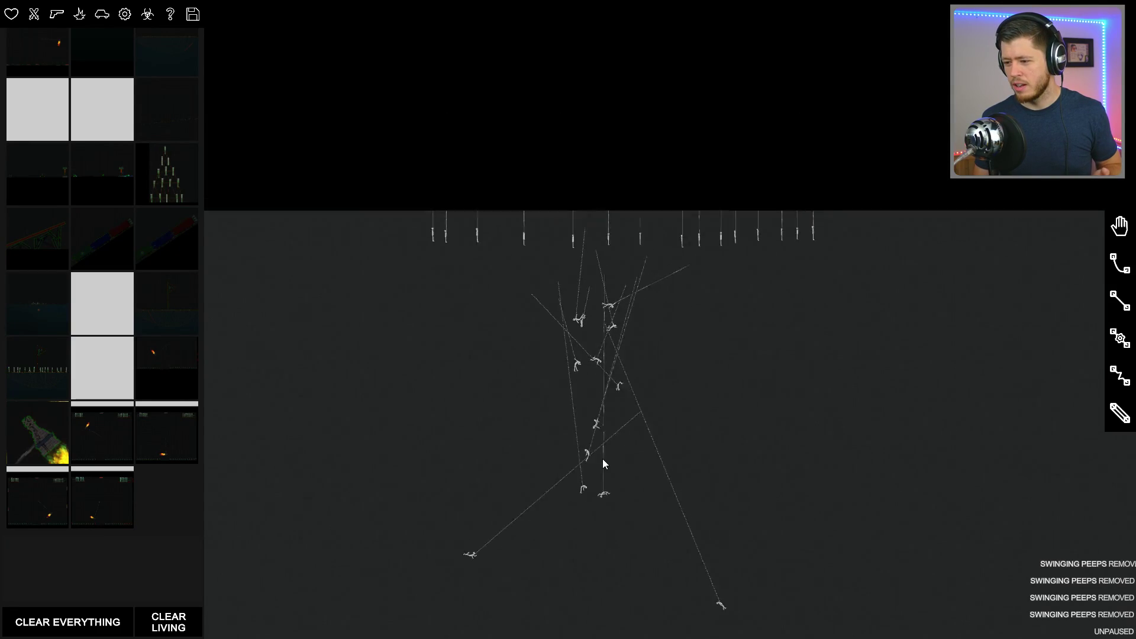
scroll(609, 417, "down", 3)
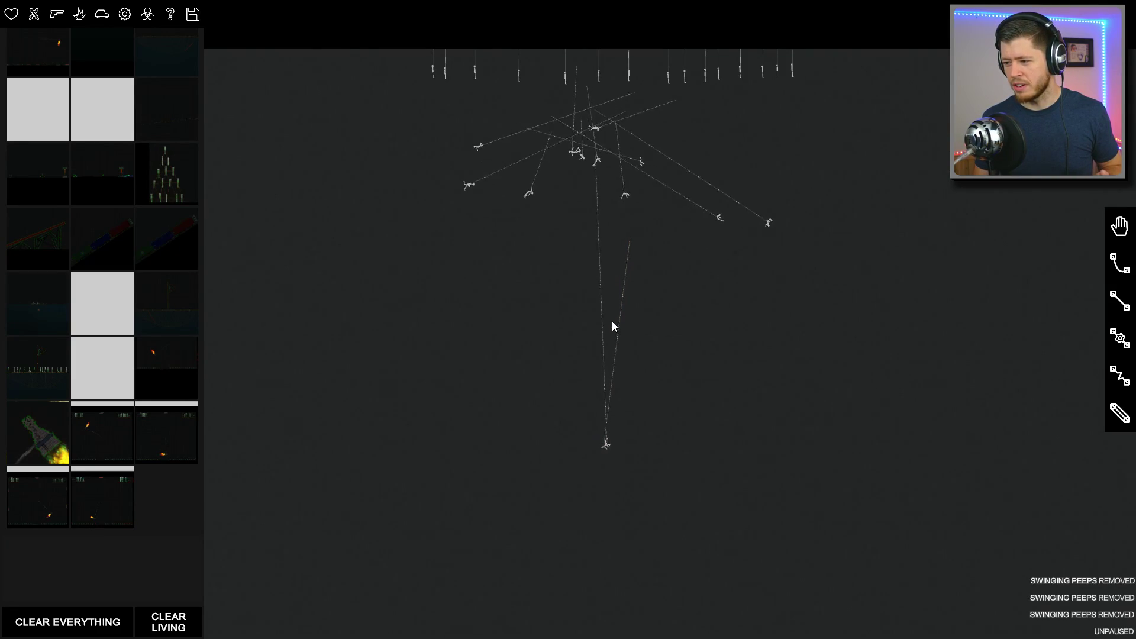
scroll(612, 321, "up", 5)
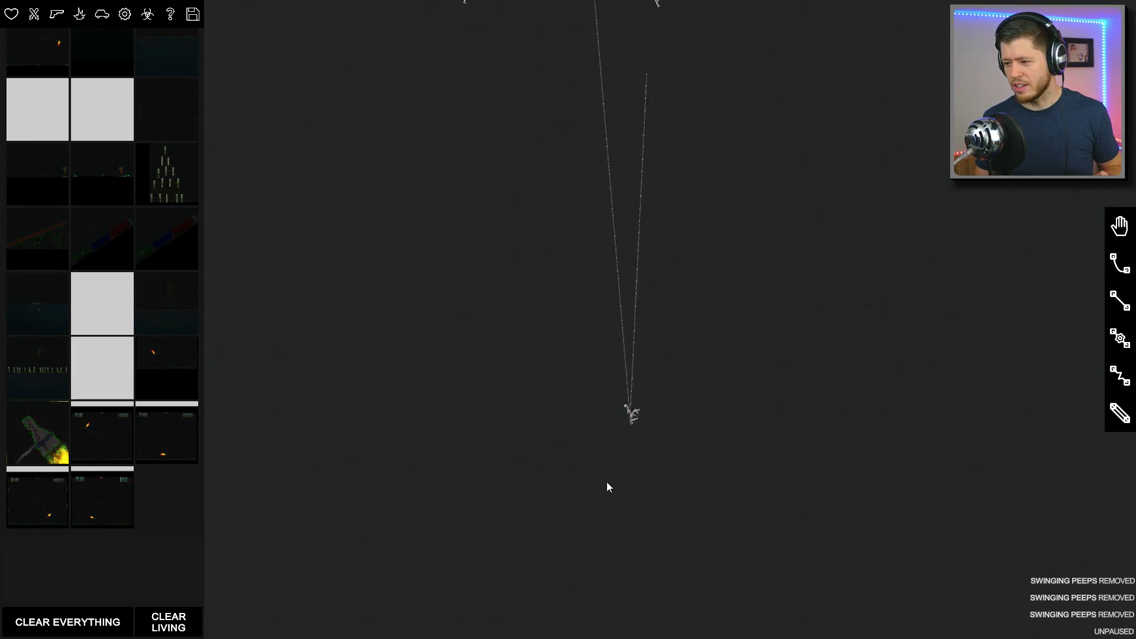
scroll(665, 415, "up", 2)
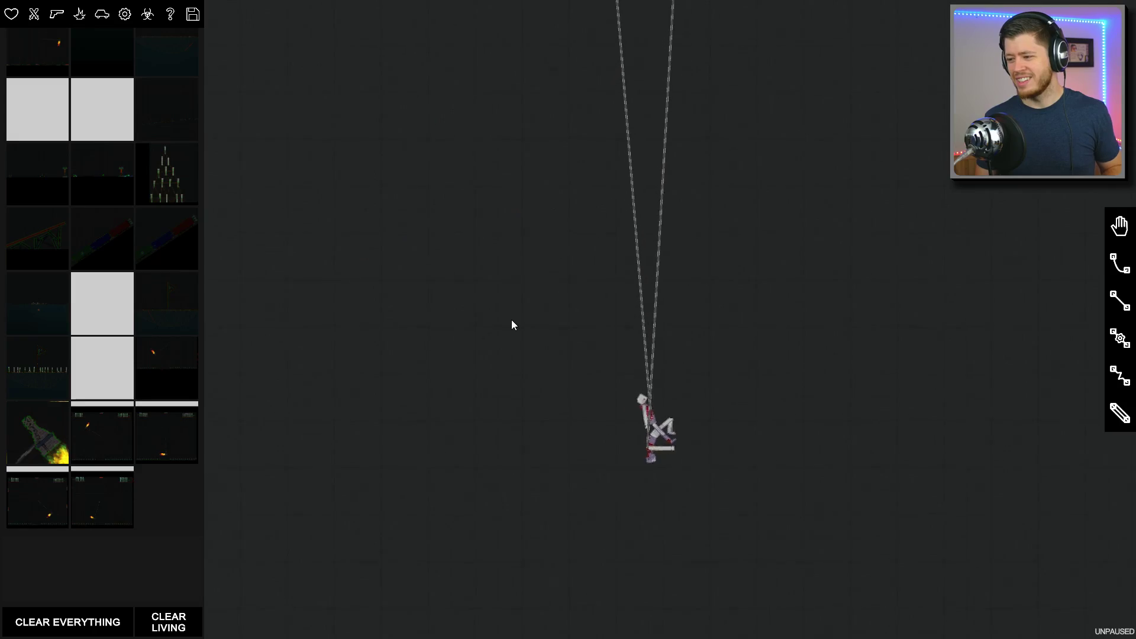
scroll(481, 358, "down", 8)
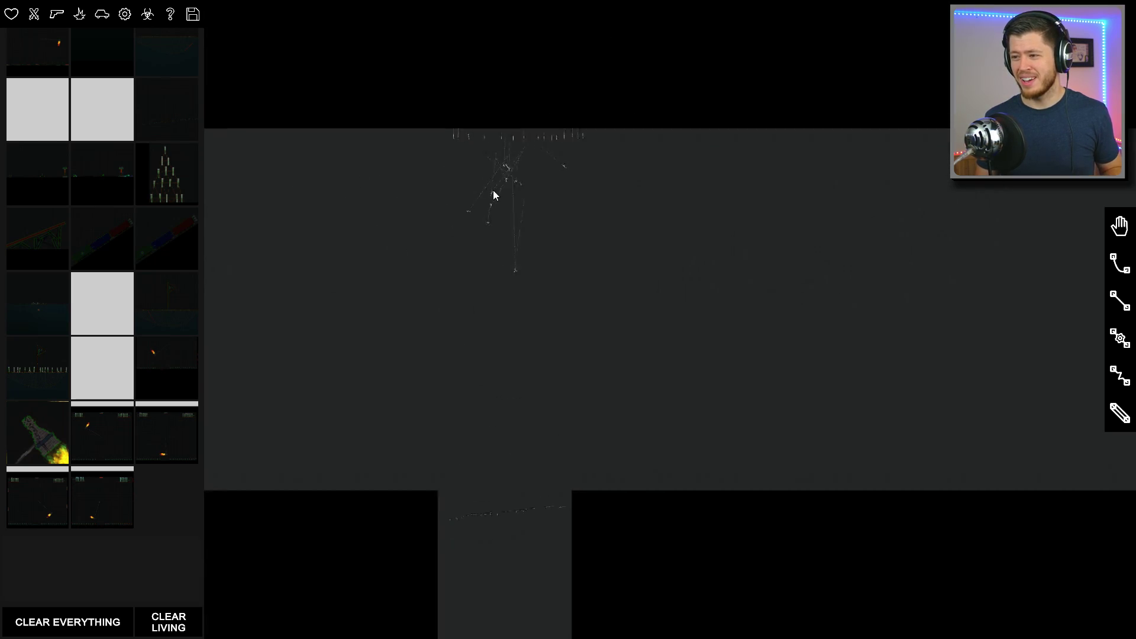
scroll(503, 189, "up", 8)
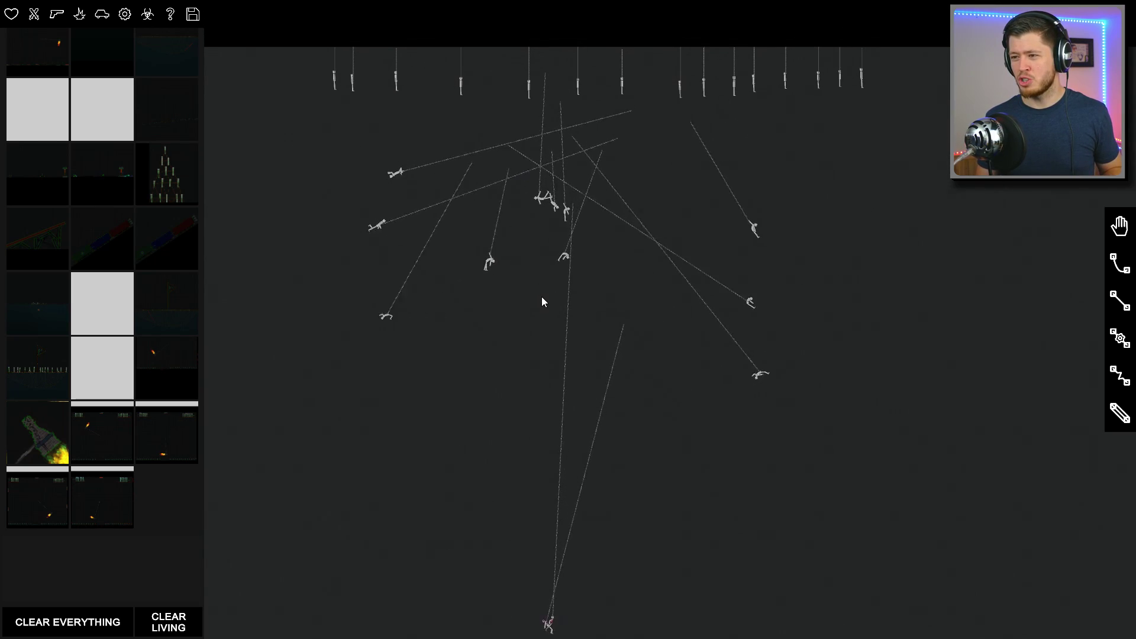
scroll(733, 210, "down", 8)
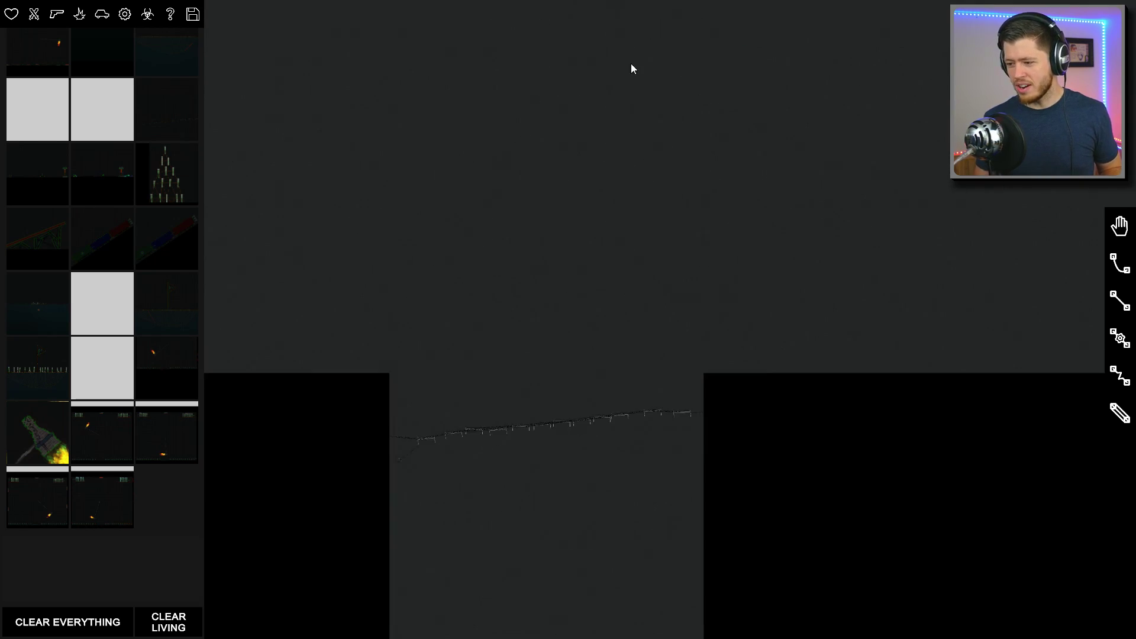
scroll(544, 494, "up", 5)
scroll(547, 426, "down", 1)
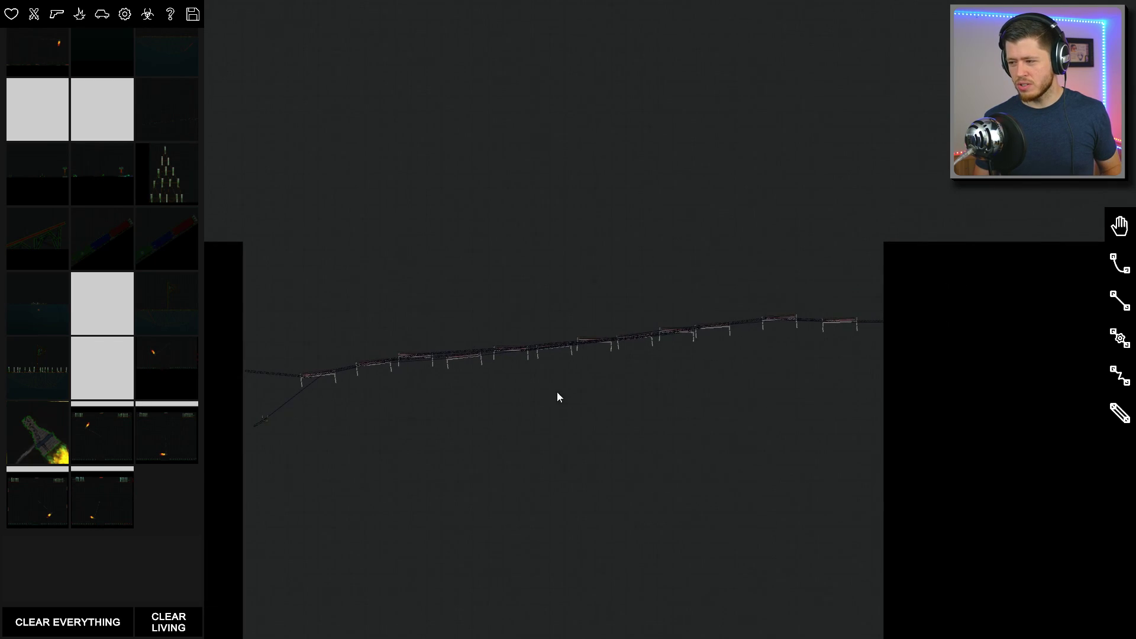
right_click(313, 373)
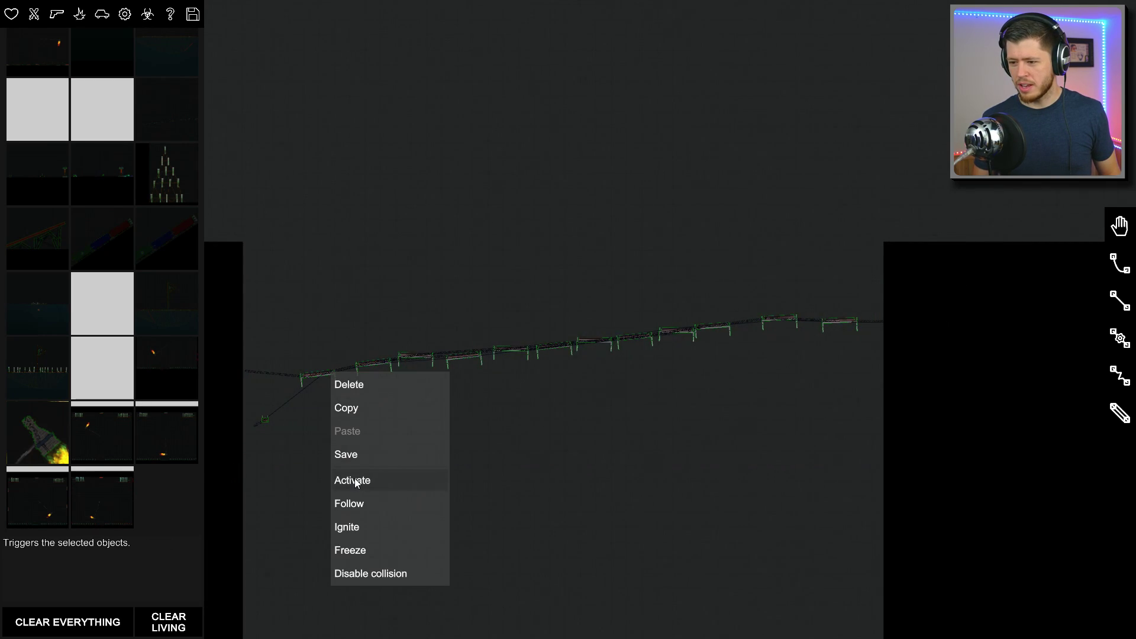
left_click(358, 477)
scroll(601, 313, "down", 8)
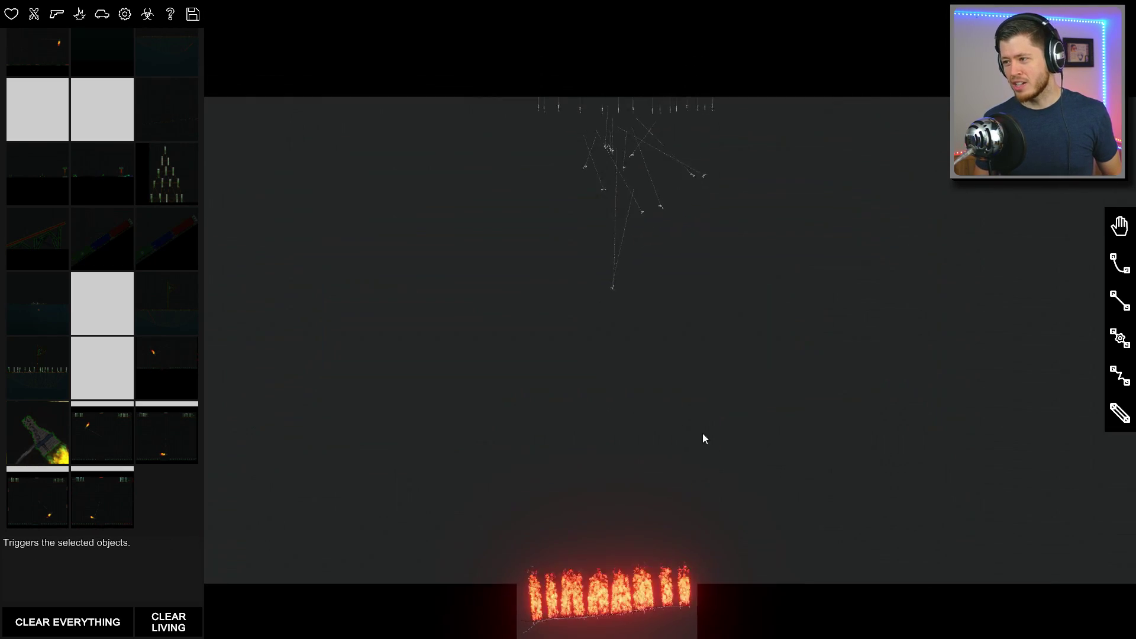
scroll(710, 373, "up", 2)
left_click(101, 14)
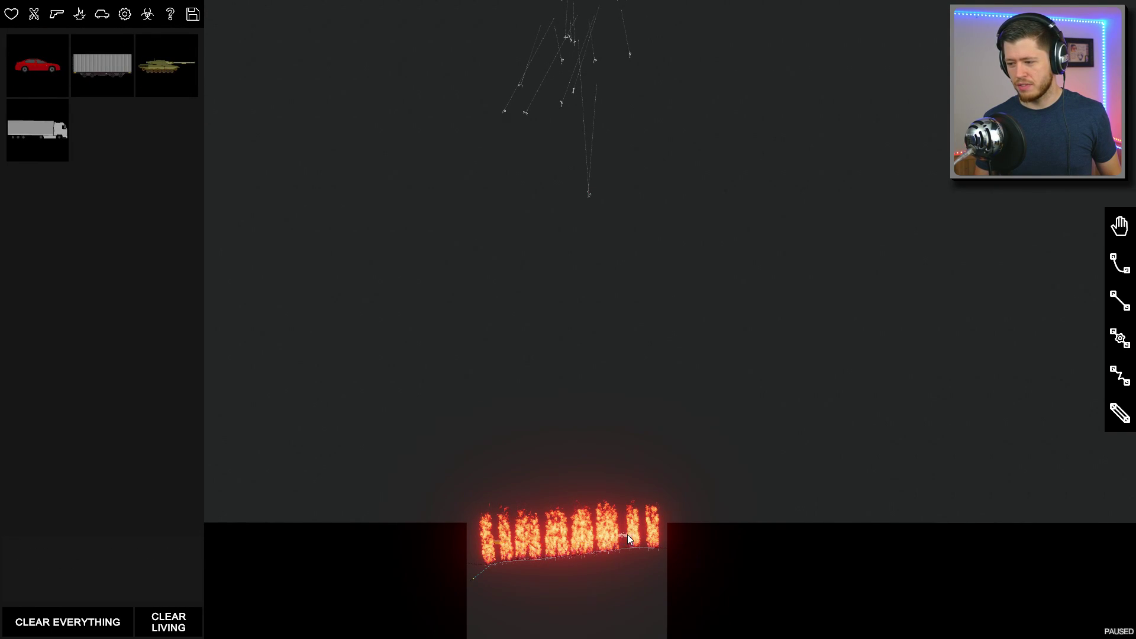
Step: Drop a car onto the flaming launchers, unpause, and follow it up to the hanging ragdolls
key("space")
left_click(619, 289)
scroll(643, 461, "up", 4)
scroll(641, 481, "up", 5)
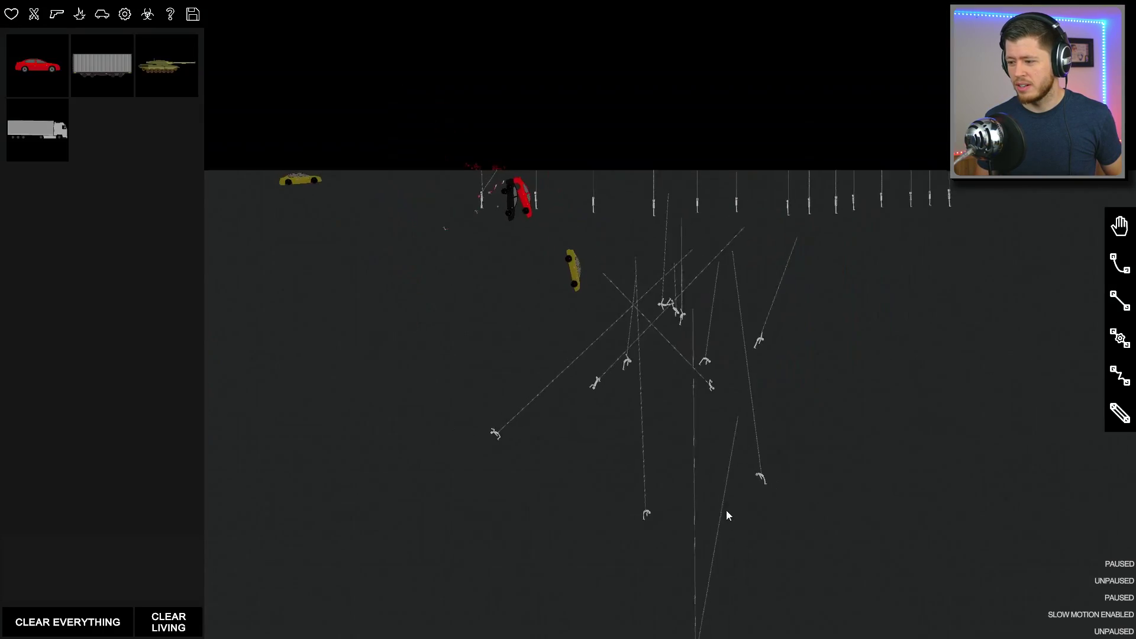
left_click_drag(728, 516, 656, 219)
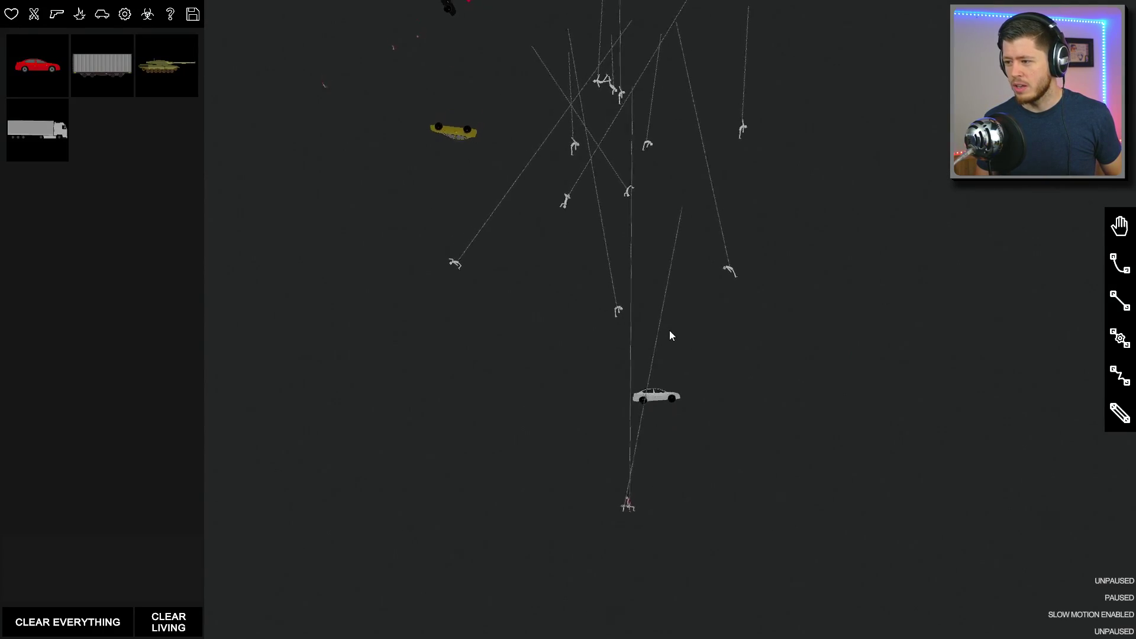
scroll(670, 331, "up", 5)
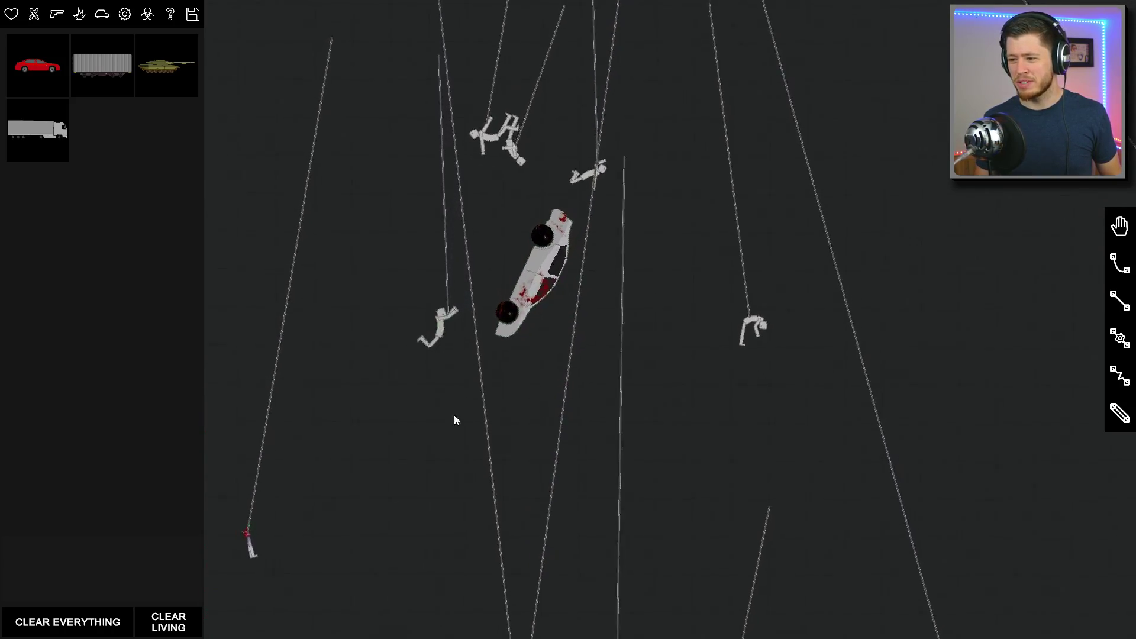
scroll(459, 422, "down", 5)
scroll(538, 434, "down", 3)
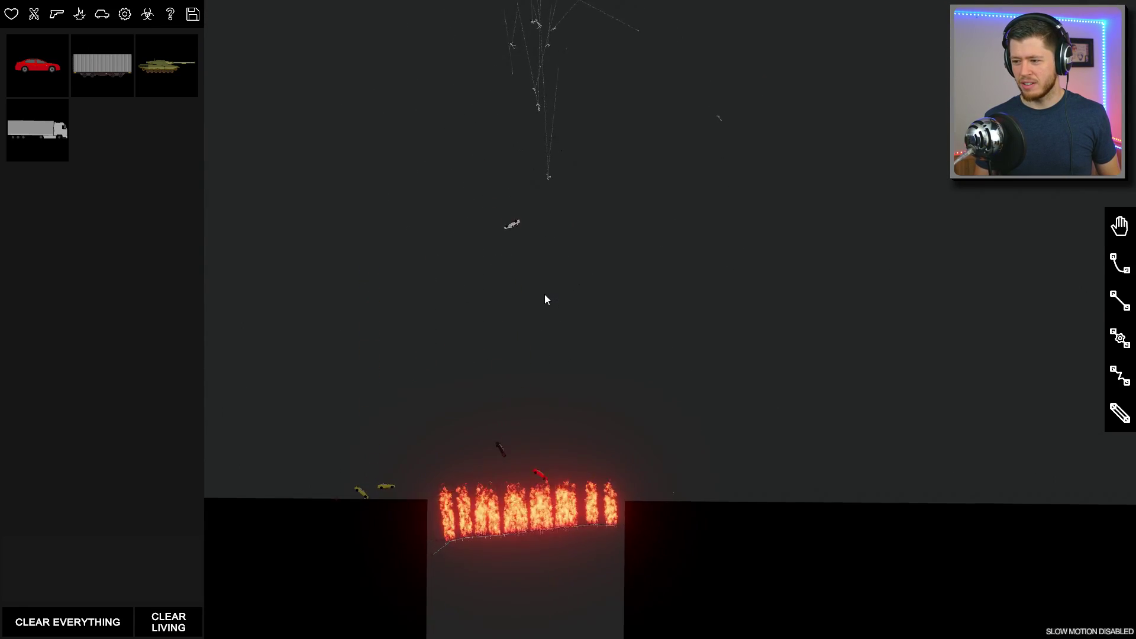
left_click_drag(545, 299, 593, 415)
scroll(602, 431, "up", 5)
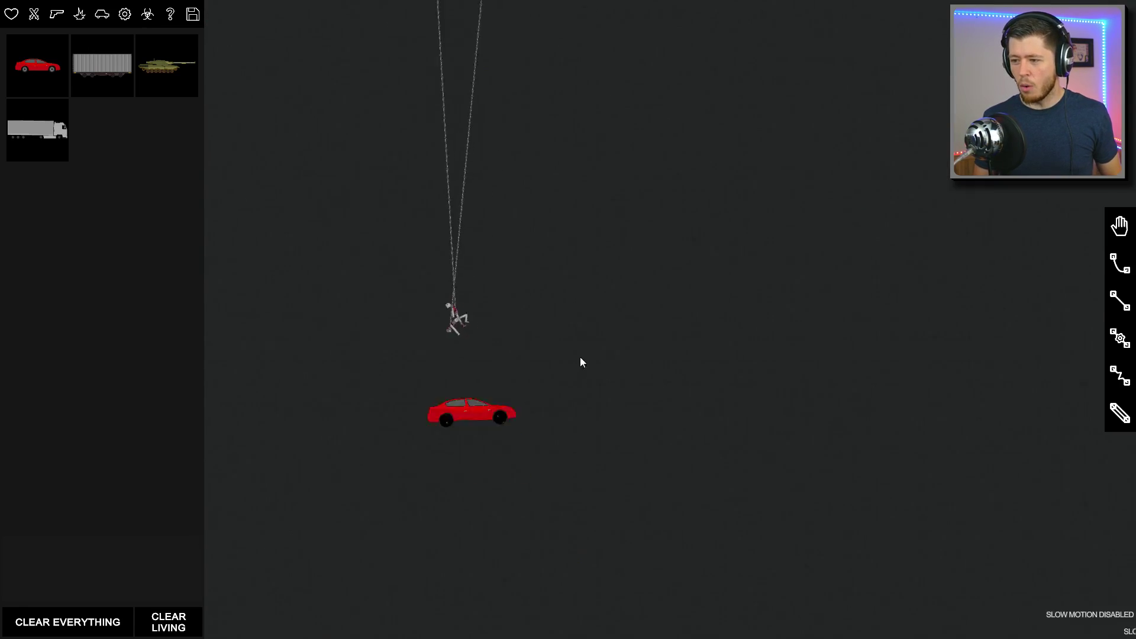
scroll(551, 337, "up", 5)
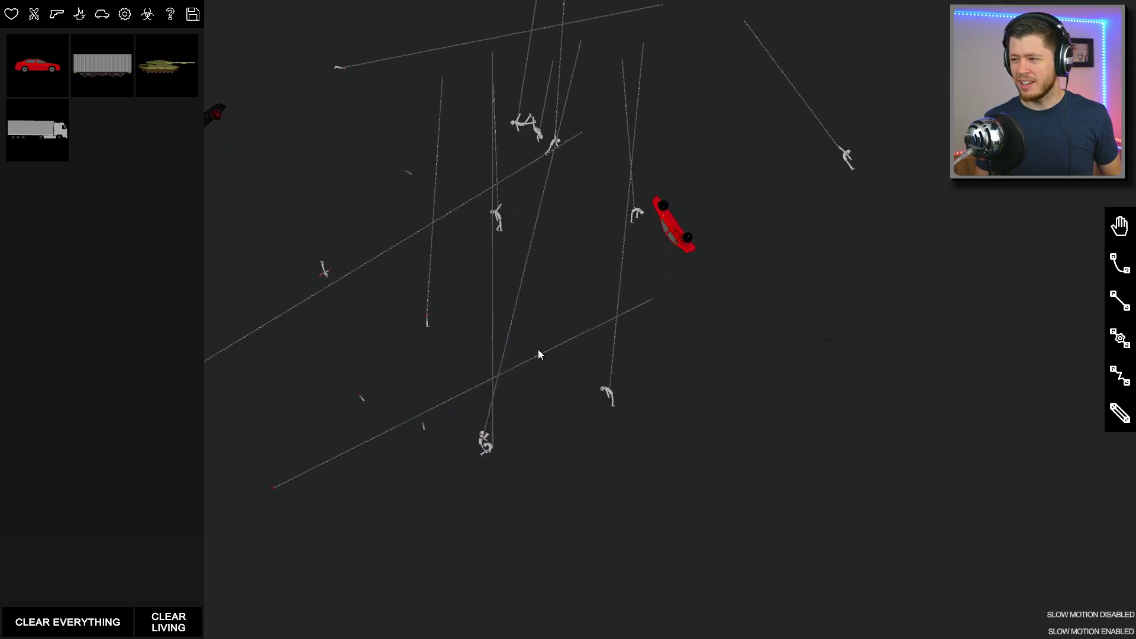
Step: Spawn a truck above the launchers and follow its slow-motion flight through the ragdolls
key("w")
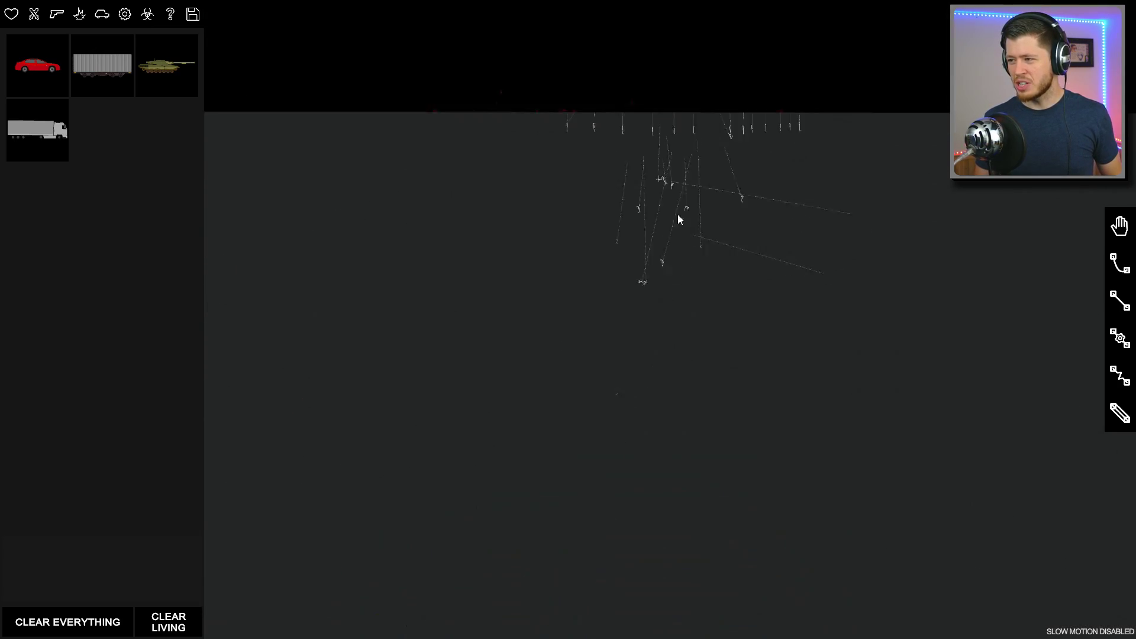
key("s")
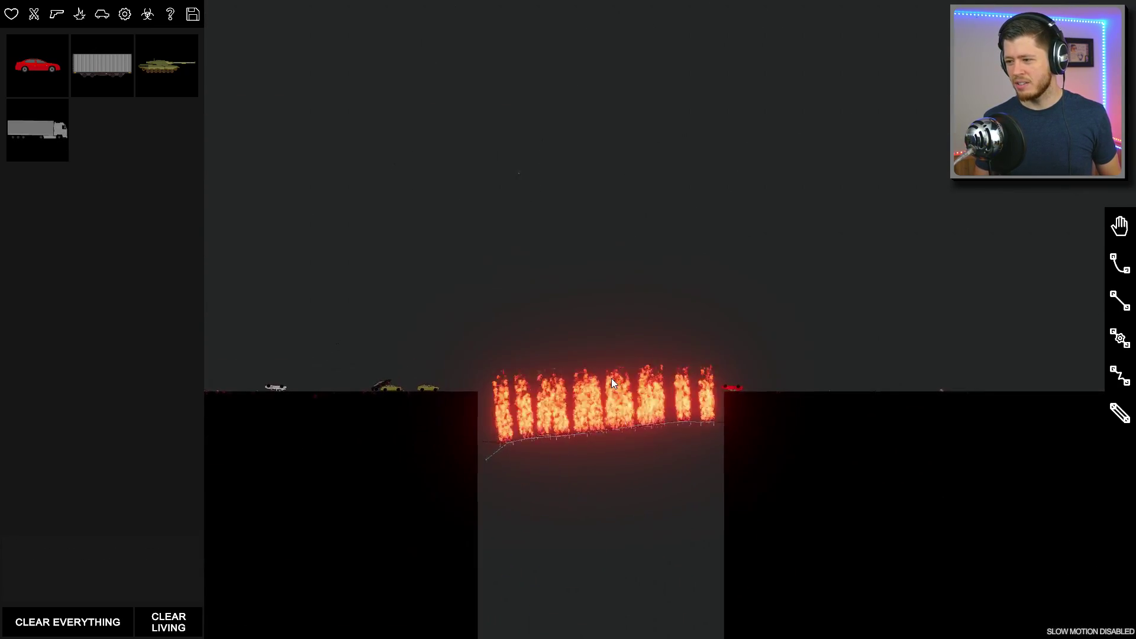
key("space")
left_click(612, 399)
key("w")
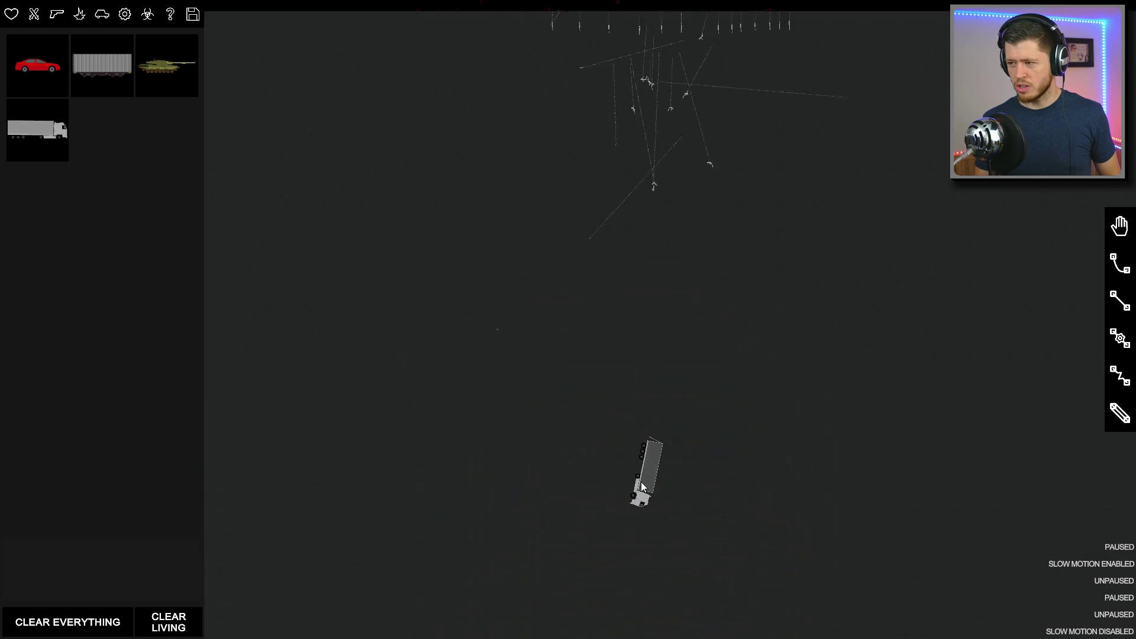
key("space")
scroll(681, 400, "up", 2)
key("space")
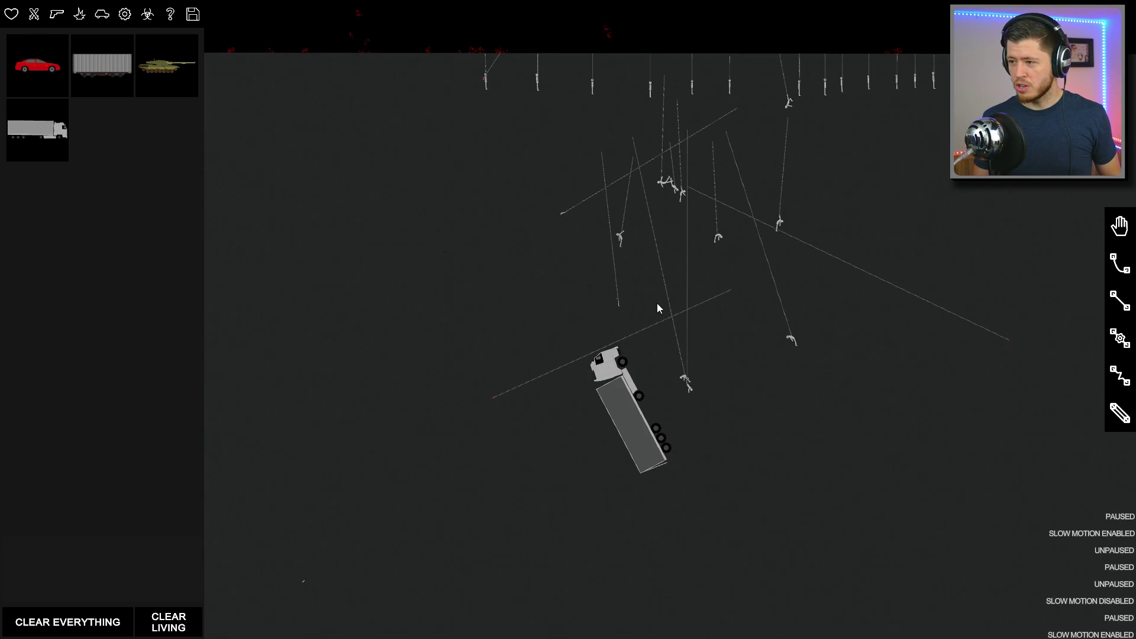
key("space")
scroll(656, 267, "up", 2)
scroll(670, 291, "up", 3)
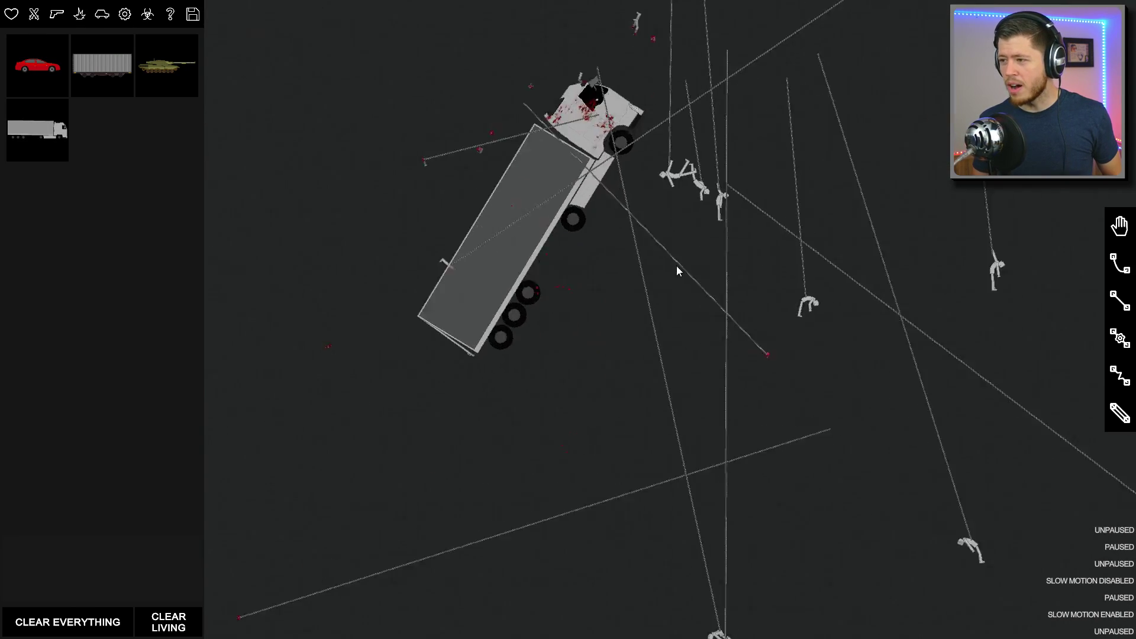
scroll(676, 265, "up", 3)
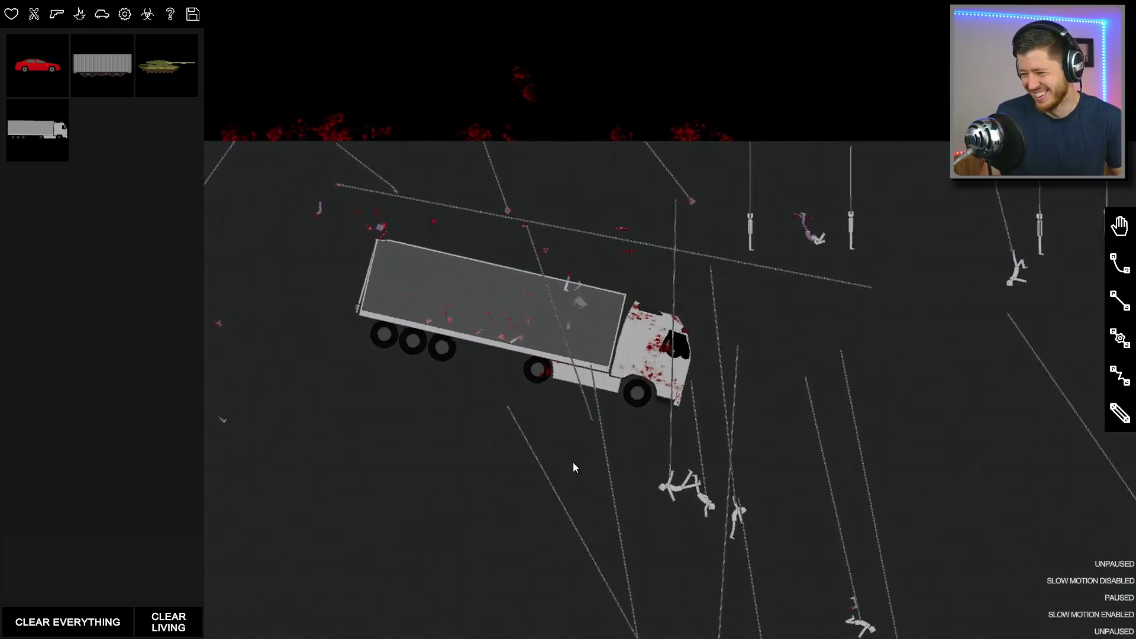
left_click_drag(743, 592, 659, 407)
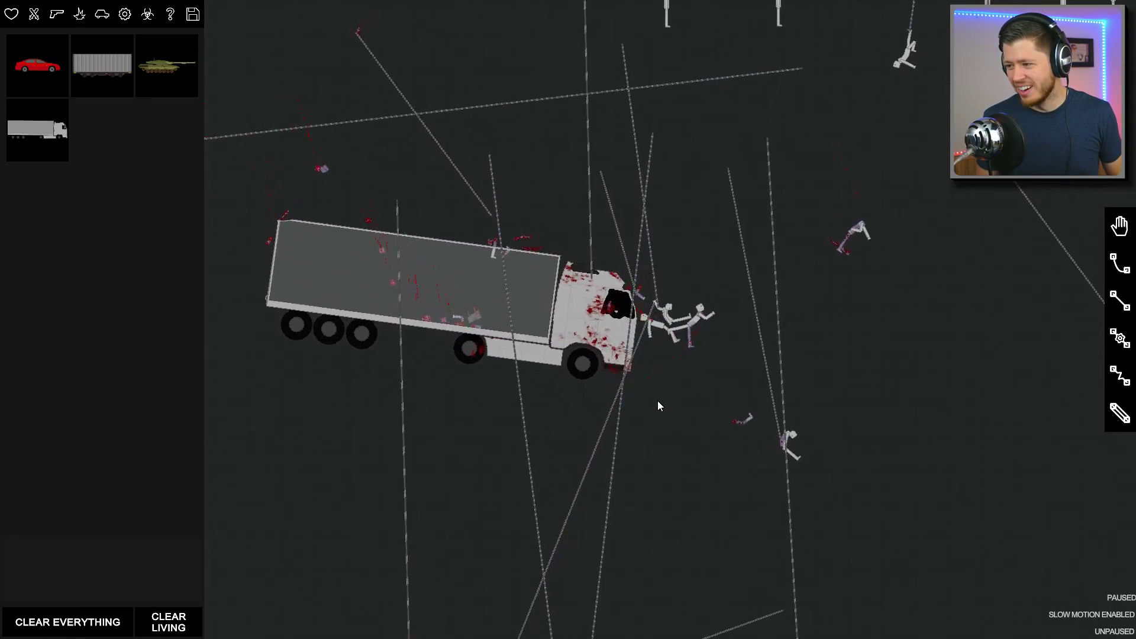
scroll(658, 400, "down", 3)
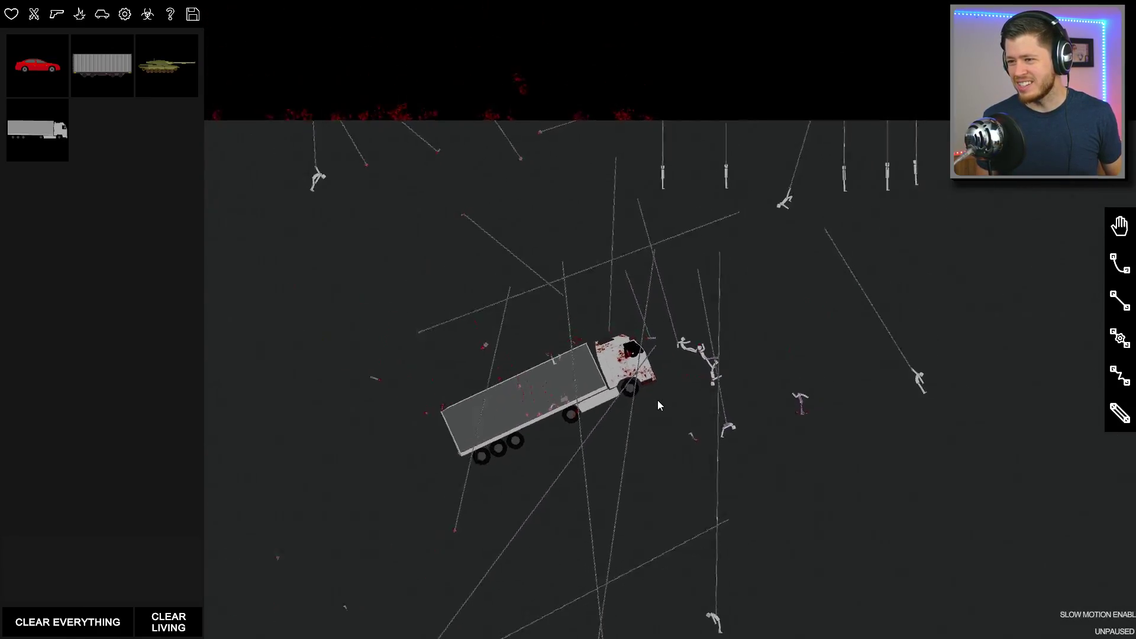
scroll(681, 468, "up", 3)
left_click_drag(569, 580, 715, 426)
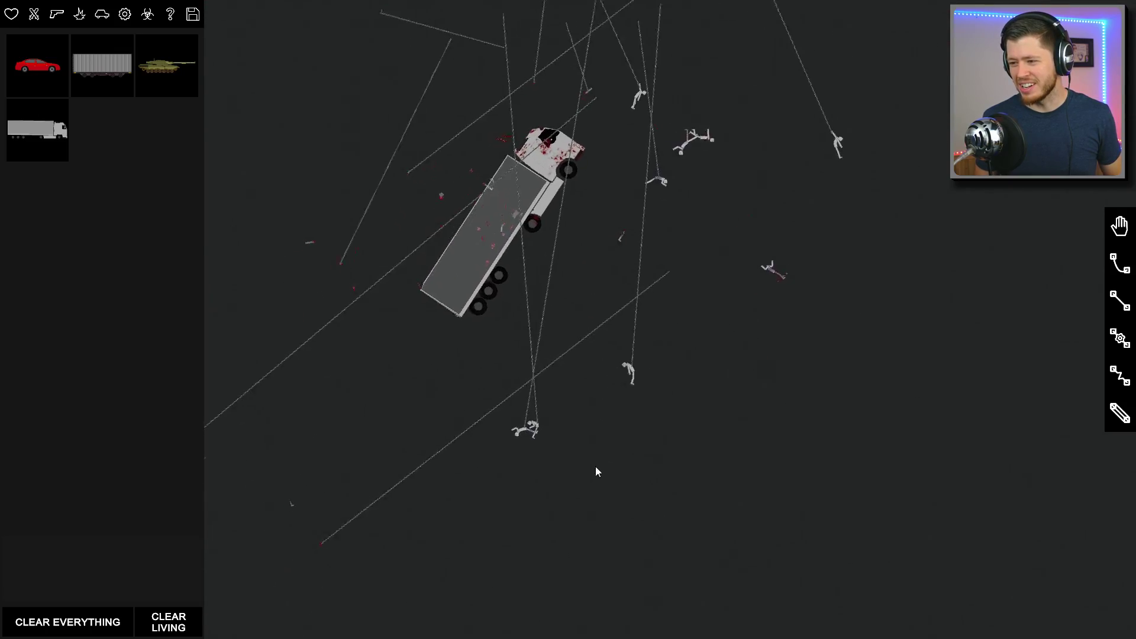
scroll(684, 464, "up", 3)
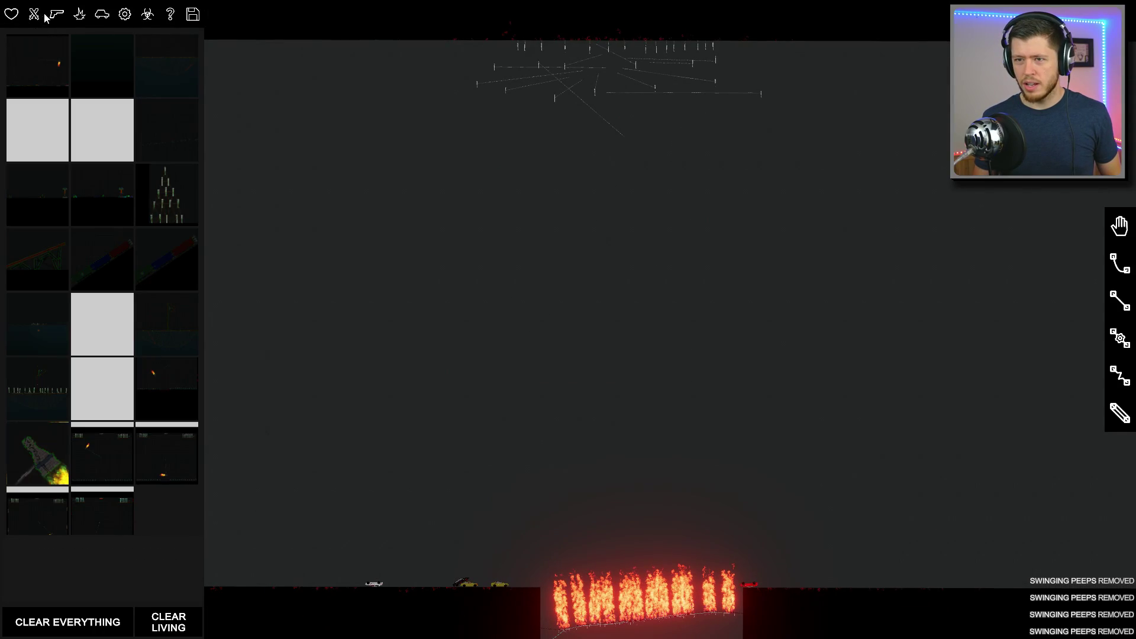
Step: Frame the roped ragdolls above the launchers, let them swing, then pause
left_click(33, 15)
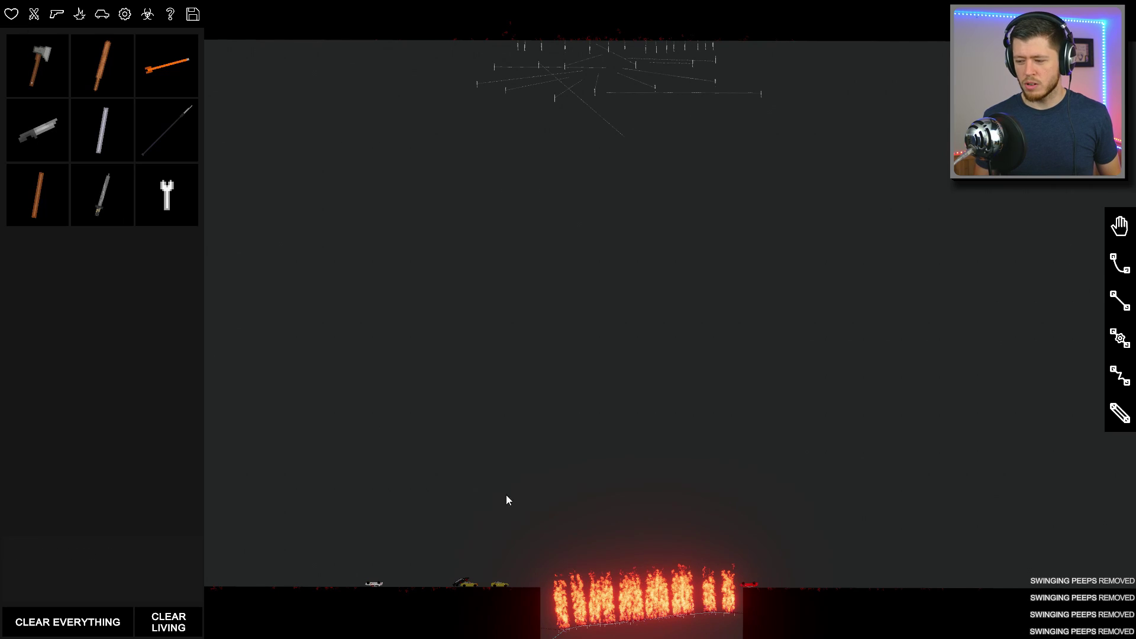
scroll(571, 475, "up", 3)
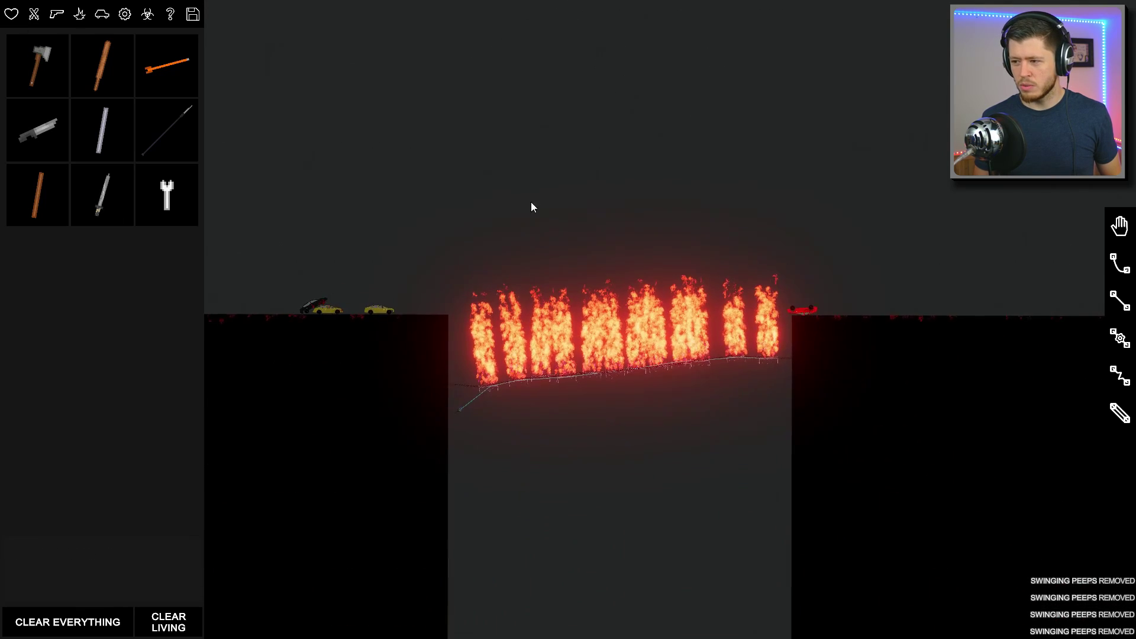
scroll(550, 310, "up", 4)
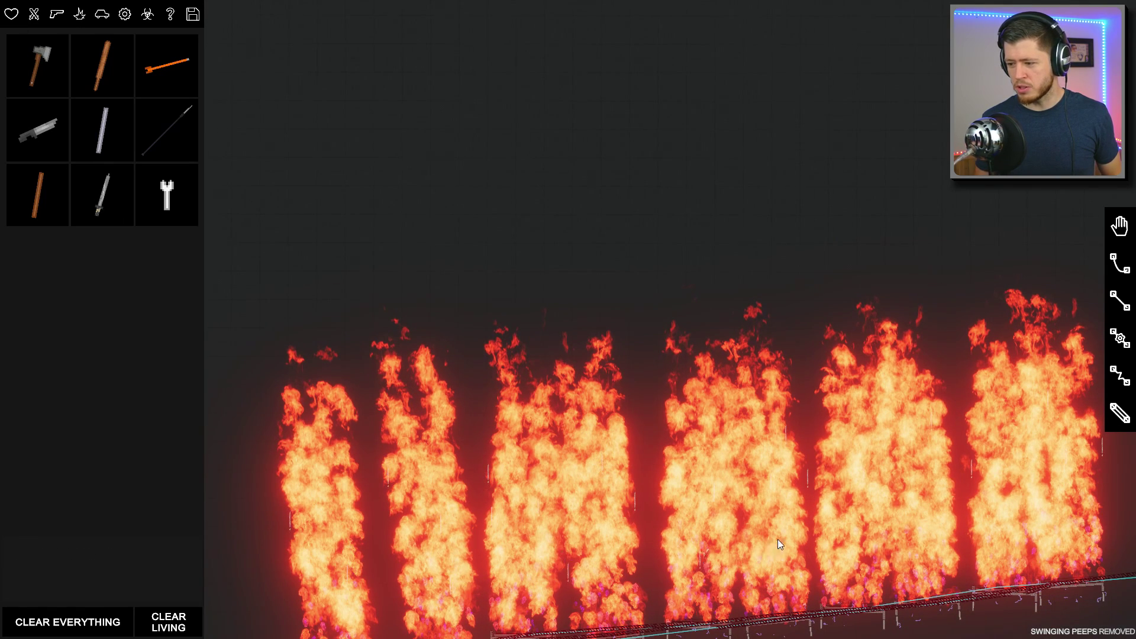
scroll(767, 132, "down", 3)
scroll(625, 410, "down", 3)
scroll(625, 306, "down", 2)
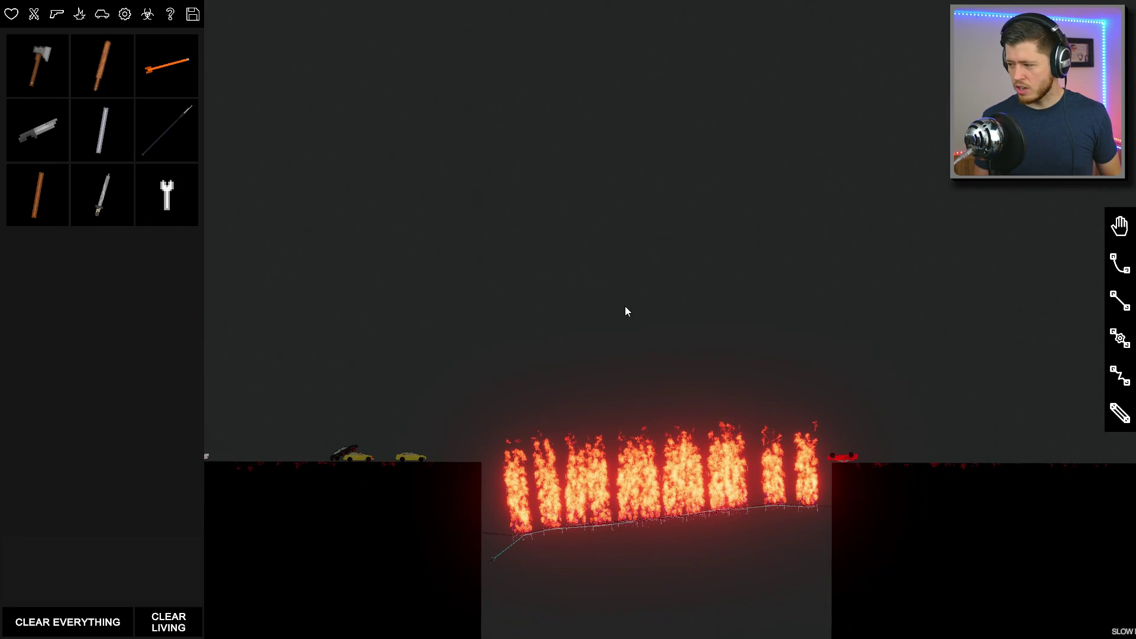
middle_click(616, 230)
scroll(589, 444, "up", 2)
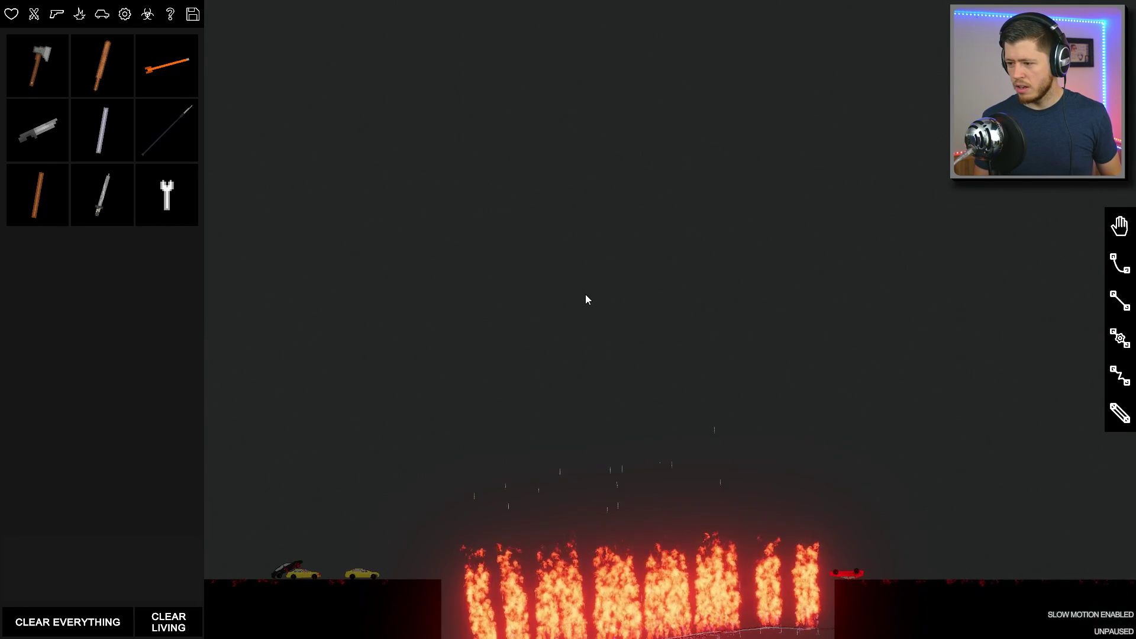
key("space")
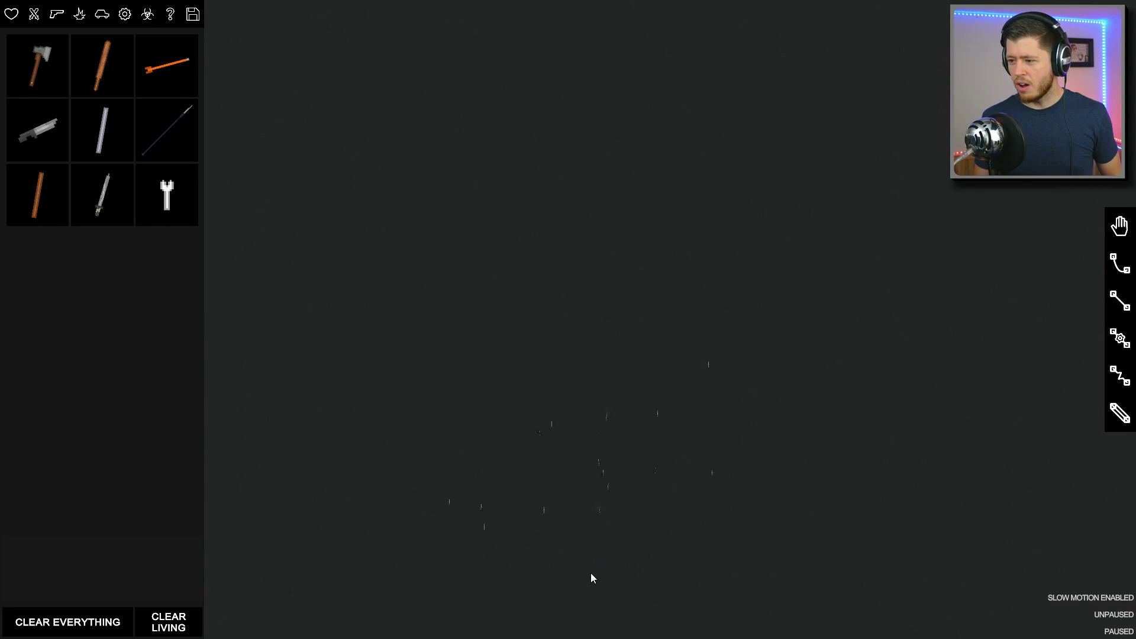
scroll(546, 263, "up", 2)
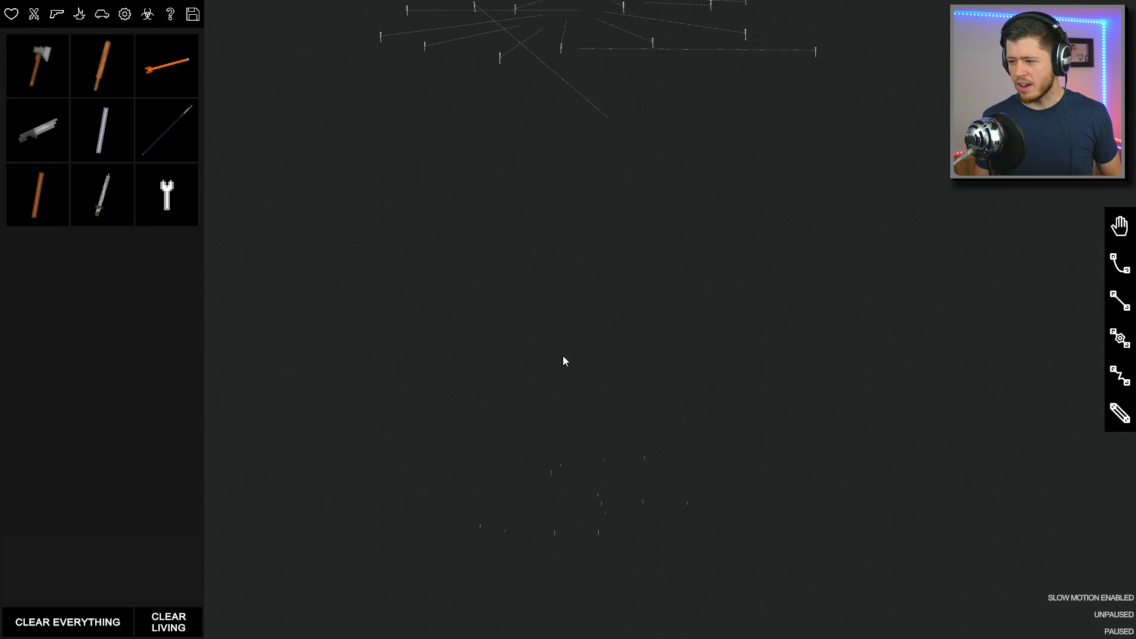
left_click_drag(520, 158, 543, 340)
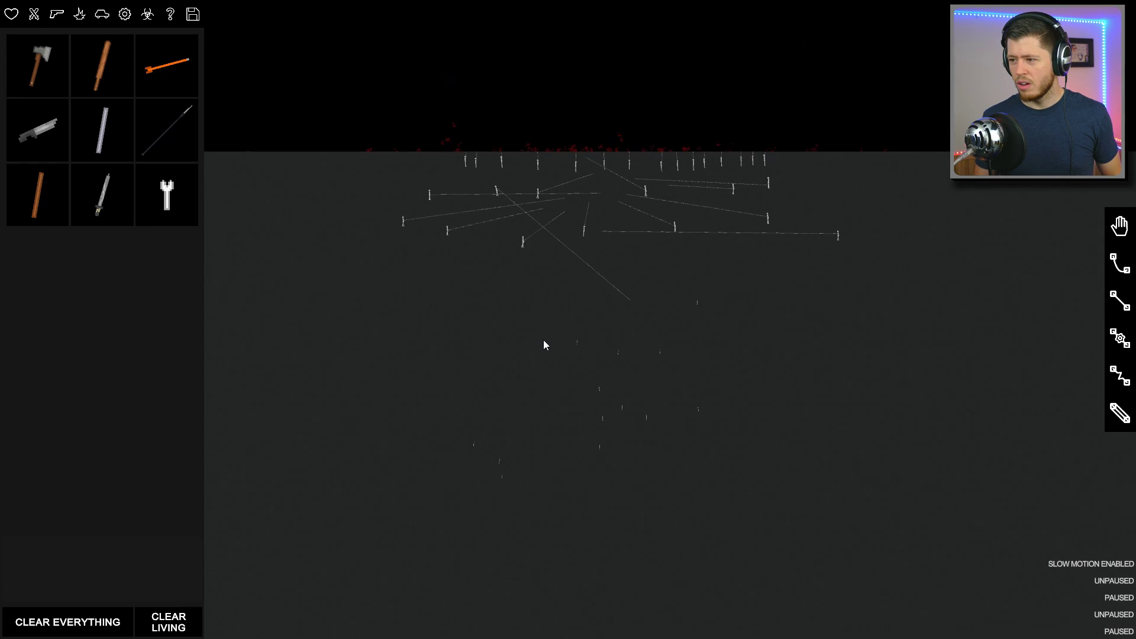
scroll(608, 324, "up", 2)
scroll(582, 296, "up", 2)
scroll(562, 298, "up", 2)
scroll(570, 368, "up", 2)
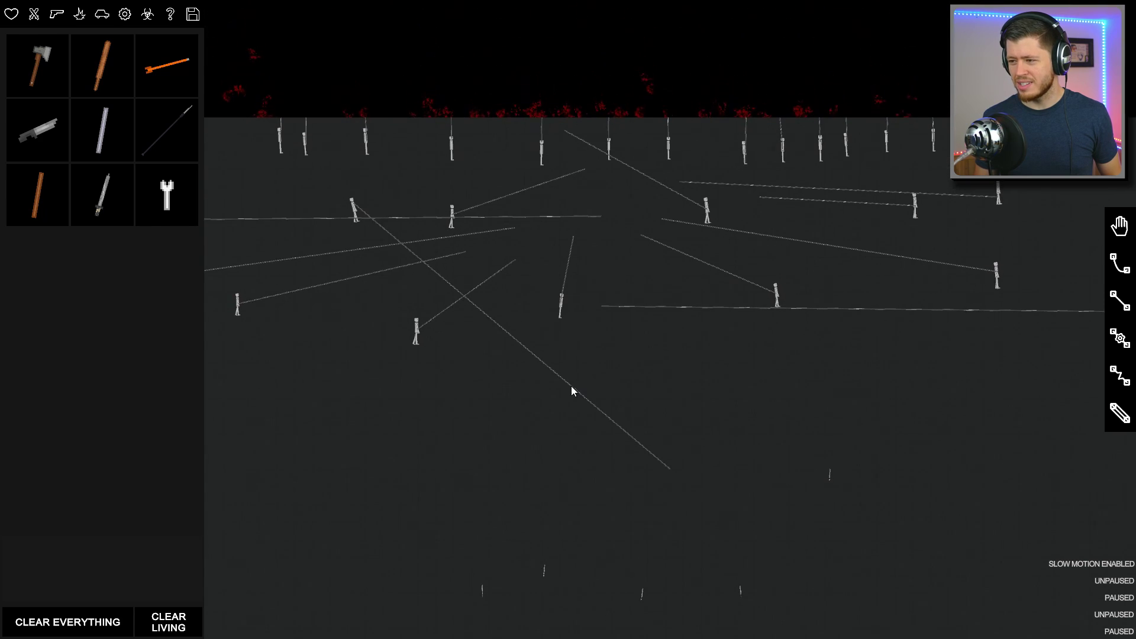
left_click_drag(569, 385, 552, 244)
scroll(549, 244, "up", 1)
scroll(586, 315, "up", 1)
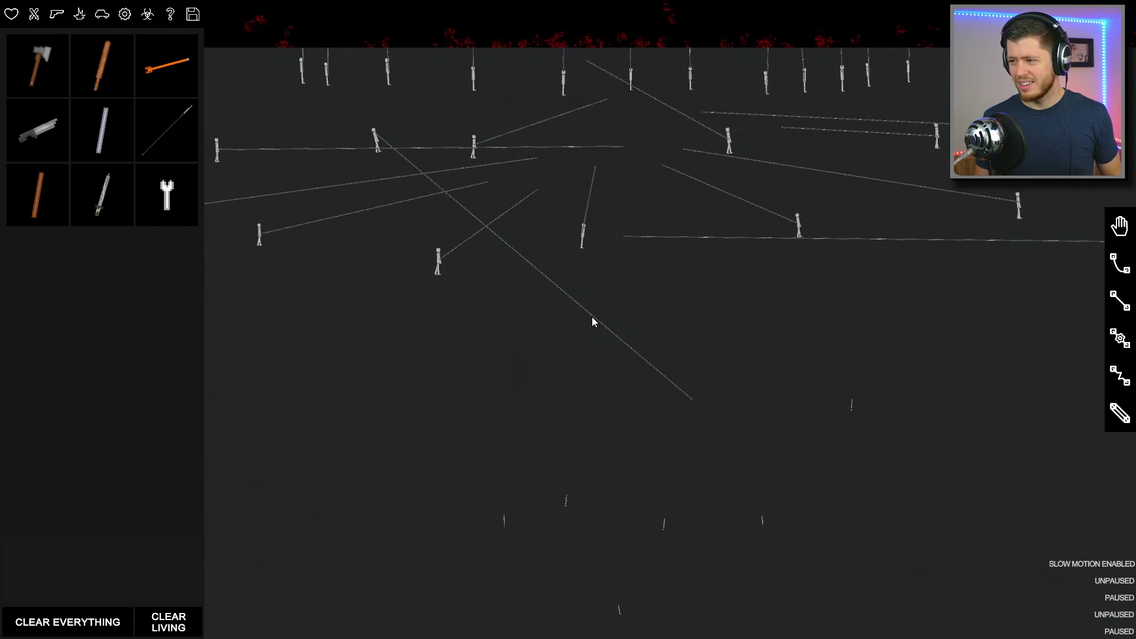
key("space")
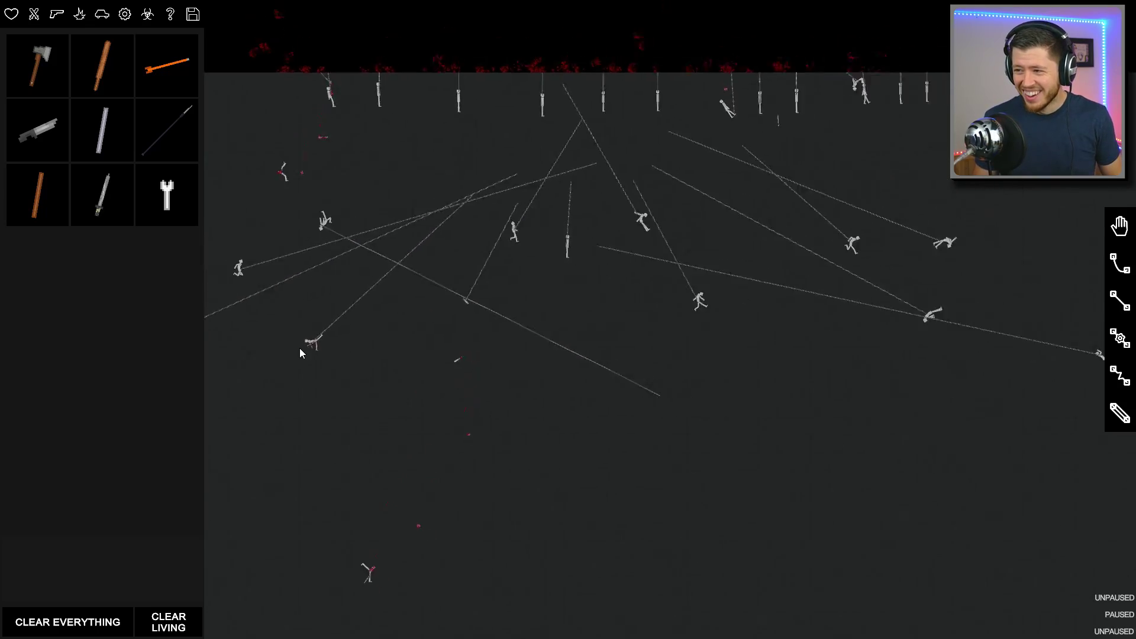
scroll(299, 347, "down", 3)
scroll(300, 343, "up", 4)
key("space")
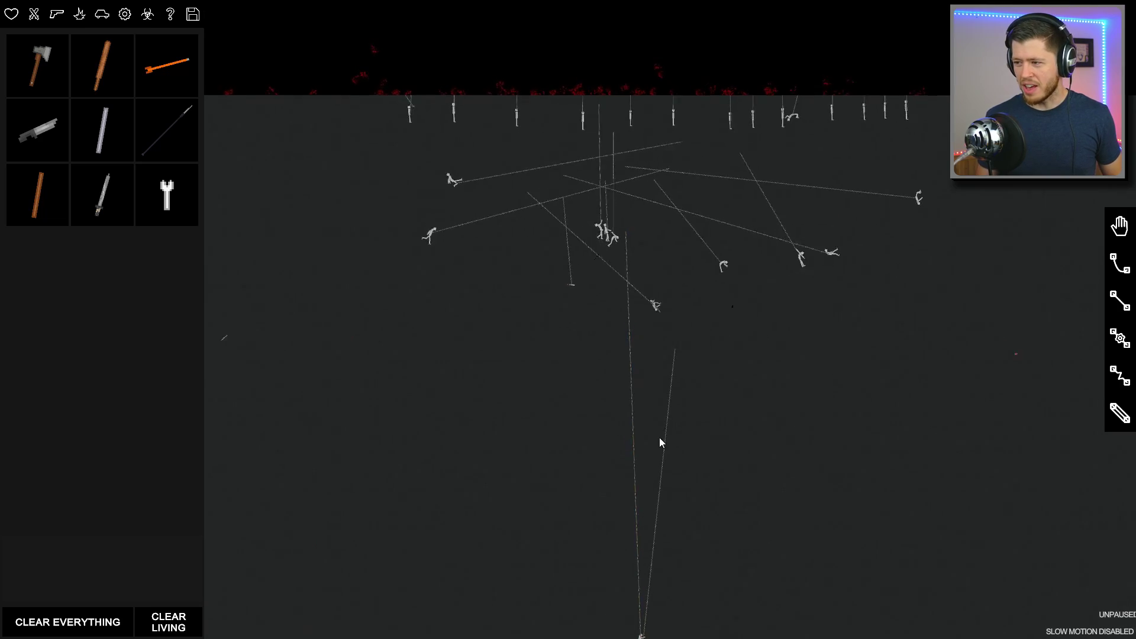
scroll(648, 383, "down", 5)
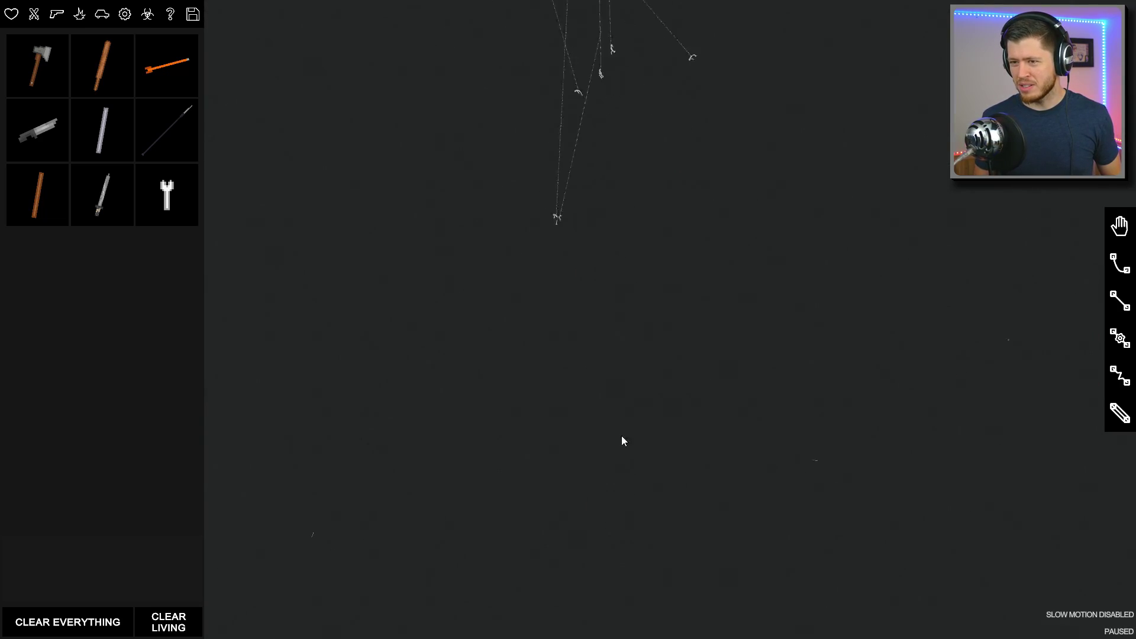
scroll(622, 436, "down", 5)
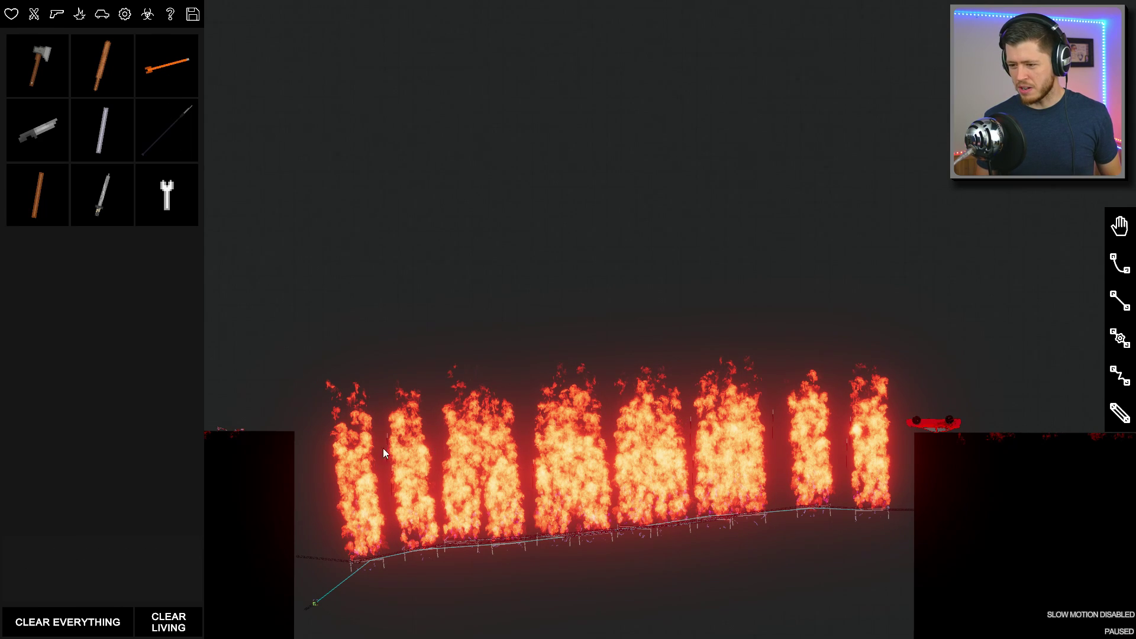
scroll(598, 250, "down", 8)
scroll(592, 322, "up", 8)
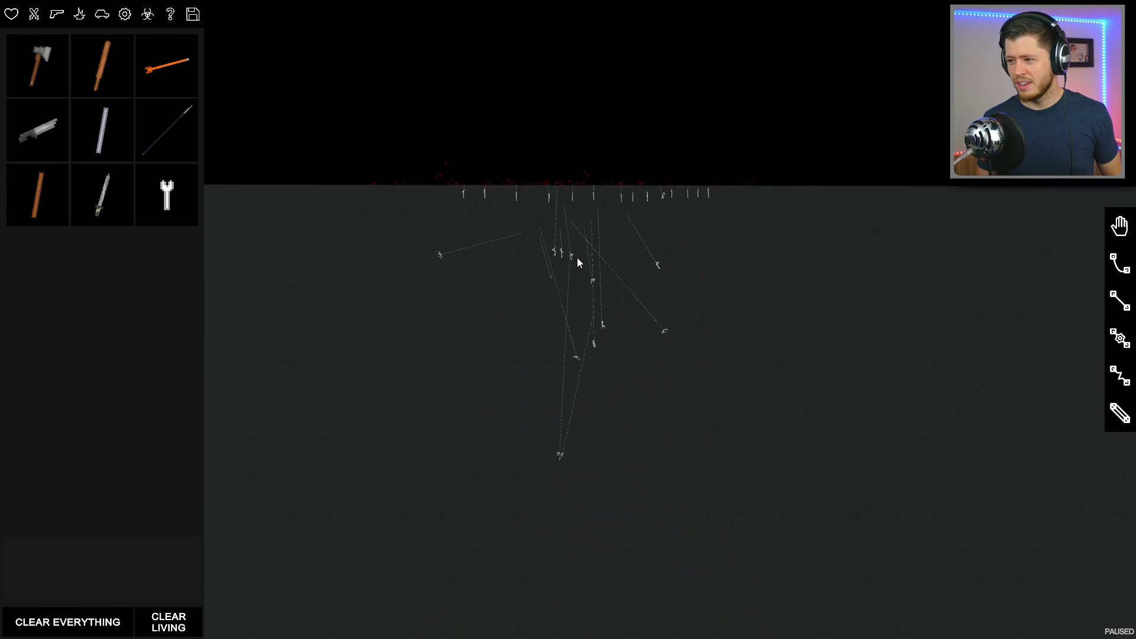
Step: Turn on slow motion with G and run the ragdolls' swing in paused bursts
key("space")
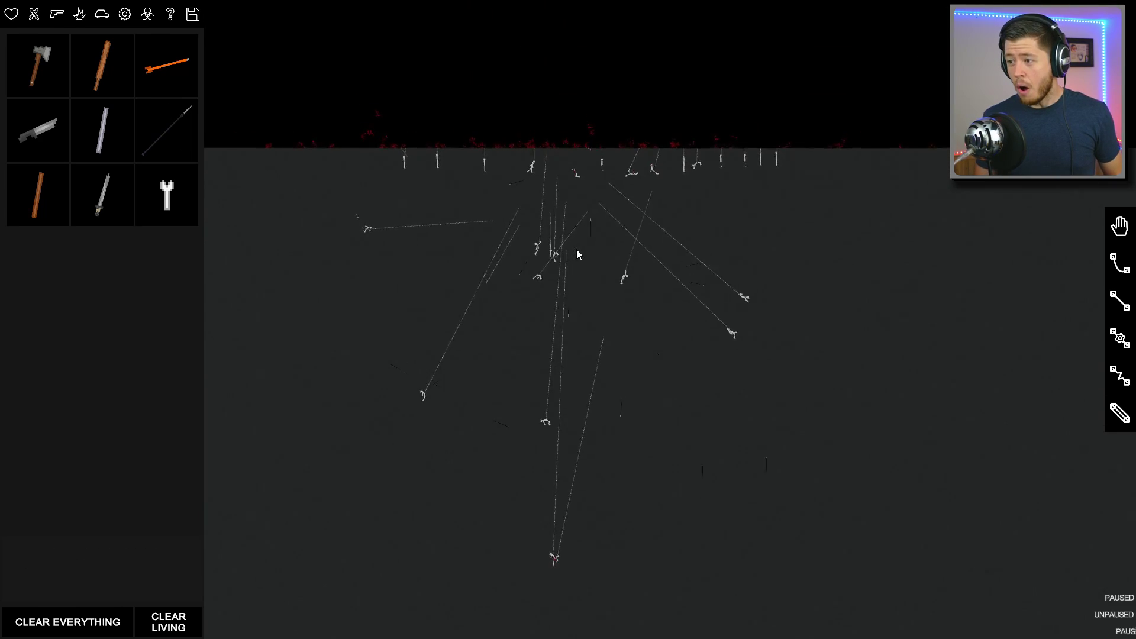
scroll(576, 254, "up", 3)
key("g")
key("space")
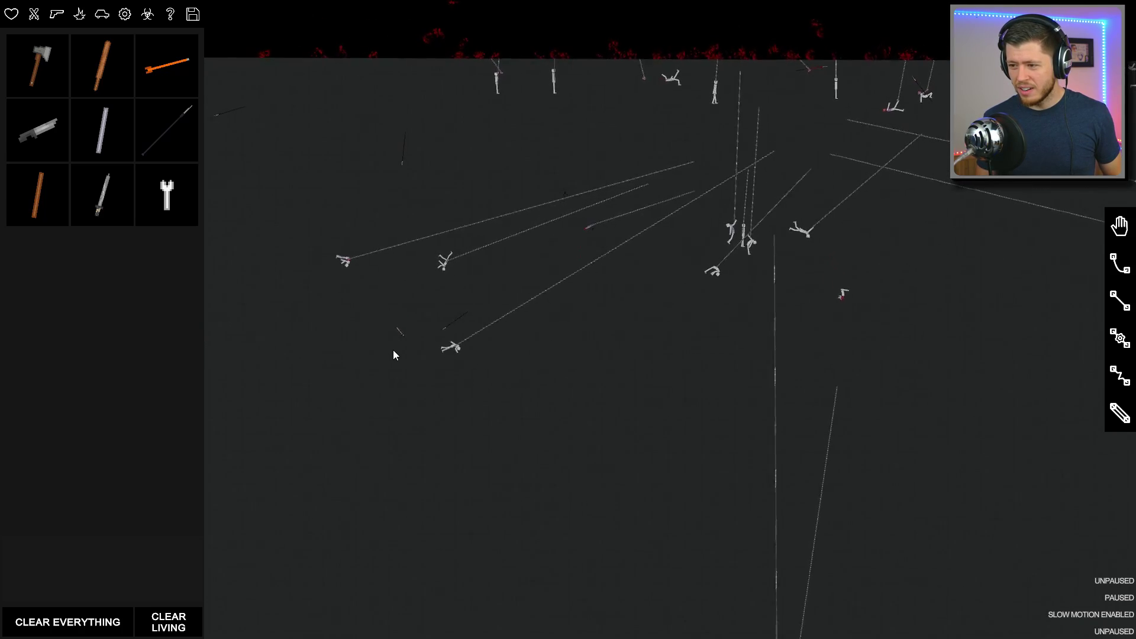
scroll(393, 350, "down", 1)
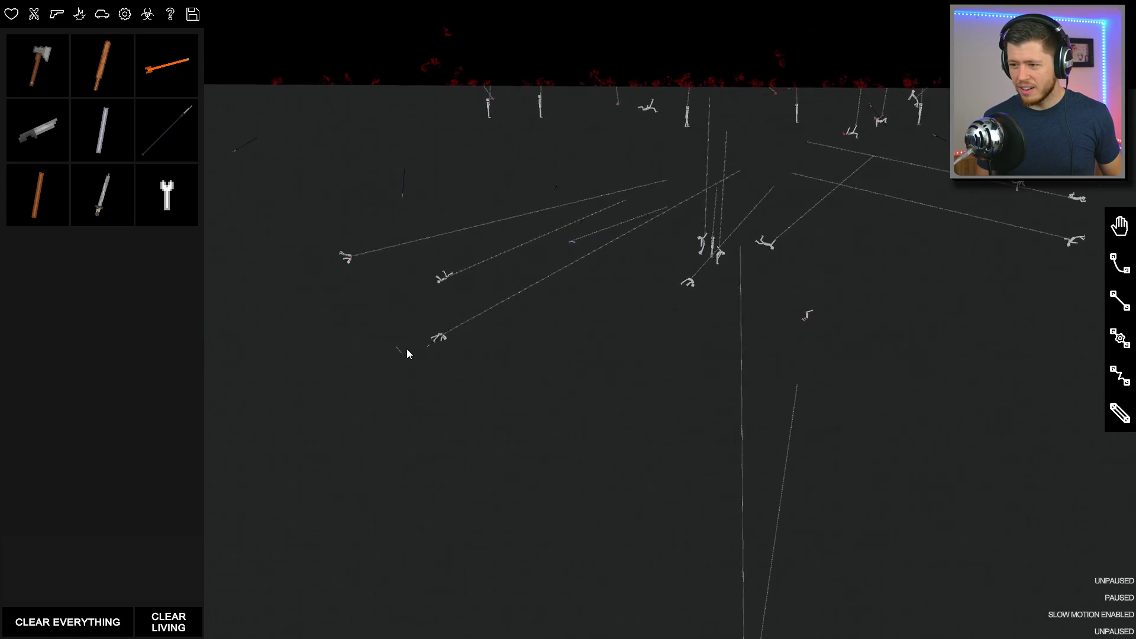
scroll(401, 358, "up", 5)
scroll(509, 229, "up", 2)
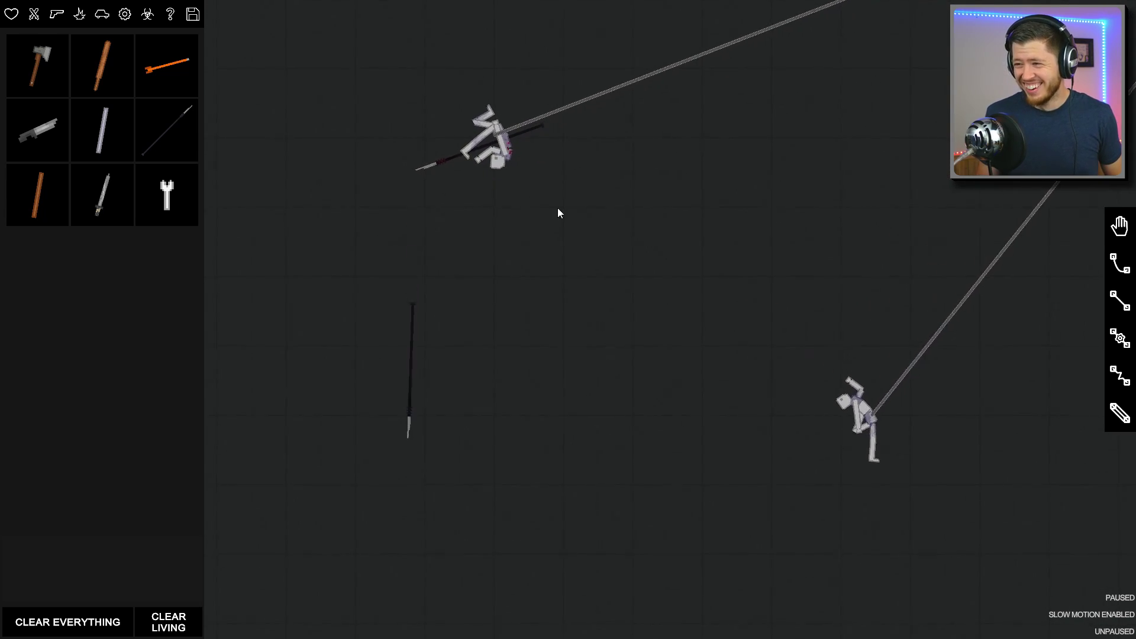
scroll(629, 233, "down", 3)
scroll(581, 220, "down", 3)
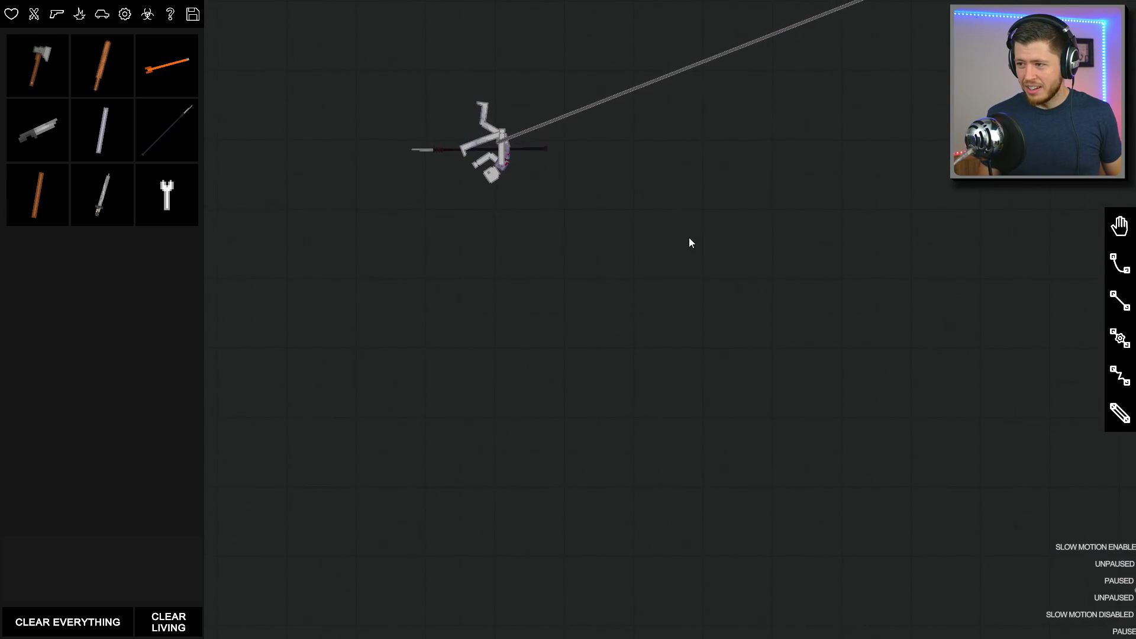
scroll(488, 114, "down", 3)
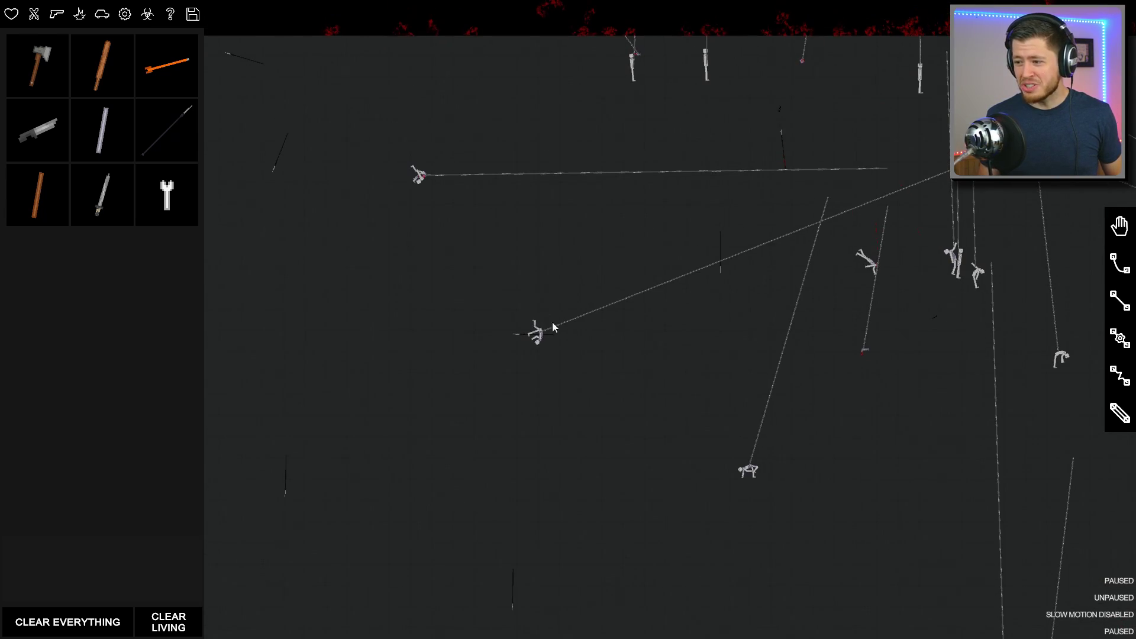
scroll(564, 337, "down", 3)
scroll(563, 224, "down", 3)
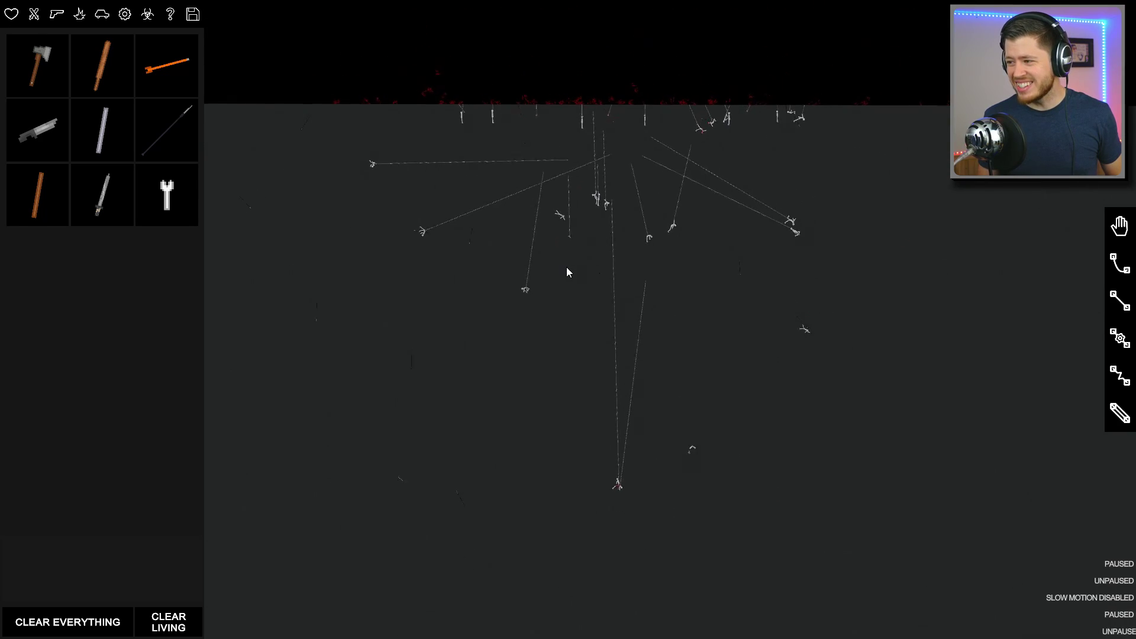
key("space")
scroll(570, 301, "up", 4)
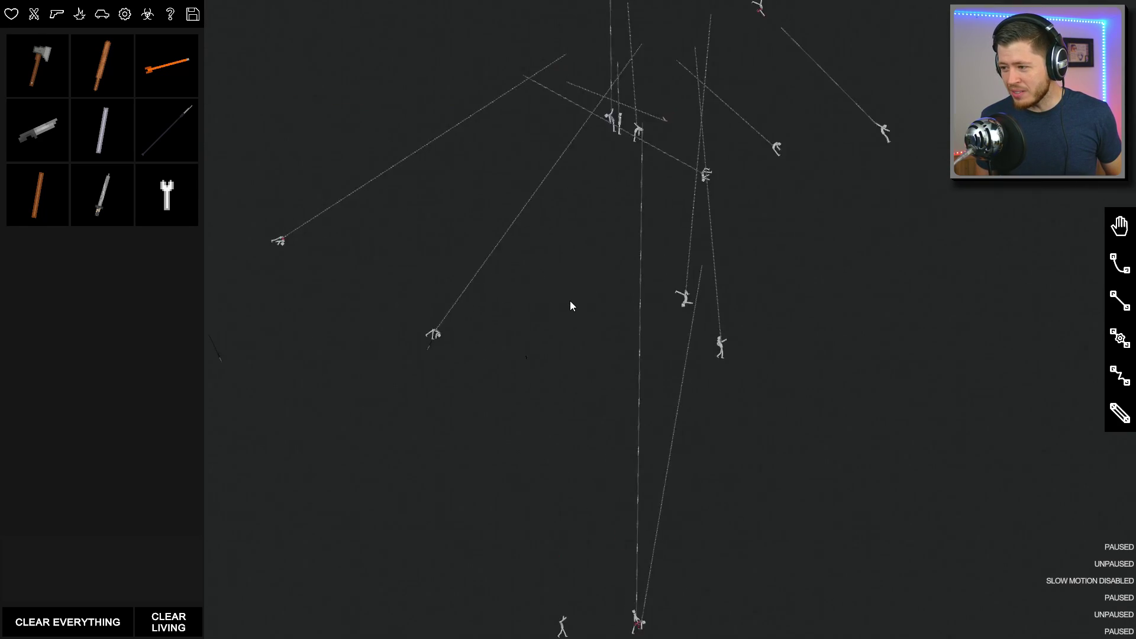
key("space")
key("space")
scroll(642, 367, "up", 2)
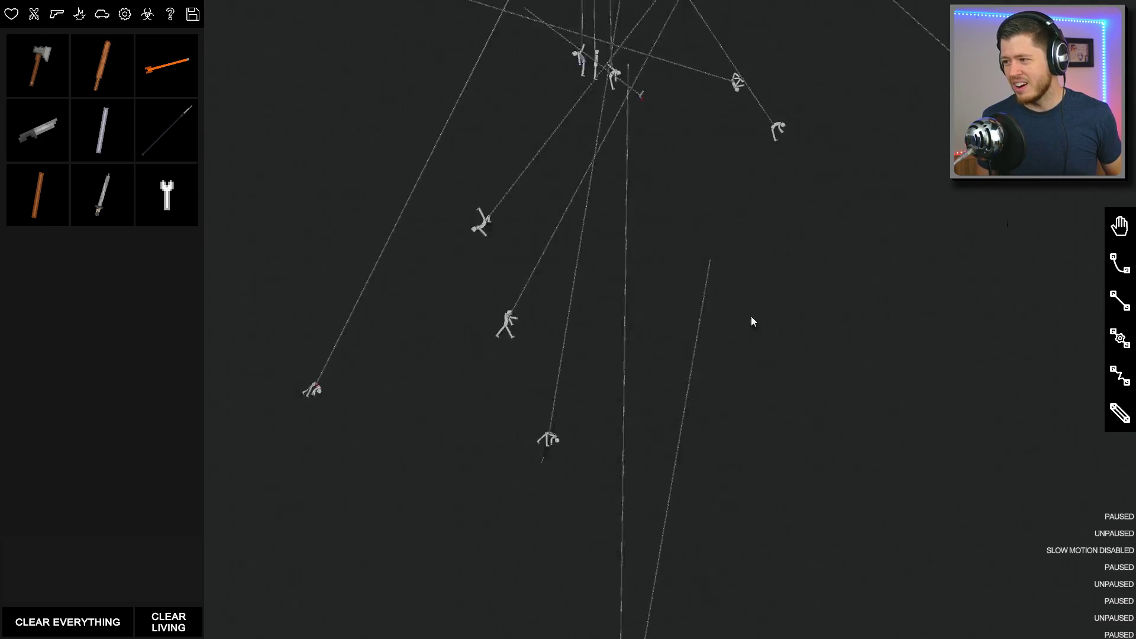
scroll(612, 392, "down", 3)
key("space")
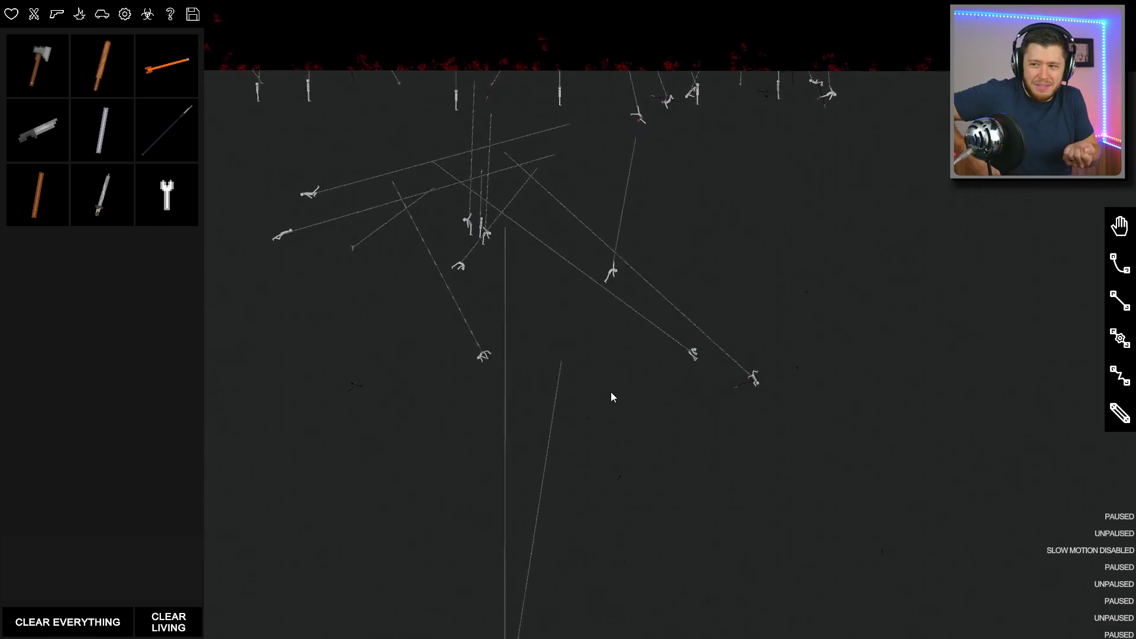
scroll(610, 392, "up", 5)
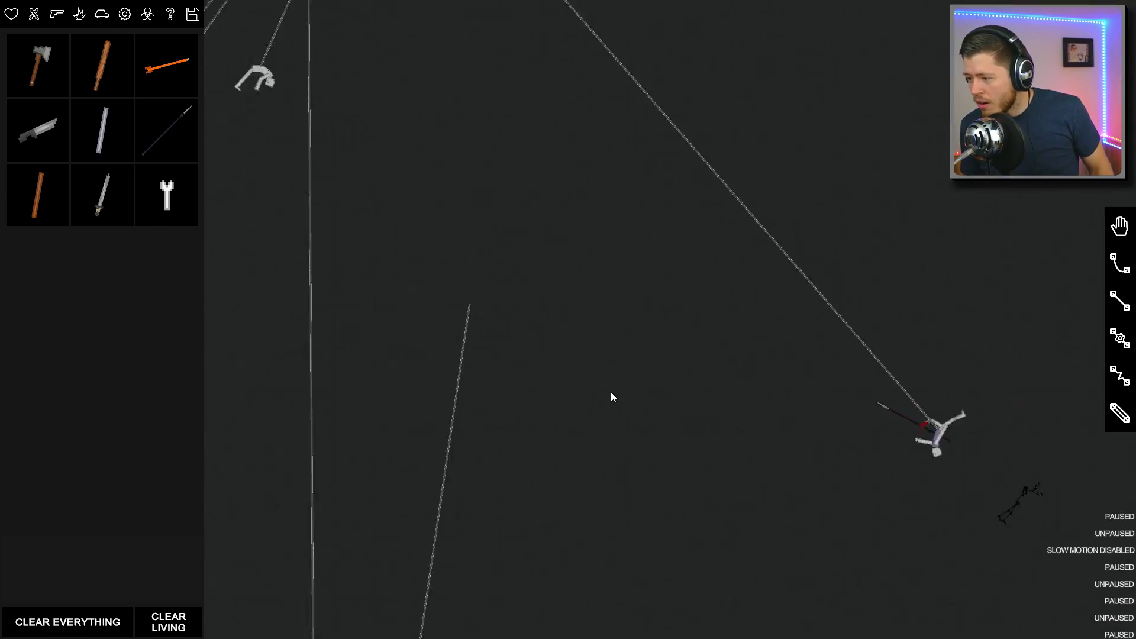
scroll(870, 463, "down", 4)
scroll(661, 329, "down", 3)
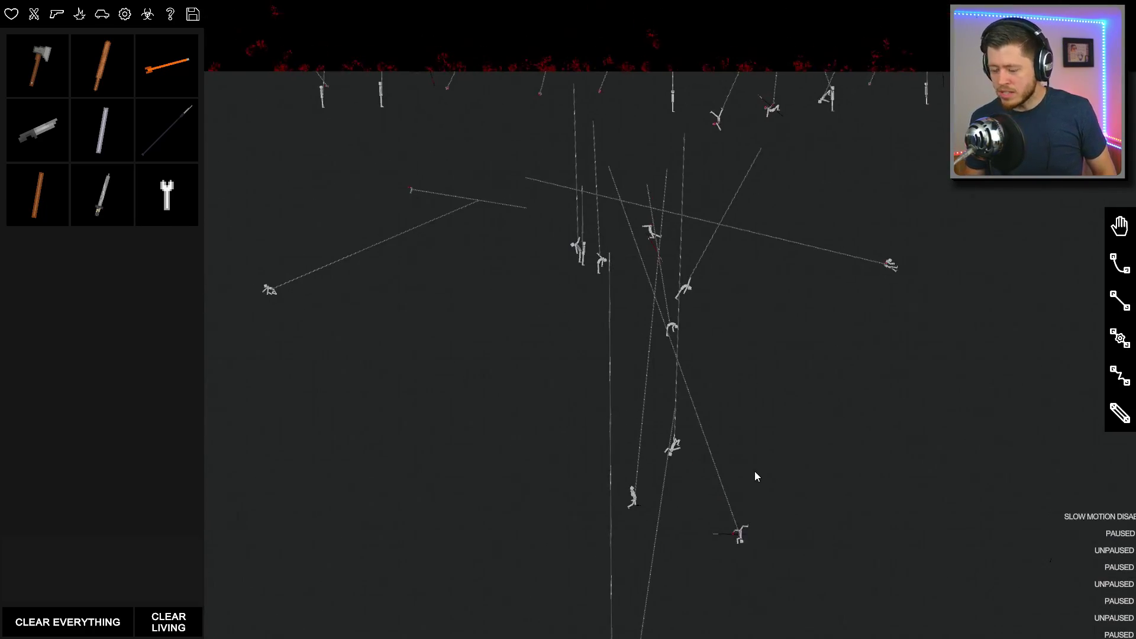
key("space")
scroll(738, 452, "down", 1)
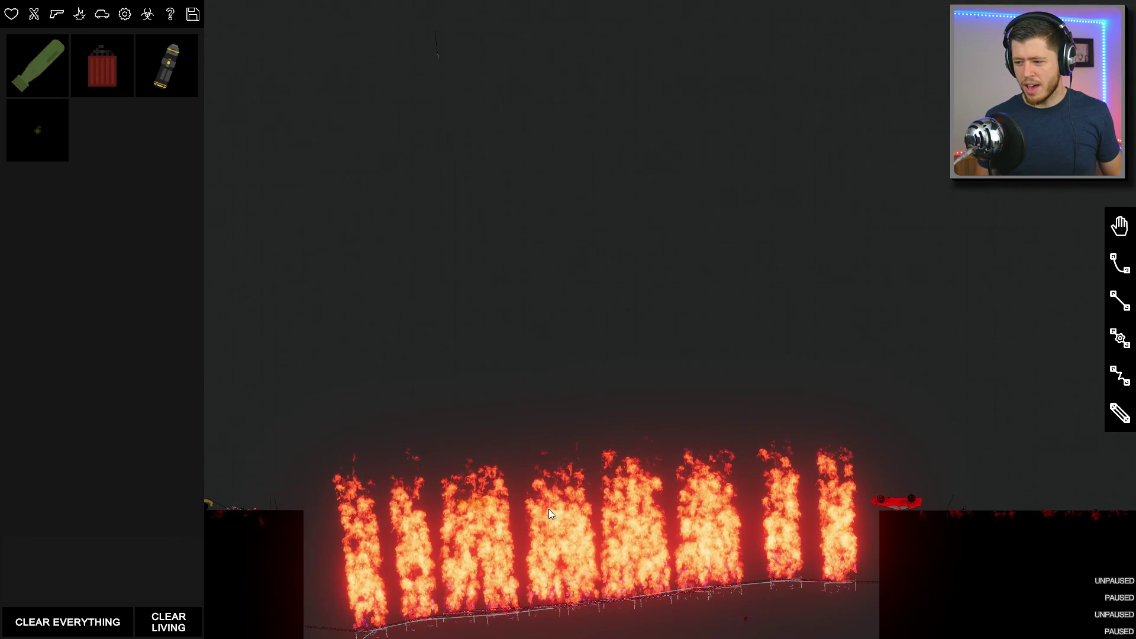
scroll(608, 164, "down", 4)
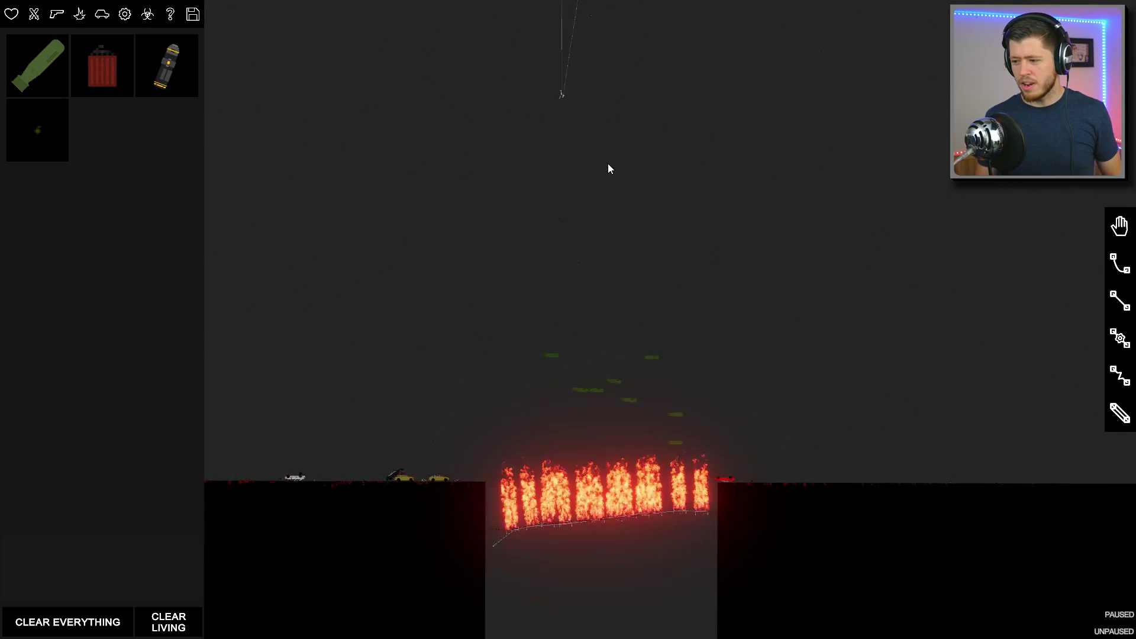
scroll(608, 163, "down", 3)
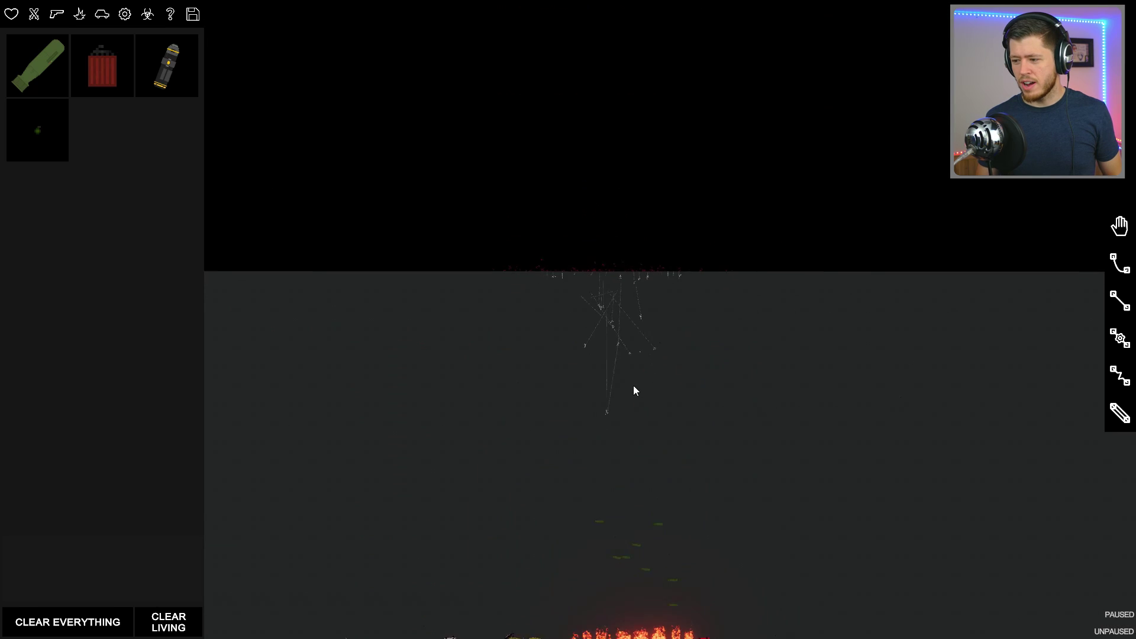
scroll(633, 386, "up", 2)
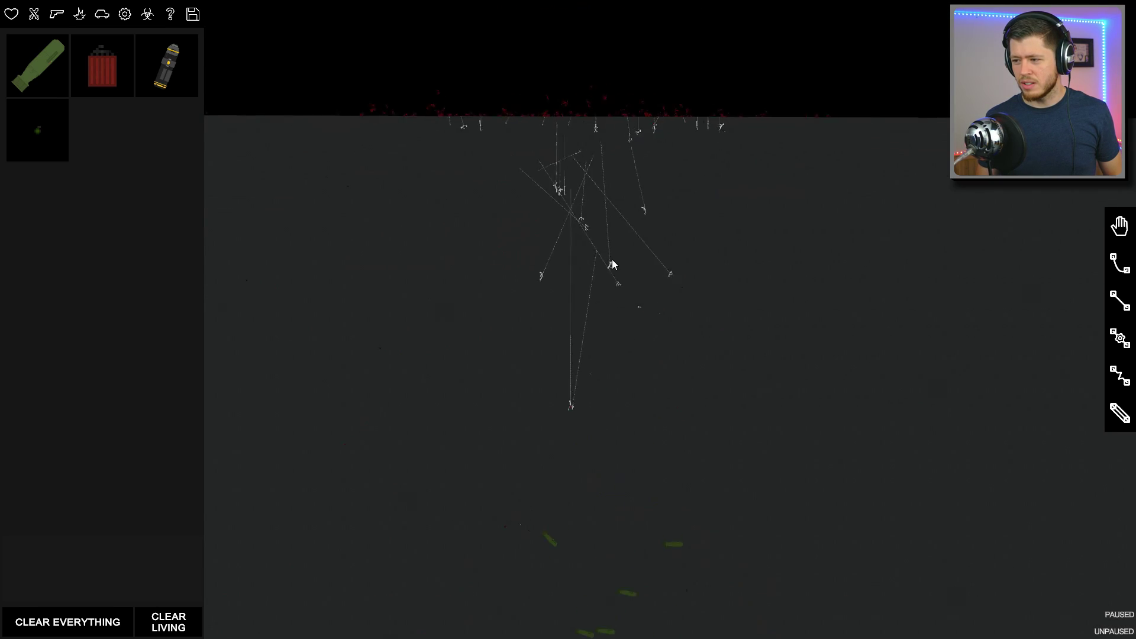
scroll(612, 260, "up", 4)
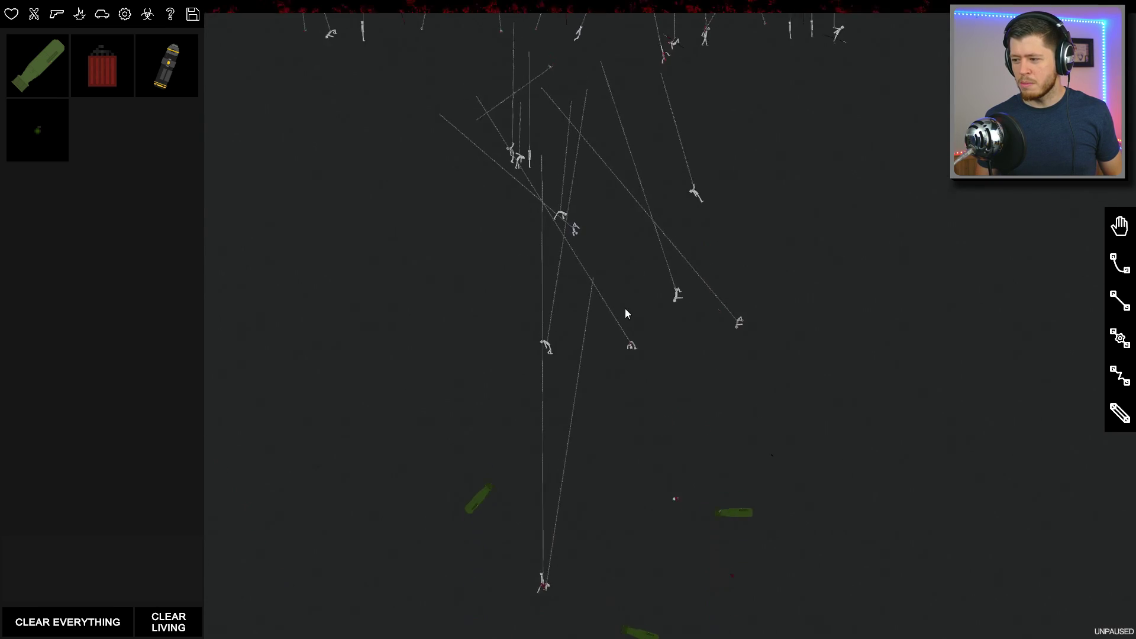
Step: Unpause so the green bombs crash through the swinging ragdolls, then pause again
key("w")
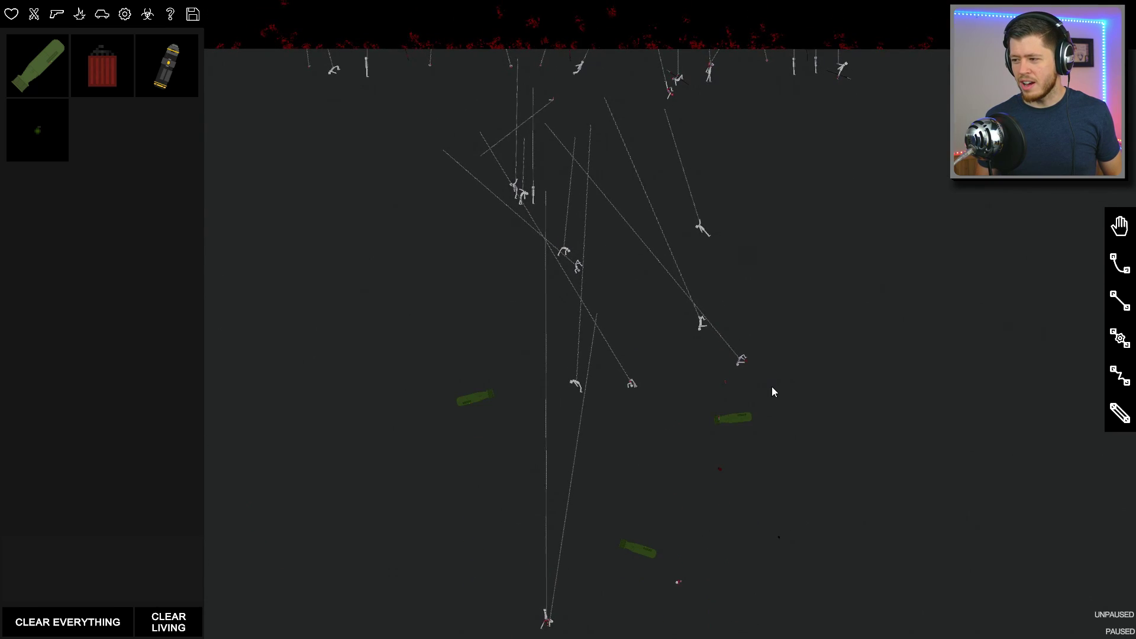
scroll(772, 392, "up", 2)
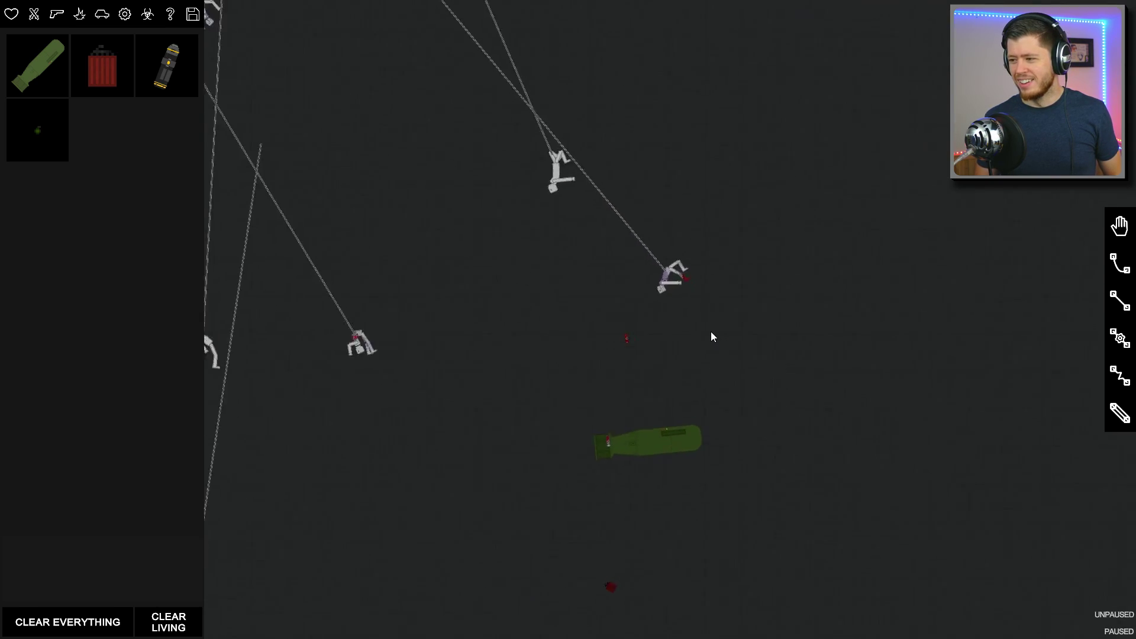
scroll(705, 321, "up", 3)
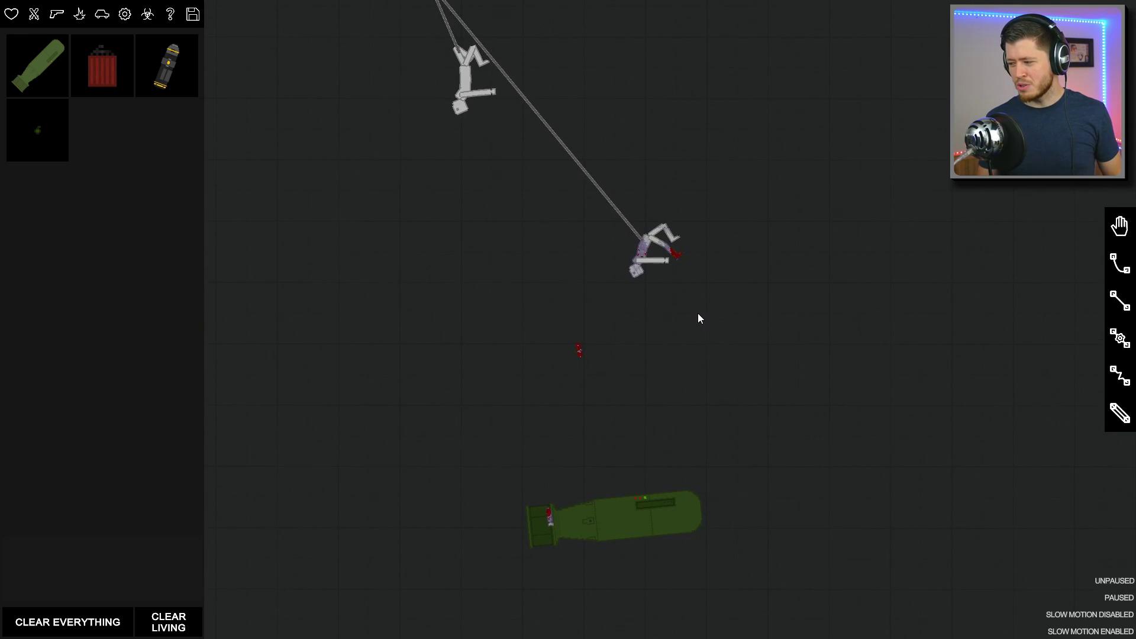
key("space")
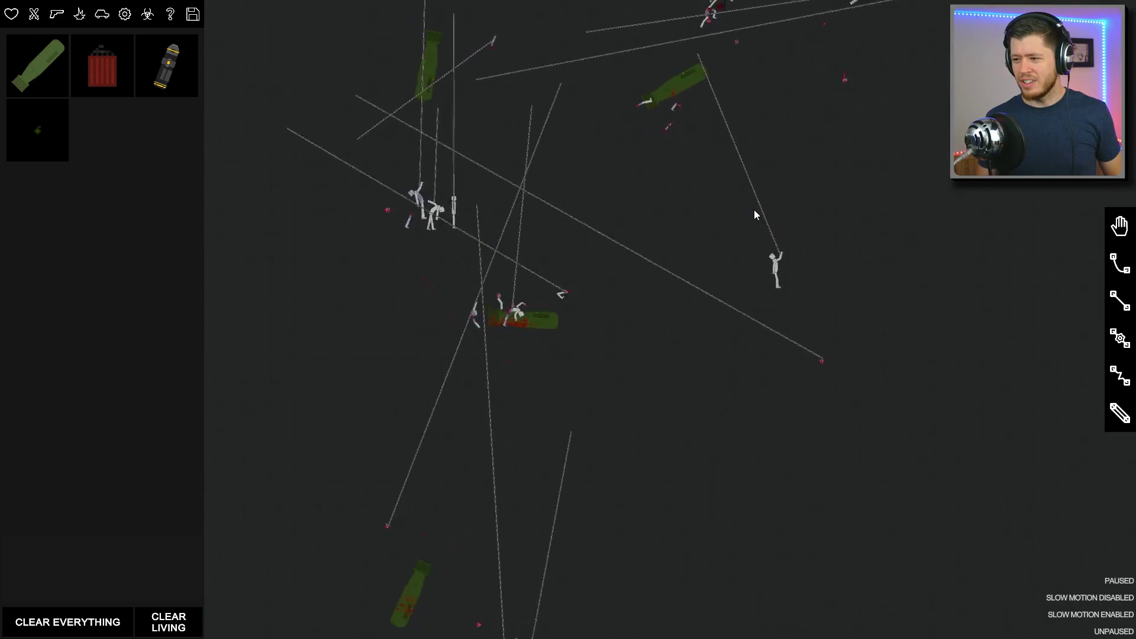
key("w")
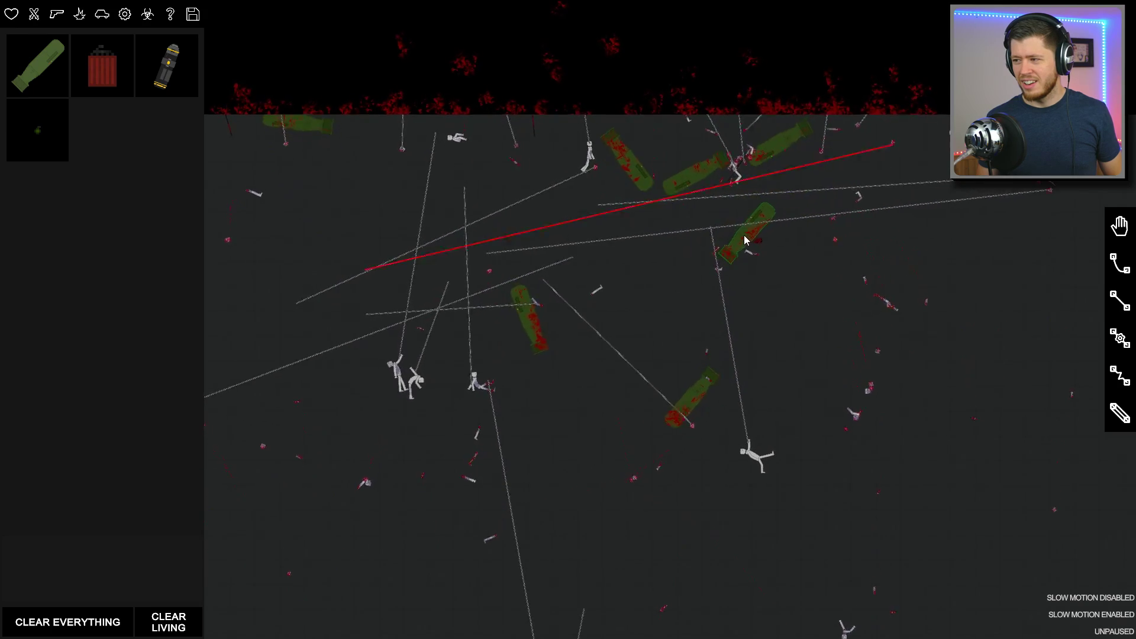
key("space")
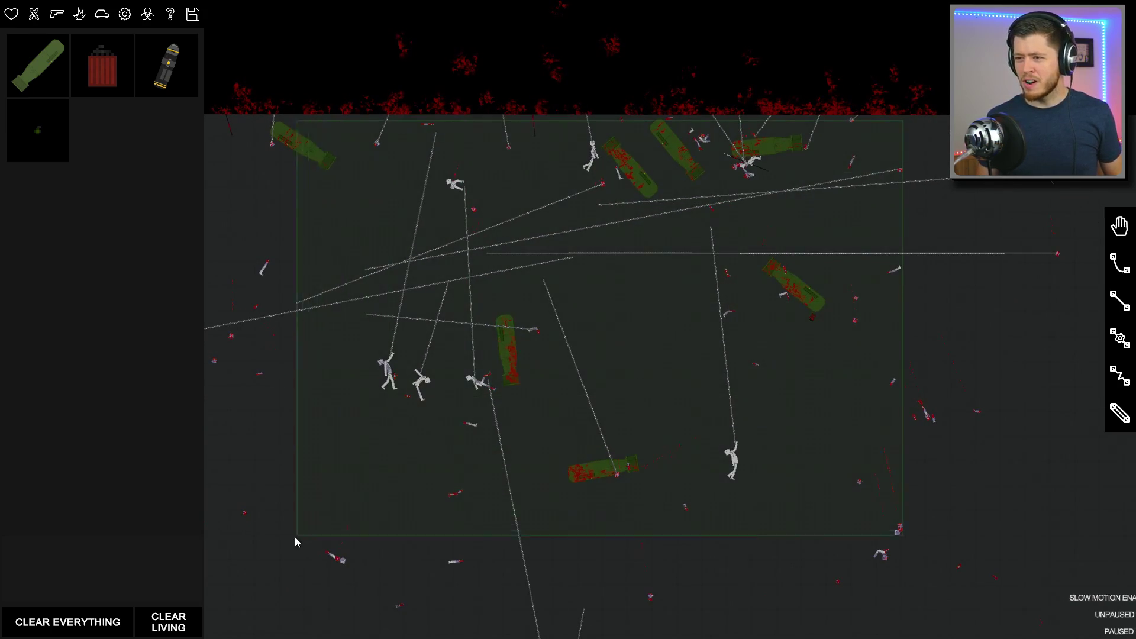
scroll(533, 267, "up", 1)
Step: Activate all selected bombs and unpause to detonate them among the ragdolls
right_click(677, 158)
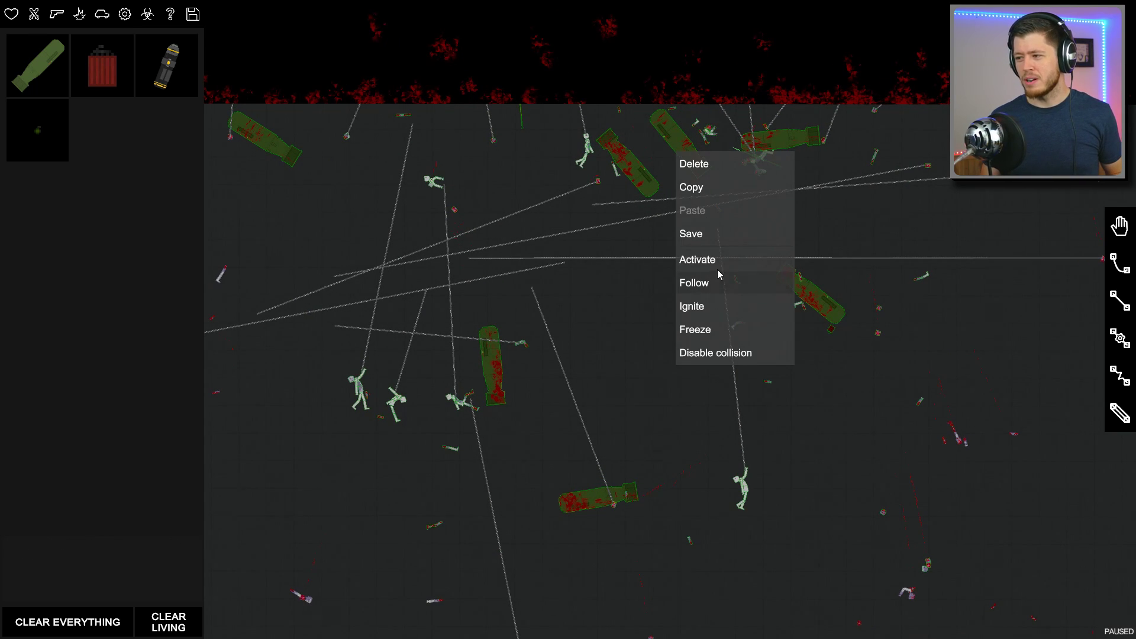
left_click(698, 260)
scroll(661, 330, "down", 2)
scroll(662, 330, "down", 1)
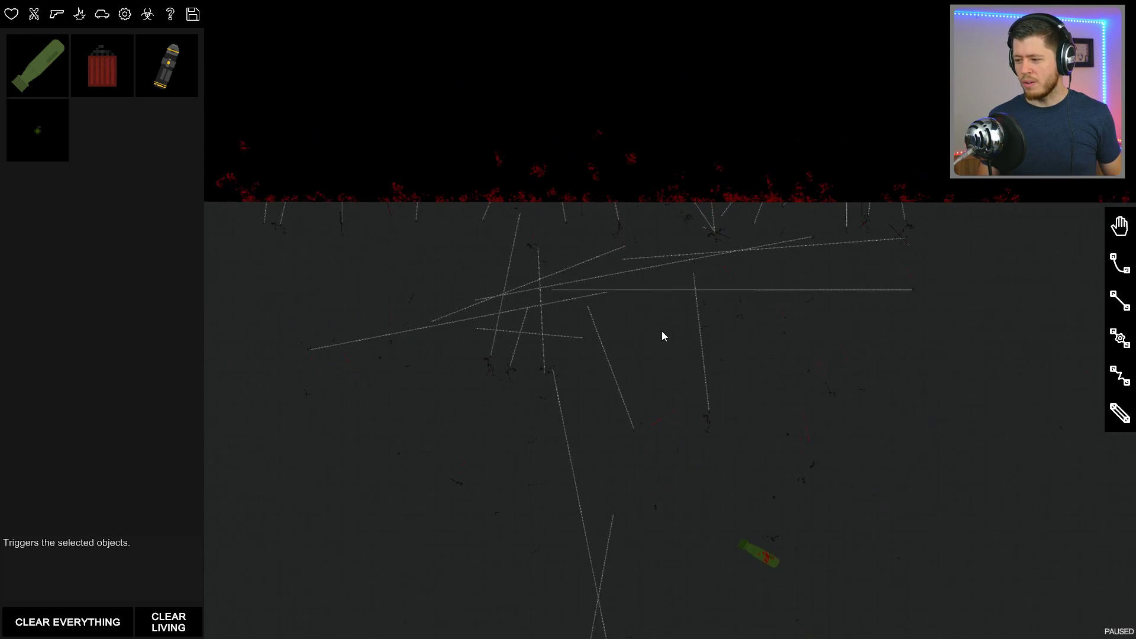
scroll(661, 332, "down", 1)
scroll(630, 426, "down", 1)
scroll(612, 400, "down", 2)
key("space")
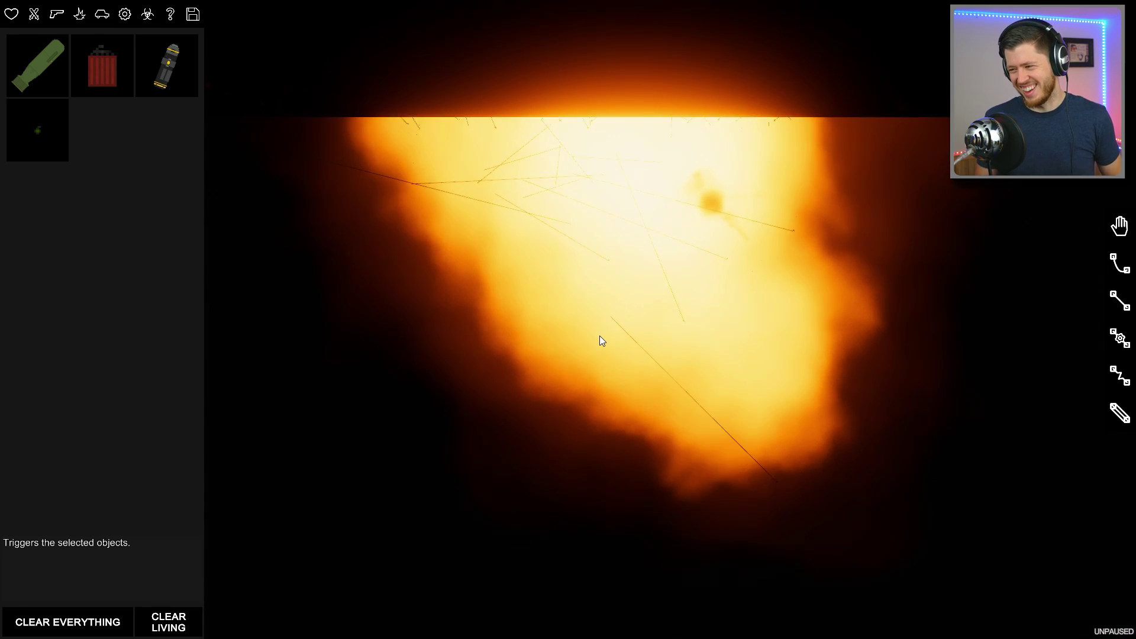
scroll(599, 336, "down", 3)
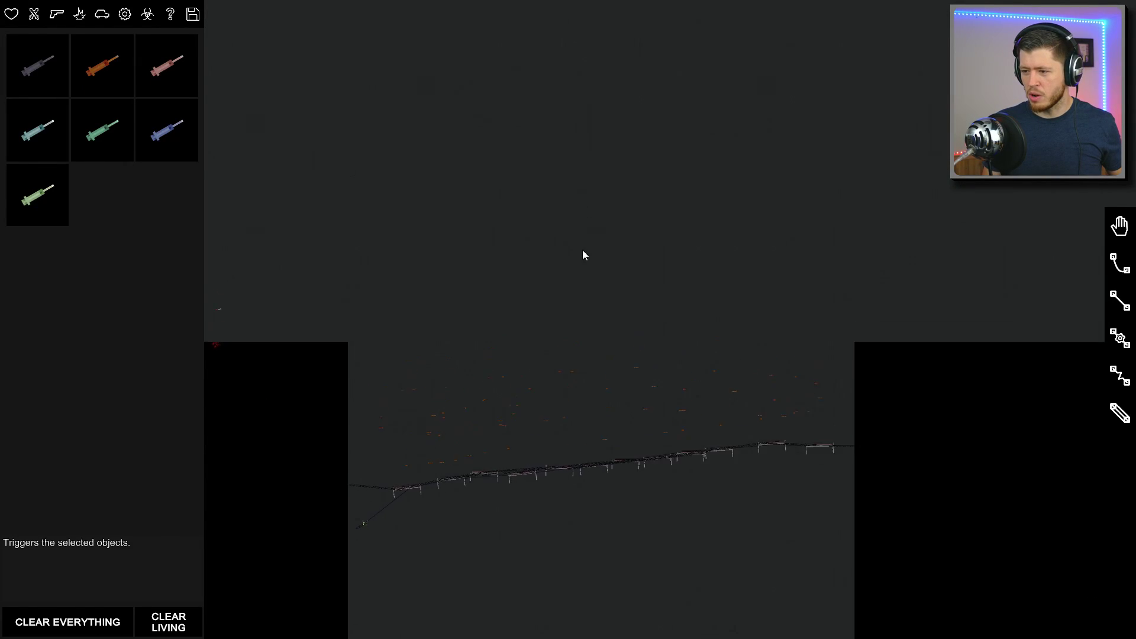
scroll(582, 250, "down", 2)
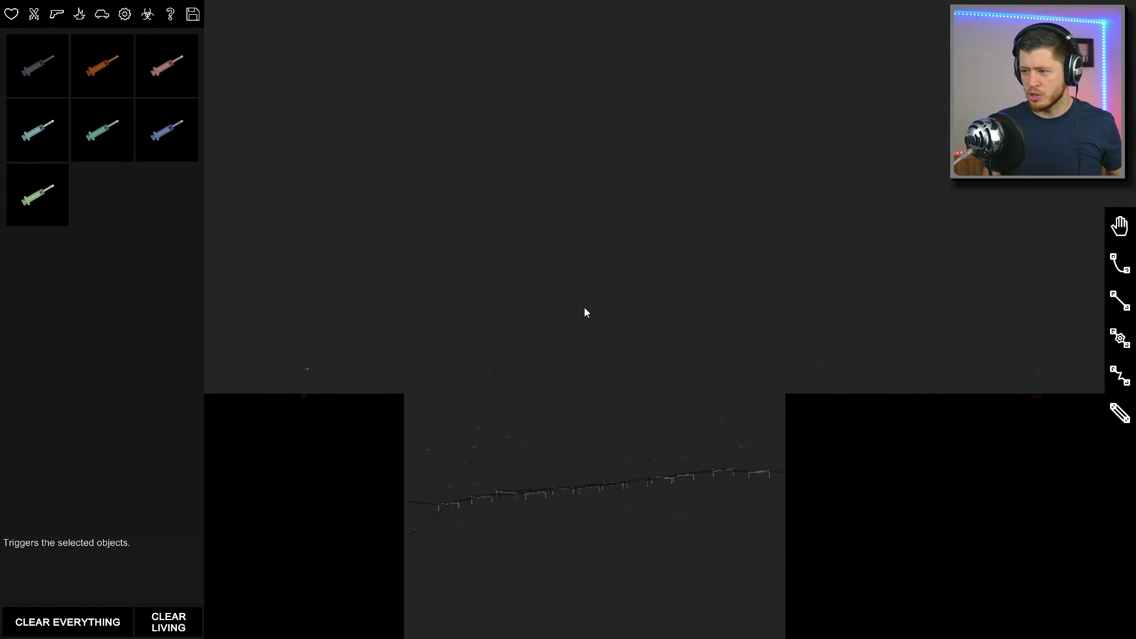
scroll(577, 356, "down", 2)
Step: Pan over the ragdolls near the ceiling, briefly pausing and resuming the simulation
left_click_drag(589, 251, 571, 500)
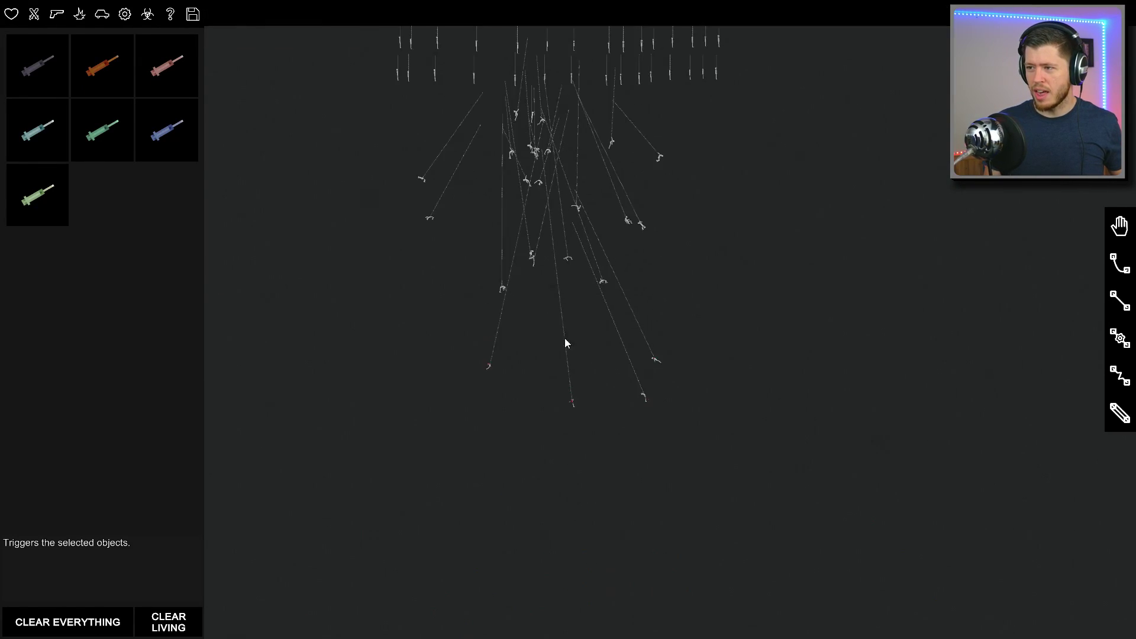
left_click_drag(569, 266, 577, 419)
scroll(577, 420, "up", 3)
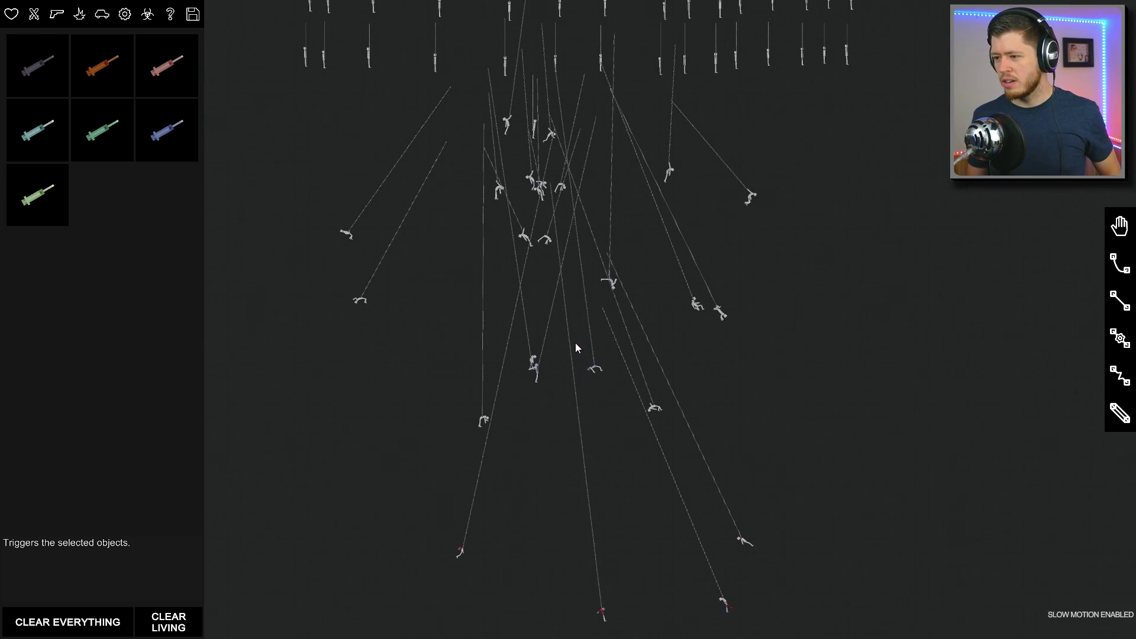
left_click_drag(576, 343, 553, 367)
key("space")
left_click_drag(545, 294, 559, 344)
key("space")
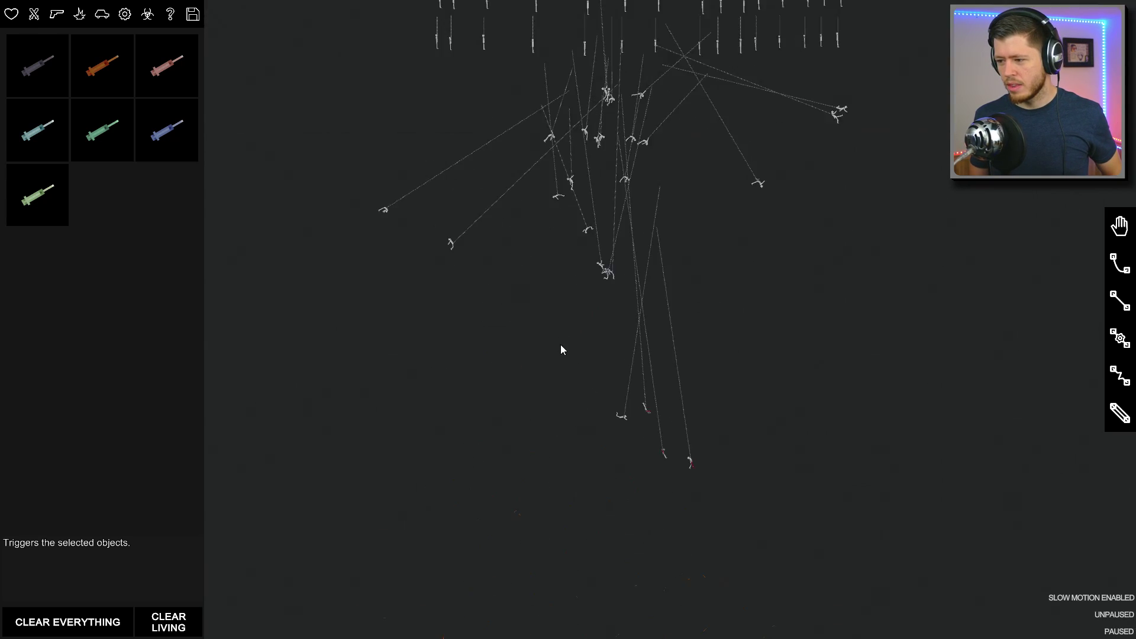
scroll(631, 325, "up", 2)
key("space")
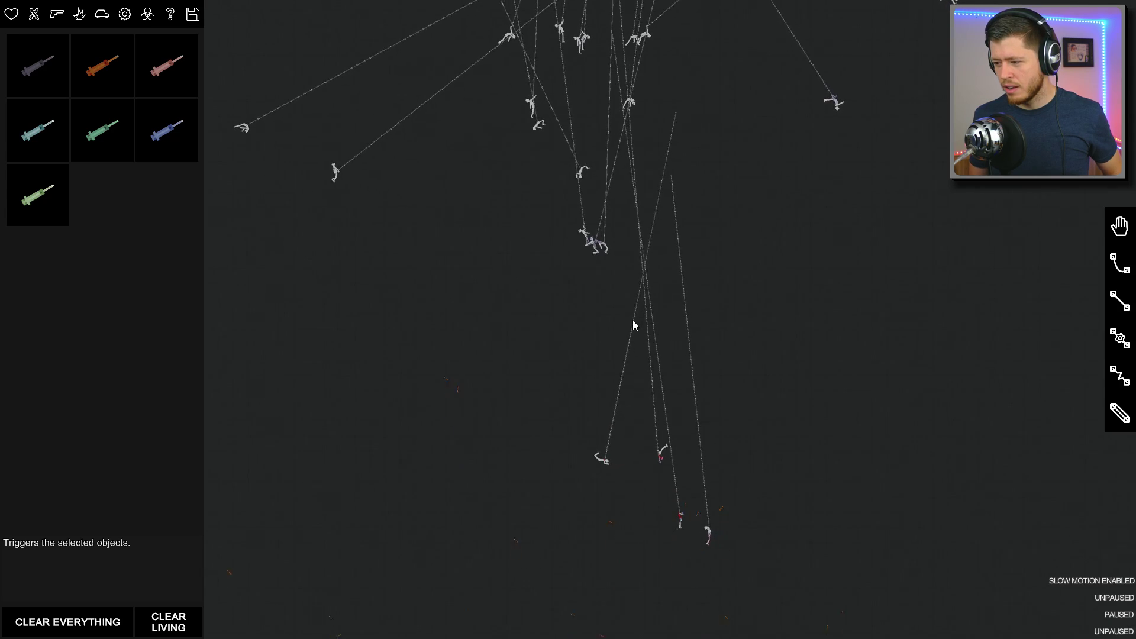
scroll(717, 297, "down", 4)
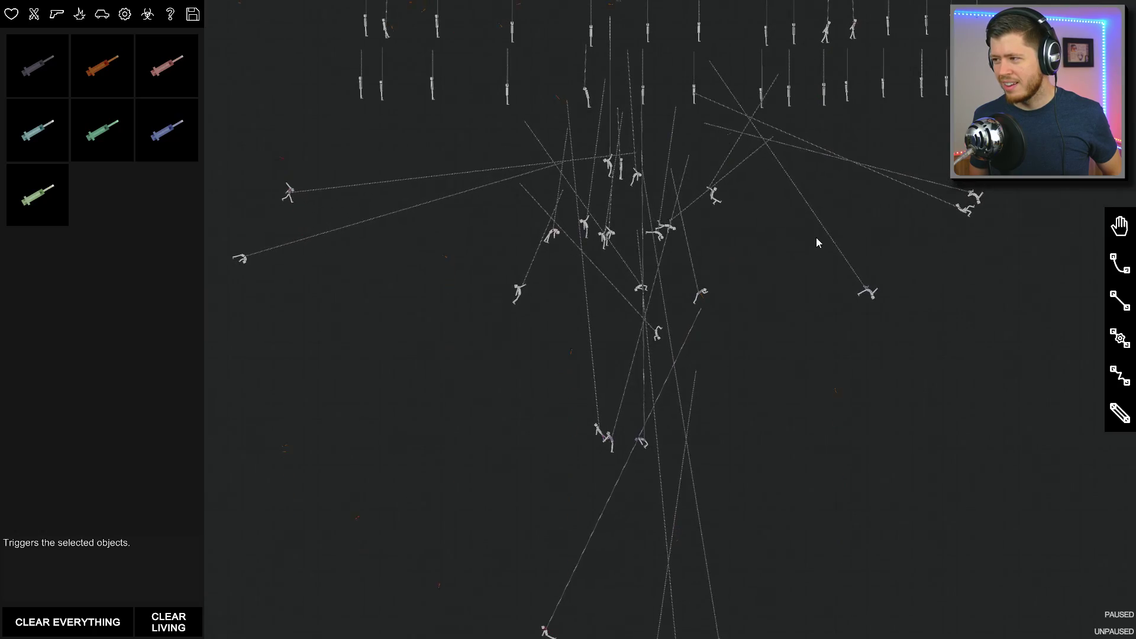
scroll(717, 342, "up", 5)
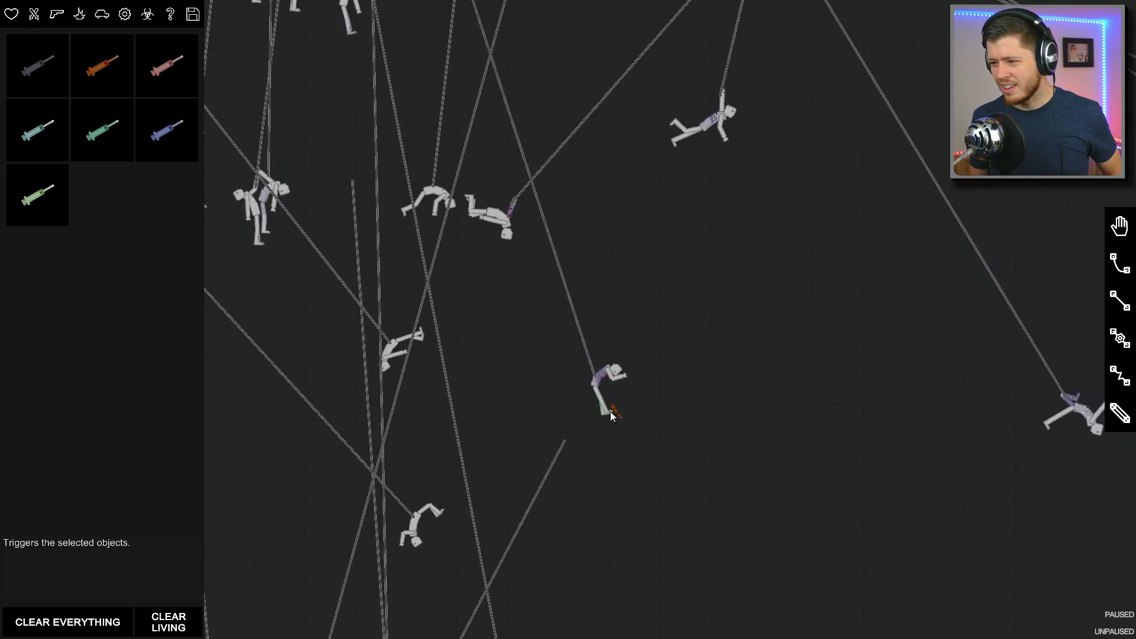
scroll(576, 292, "down", 5)
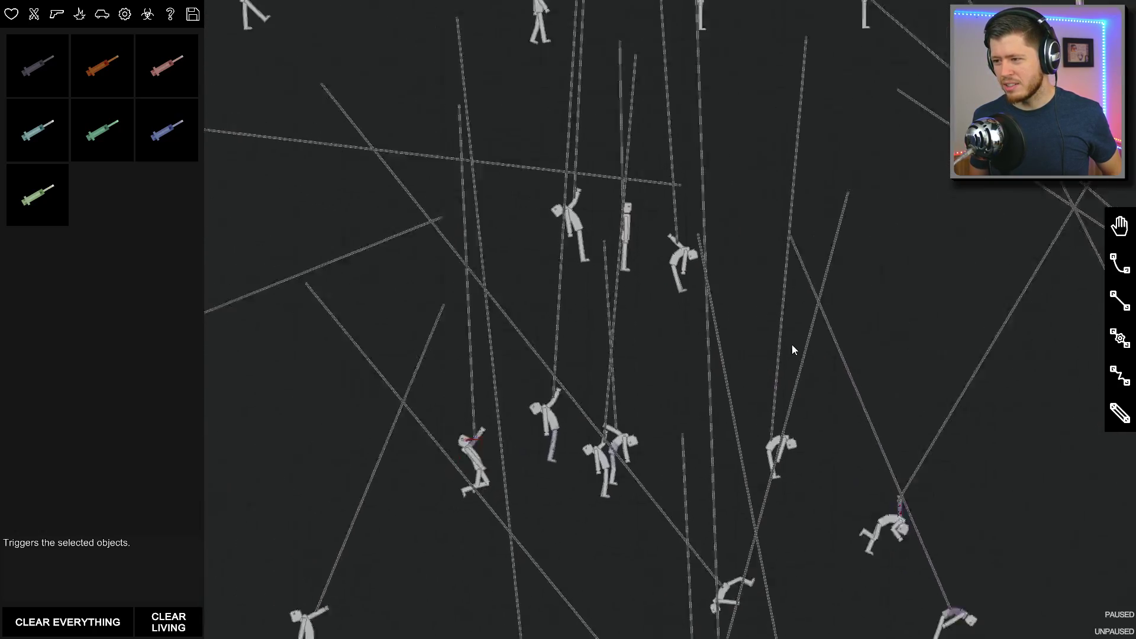
Step: Survey the upper rows of hanging ragdolls and their syringes
middle_click(753, 218)
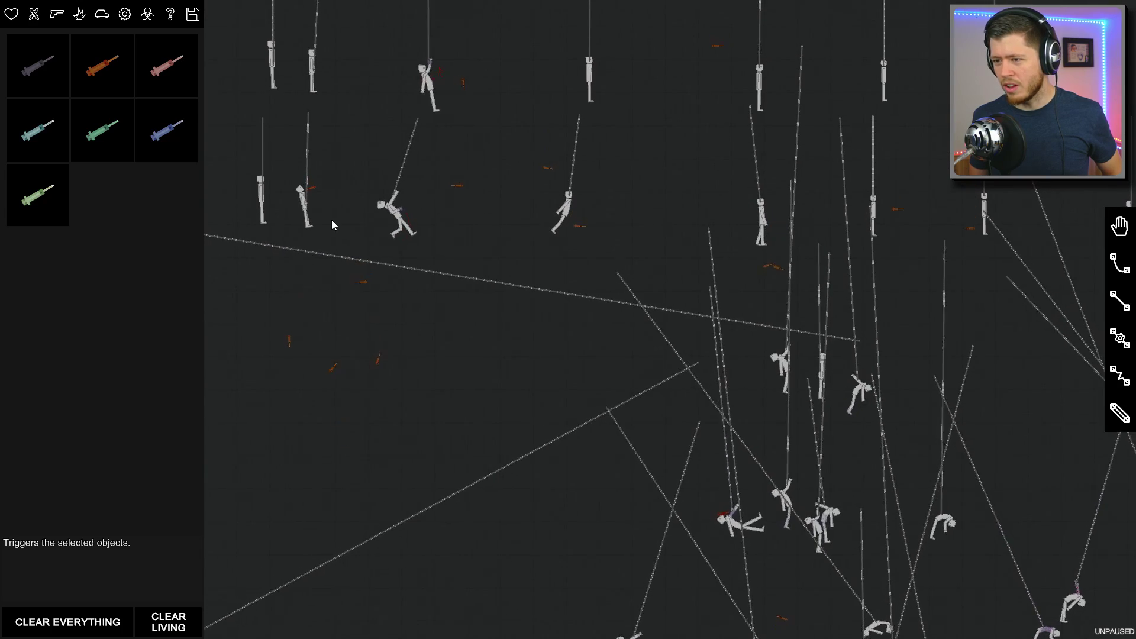
scroll(445, 217, "up", 4)
scroll(471, 209, "up", 4)
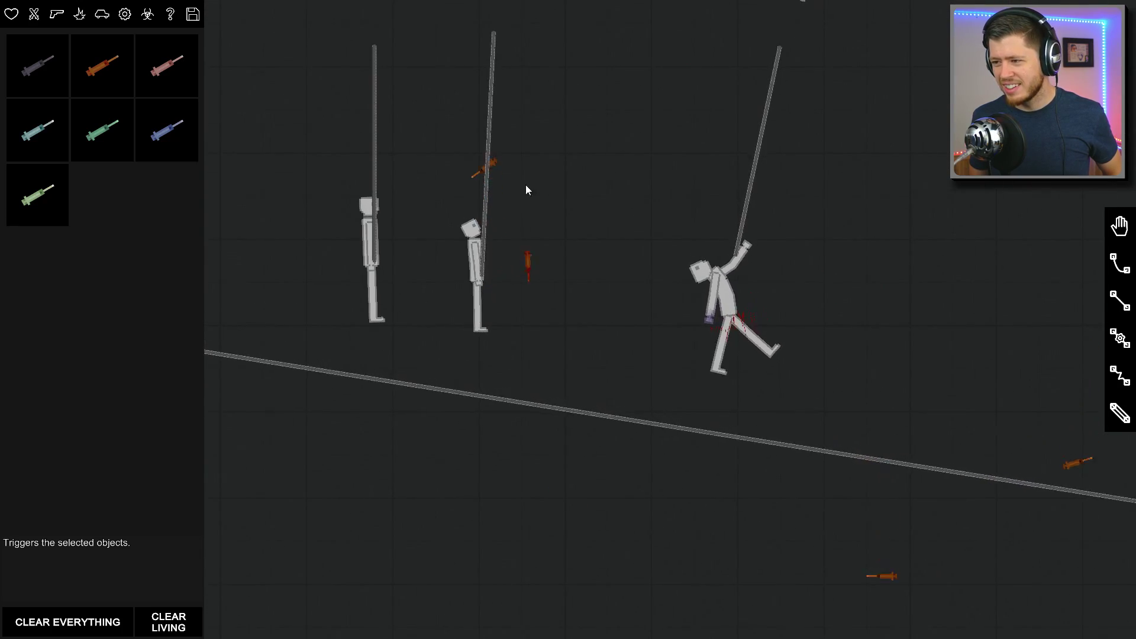
scroll(543, 179, "up", 5)
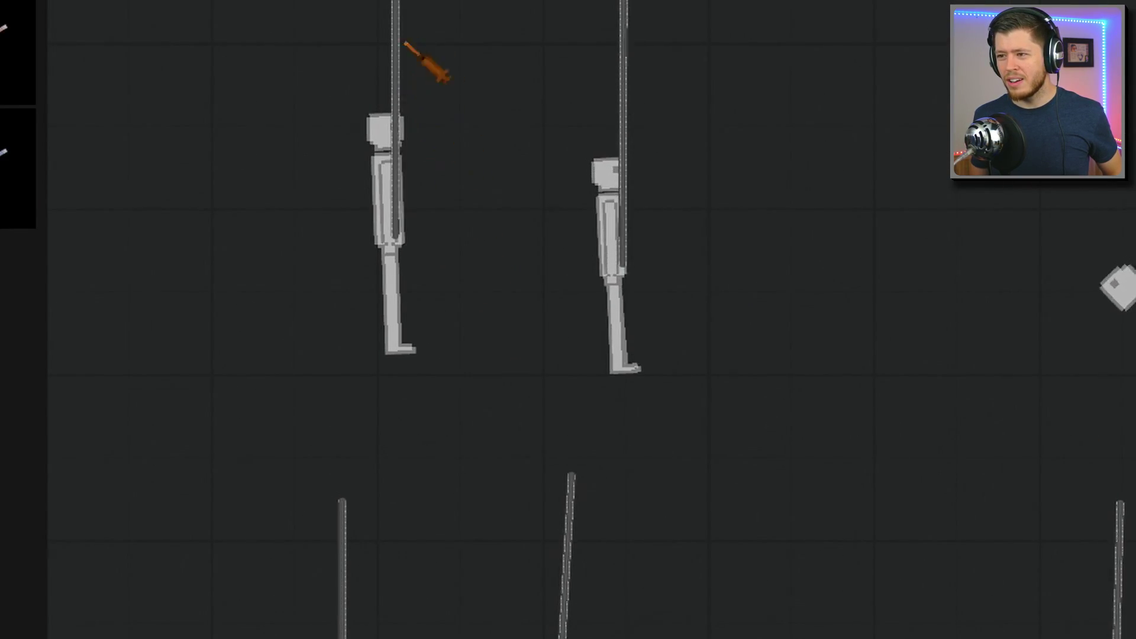
scroll(563, 426, "down", 6)
left_click_drag(564, 425, 799, 404)
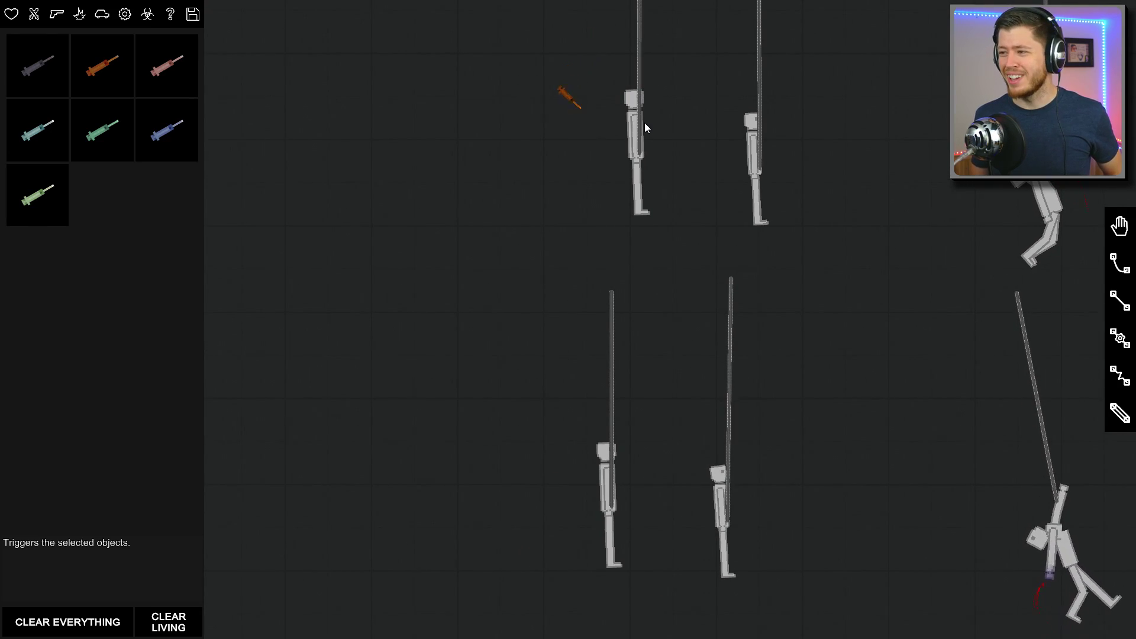
scroll(742, 245, "down", 3)
mouse_move(742, 245)
left_mouse_down()
mouse_move(548, 225)
mouse_move(603, 277)
mouse_move(760, 357)
left_mouse_up()
scroll(542, 279, "down", 3)
scroll(760, 357, "down", 3)
left_click_drag(714, 290, 581, 249)
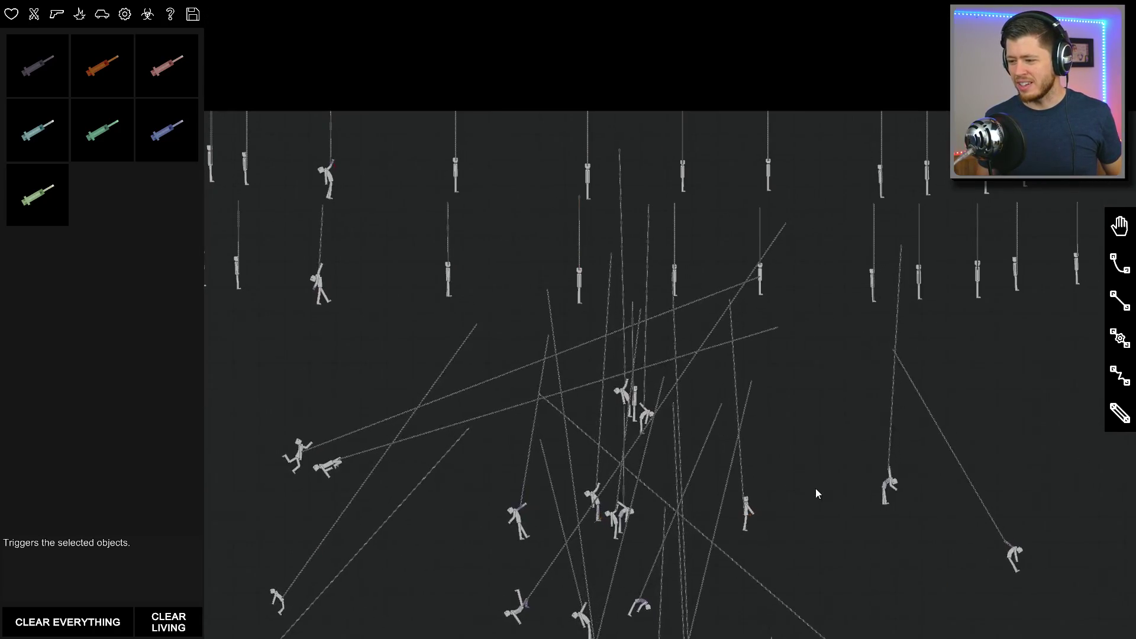
scroll(587, 349, "up", 3)
scroll(621, 364, "up", 3)
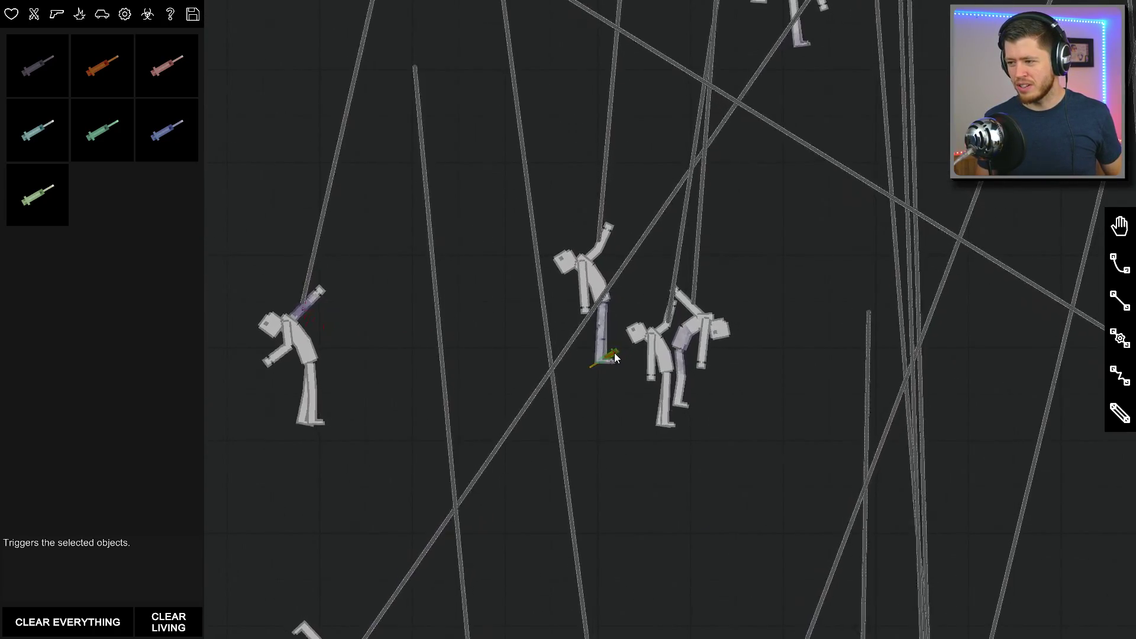
scroll(613, 358, "down", 5)
scroll(736, 370, "up", 2)
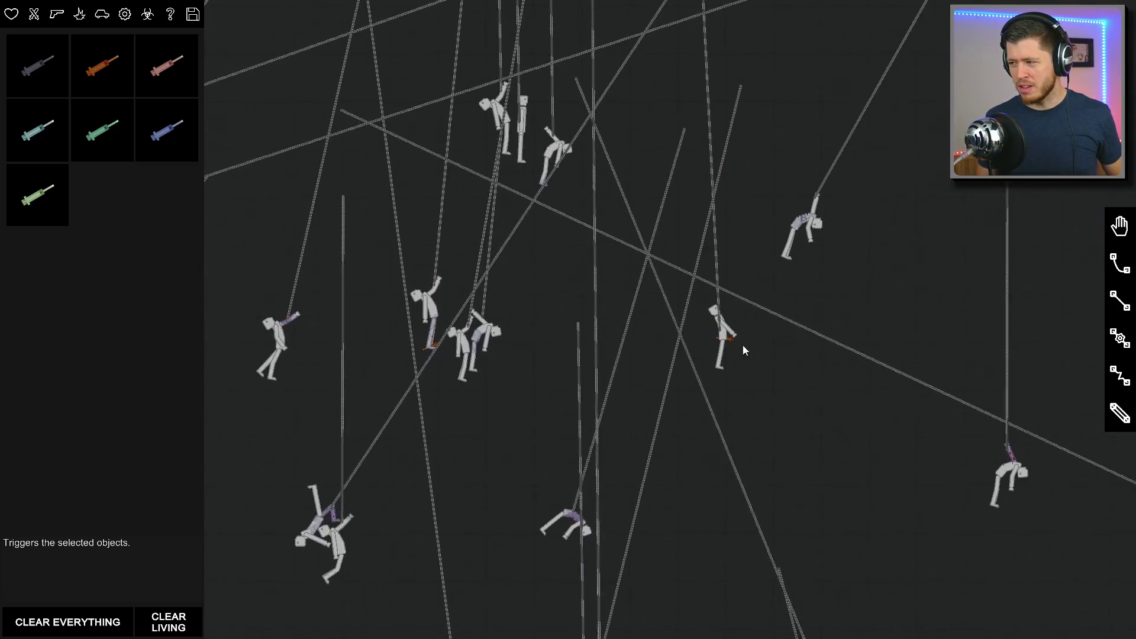
scroll(771, 340, "up", 5)
scroll(671, 333, "up", 4)
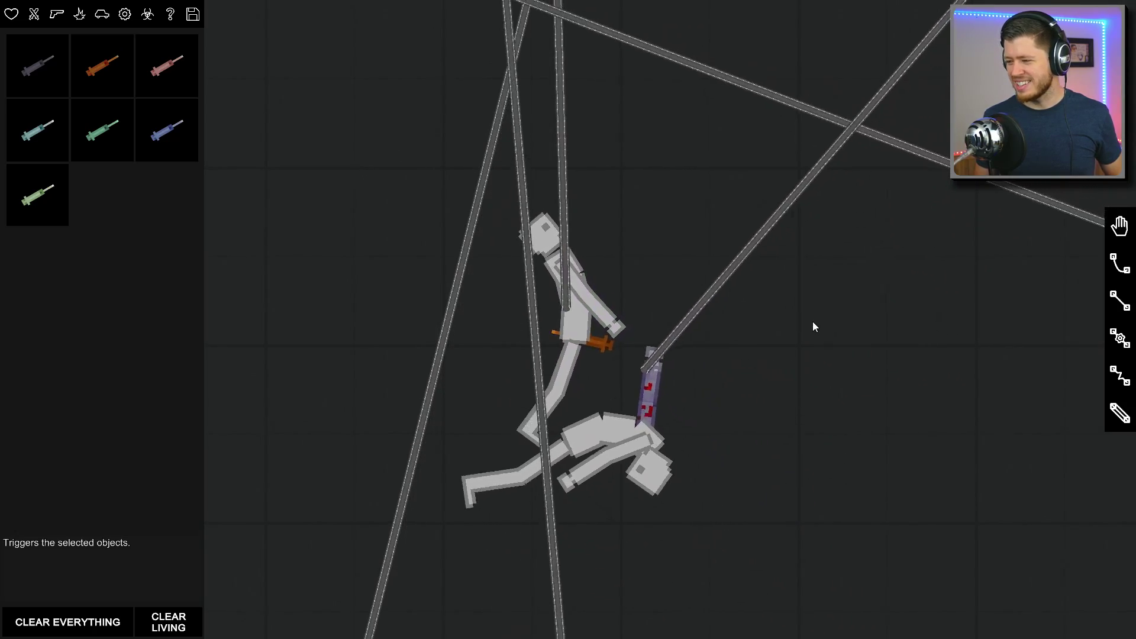
scroll(812, 322, "down", 3)
scroll(657, 374, "down", 3)
scroll(842, 241, "down", 3)
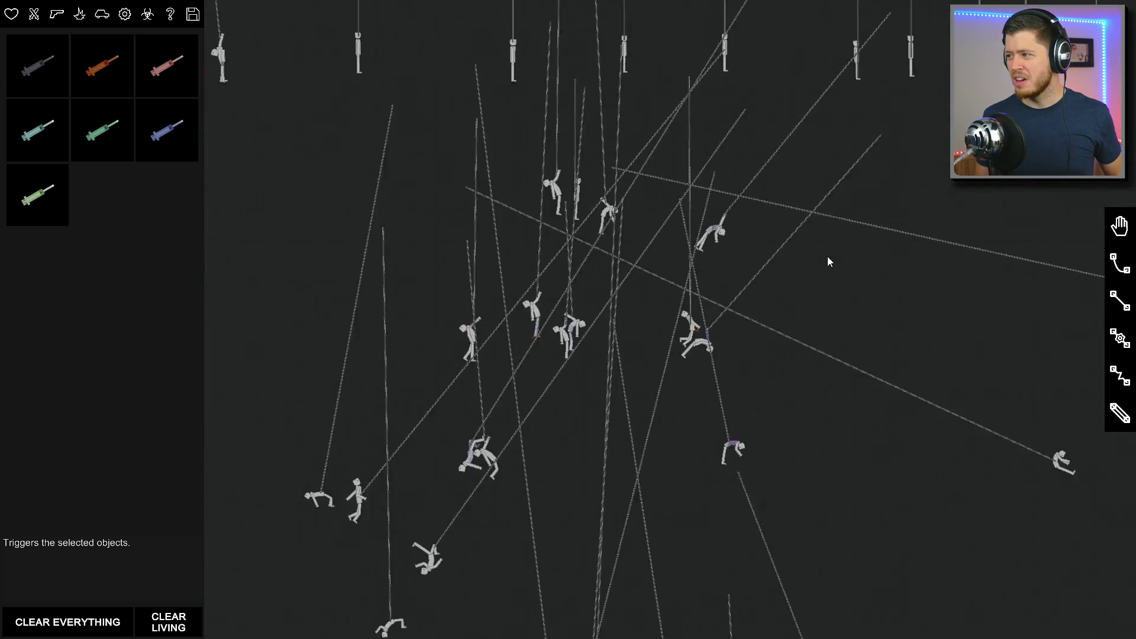
scroll(830, 257, "down", 2)
left_click_drag(557, 347, 471, 422)
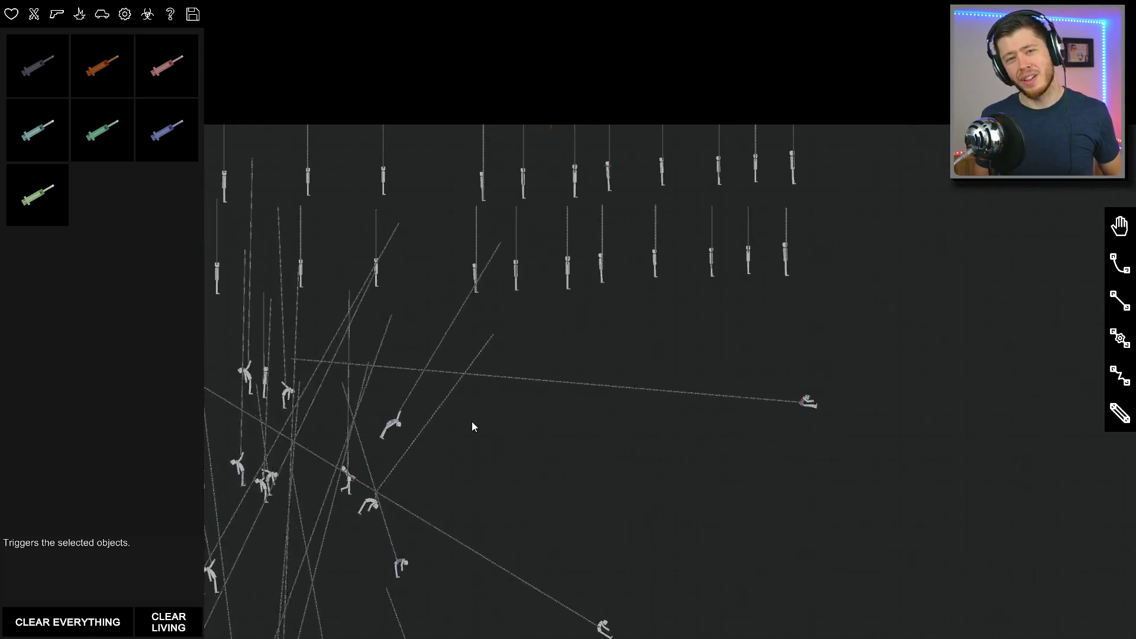
scroll(459, 275, "up", 3)
scroll(536, 240, "up", 3)
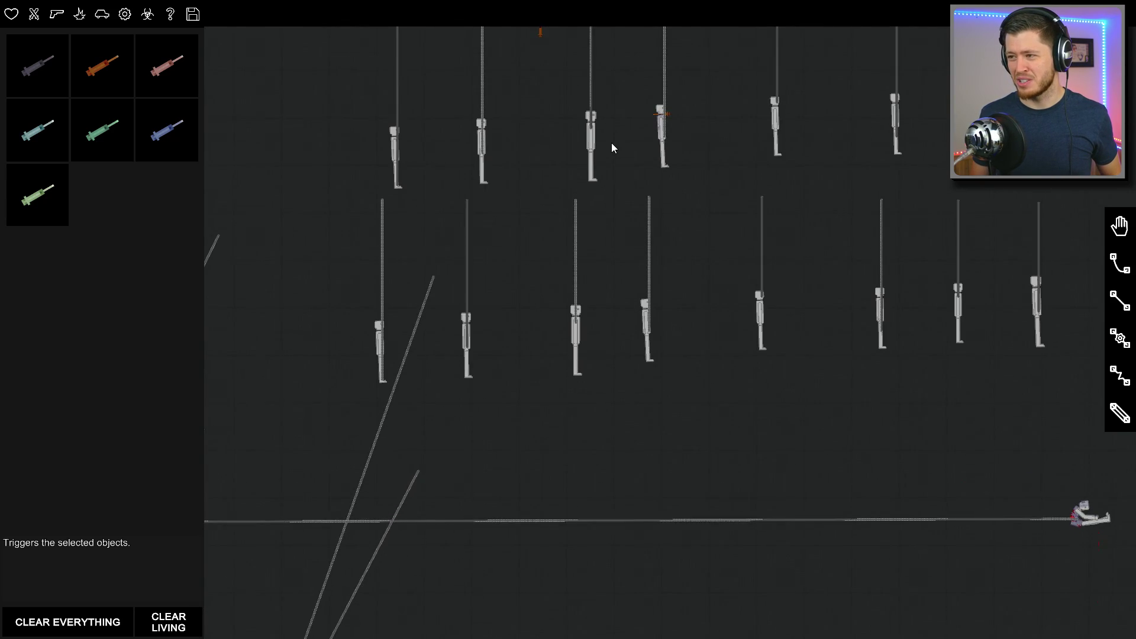
scroll(612, 143, "up", 2)
scroll(596, 223, "up", 3)
scroll(638, 202, "up", 2)
scroll(624, 288, "up", 2)
scroll(624, 289, "down", 6)
mouse_move(560, 393)
left_mouse_down()
mouse_move(567, 267)
mouse_move(567, 472)
left_mouse_up()
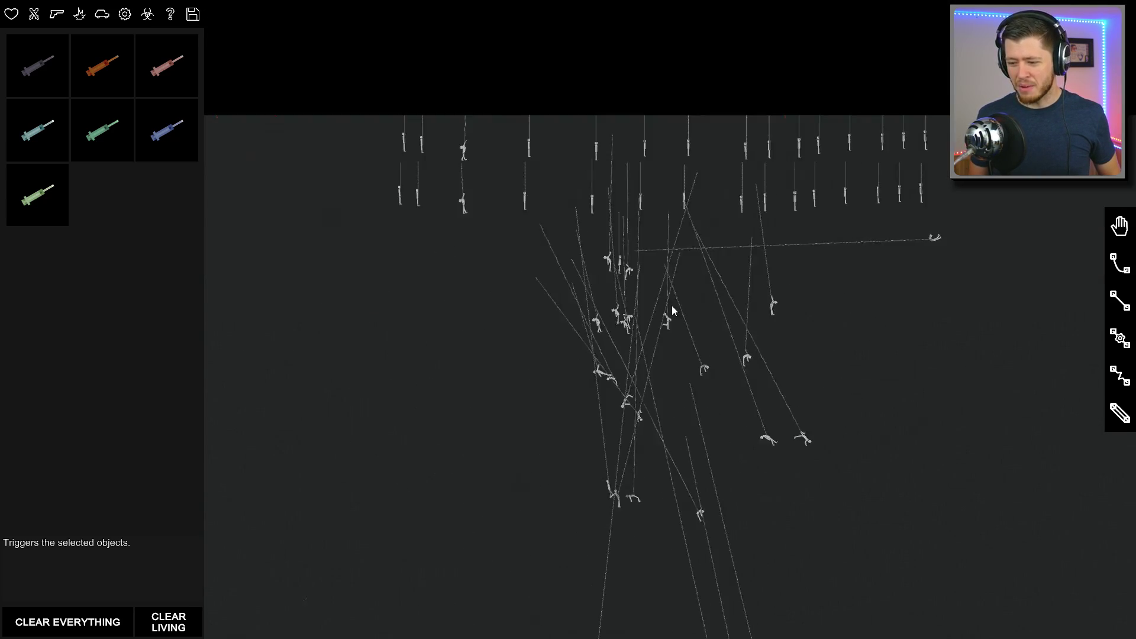
Step: Turn off slow motion and pan from a swinging ragdoll down to the burning floor
key("space")
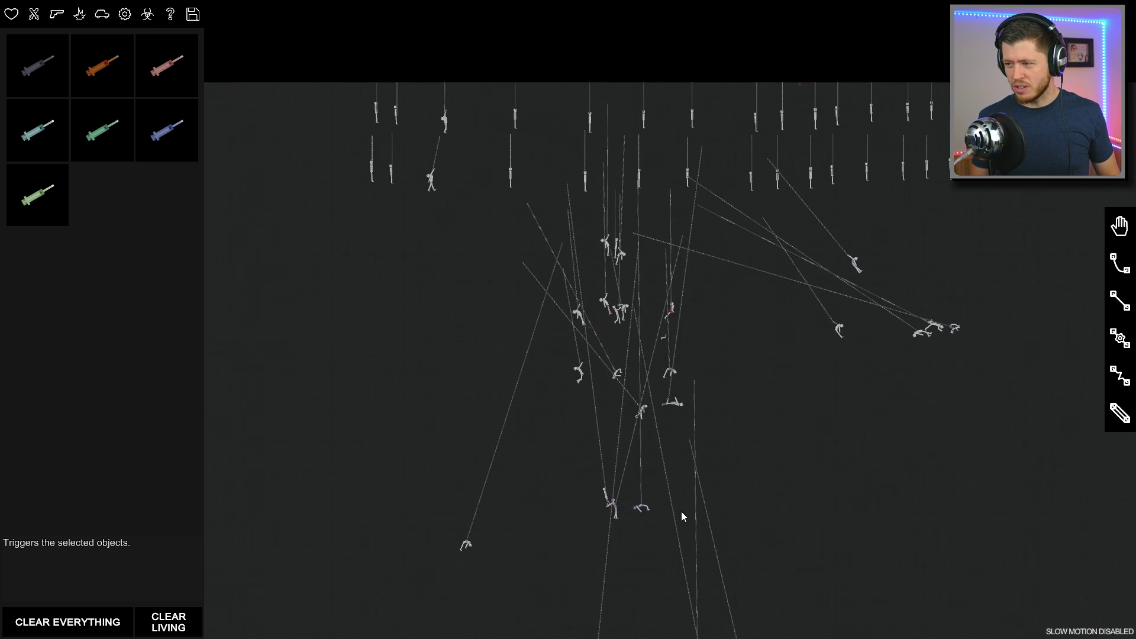
scroll(683, 504, "up", 6)
scroll(617, 388, "up", 2)
scroll(761, 416, "up", 4)
left_click_drag(504, 357, 273, 363)
scroll(709, 360, "down", 4)
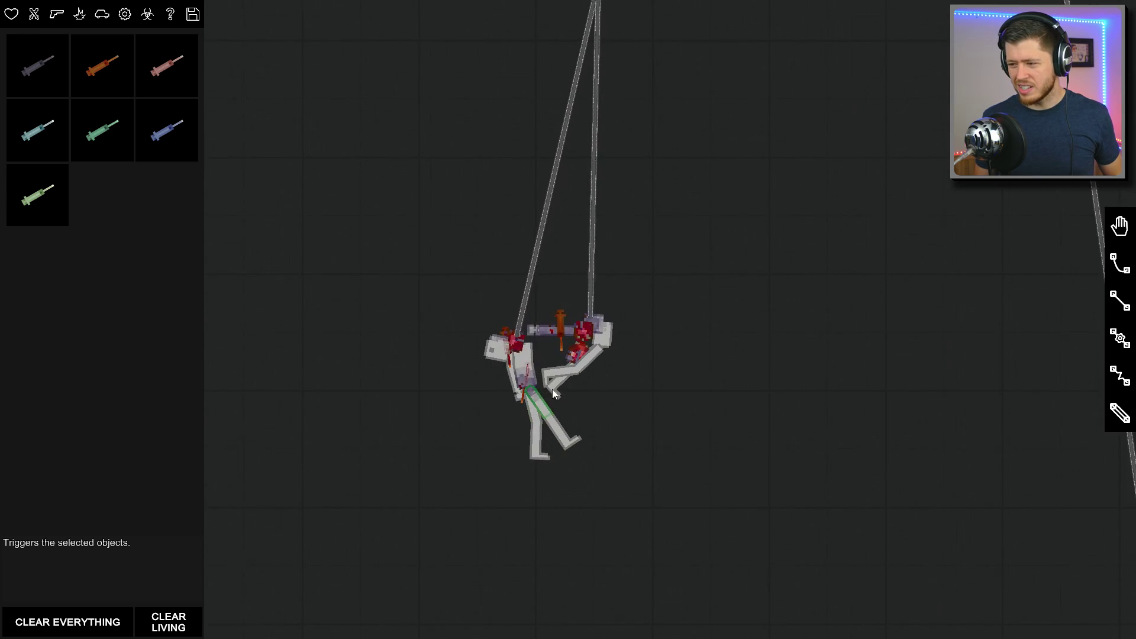
scroll(576, 425, "down", 3)
scroll(585, 440, "down", 3)
scroll(745, 266, "down", 4)
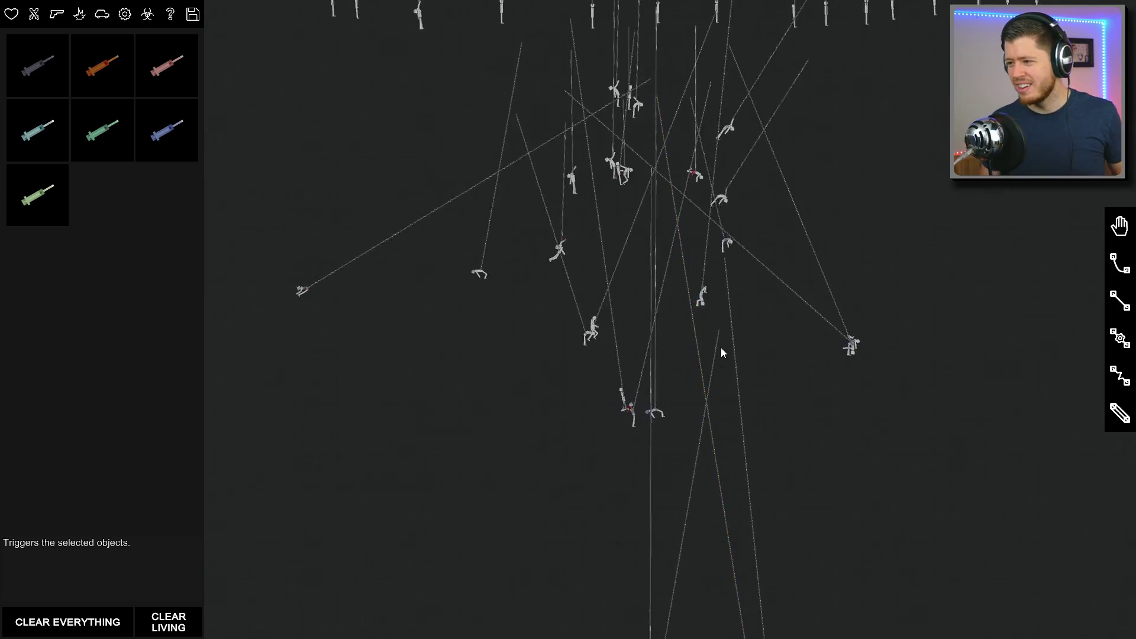
scroll(721, 347, "up", 4)
scroll(734, 365, "down", 2)
key("w")
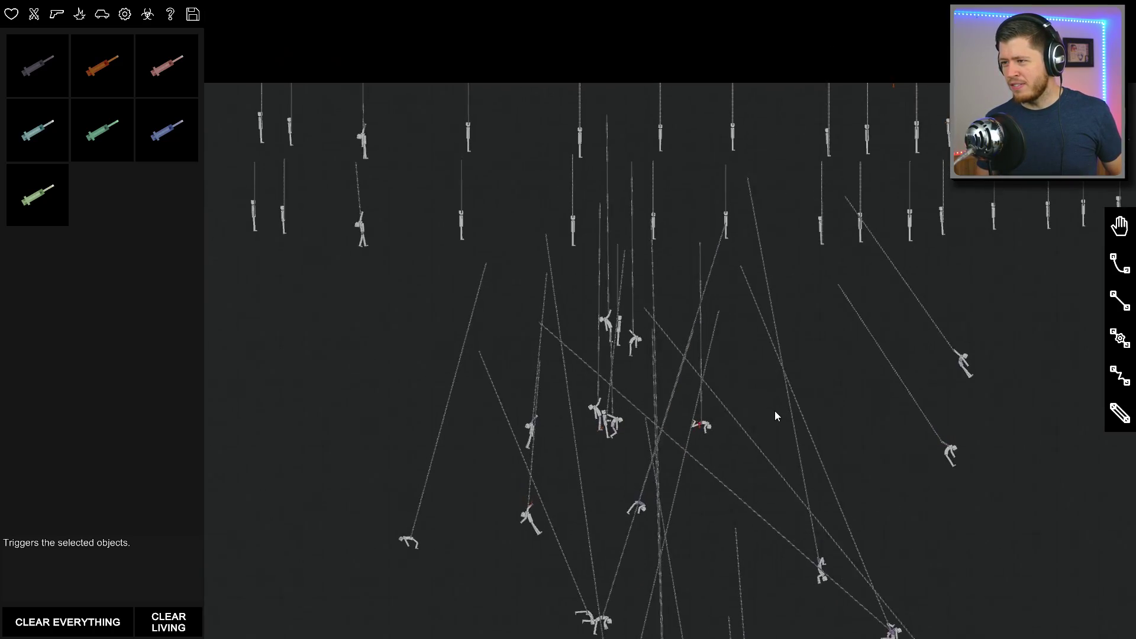
scroll(748, 484, "down", 4)
key("s")
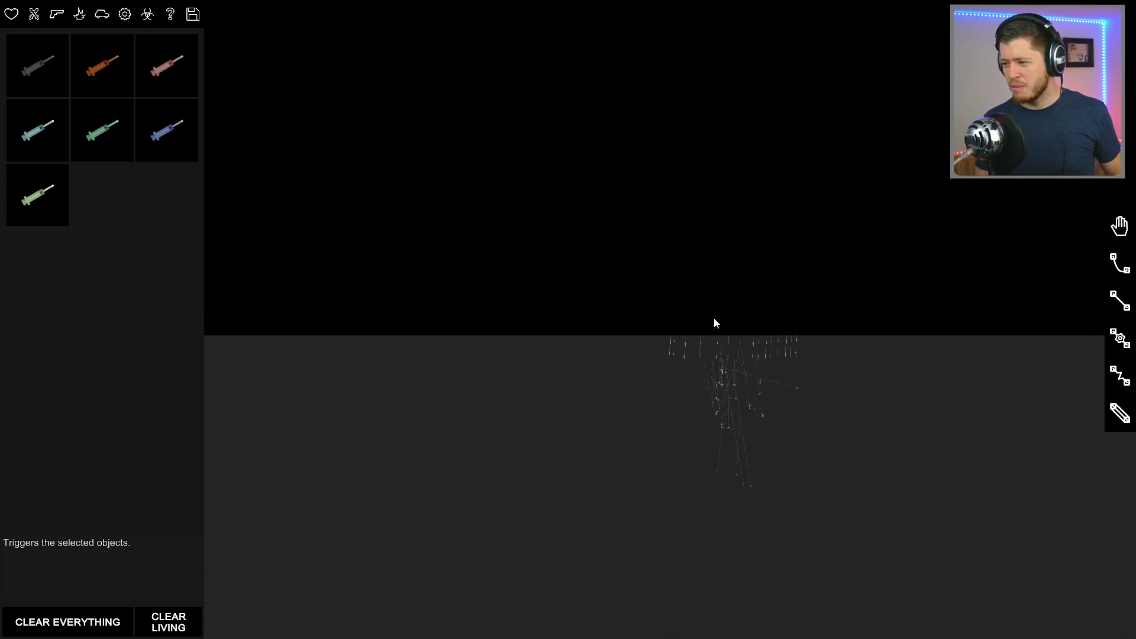
scroll(653, 325, "up", 5)
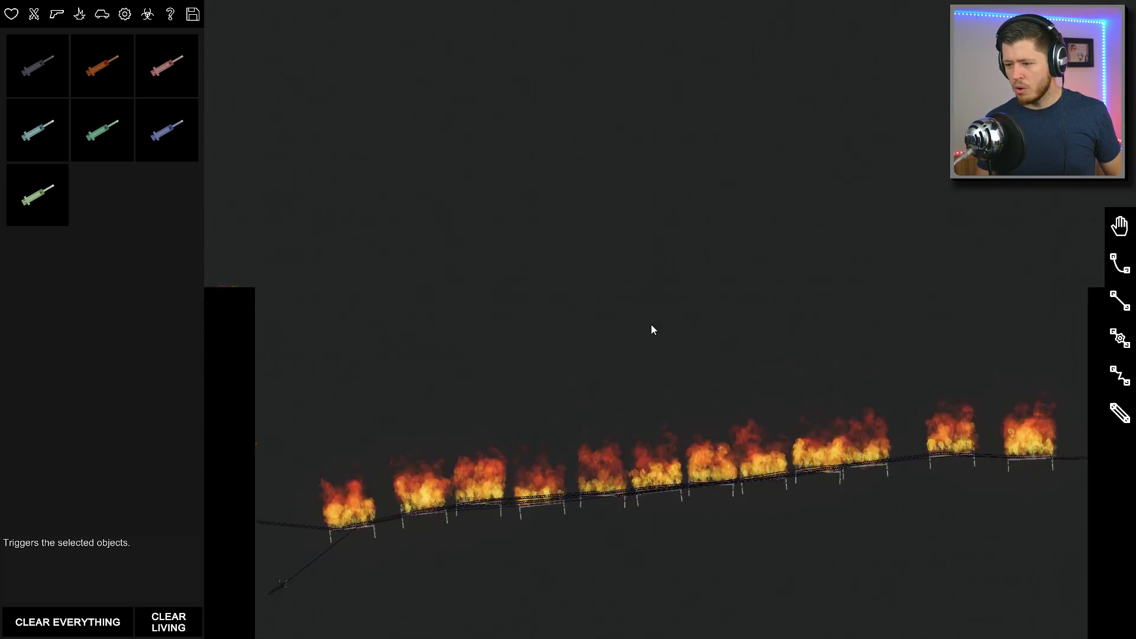
Step: Activate the burning floor so its fires flare into tall columns, then clear everything from the room
right_click(286, 586)
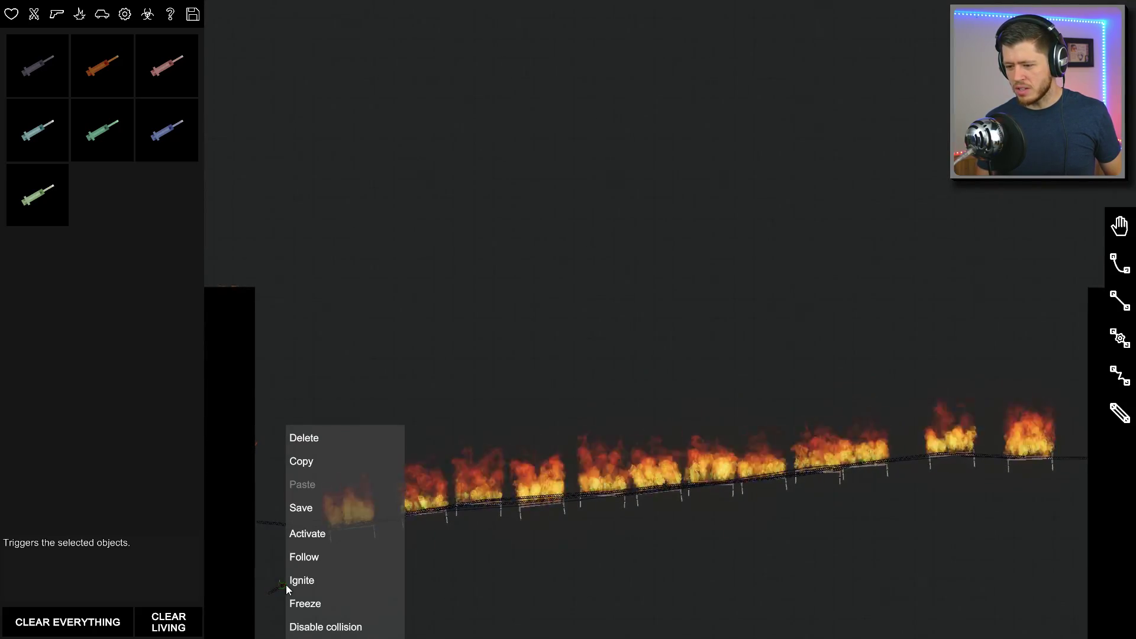
left_click(303, 537)
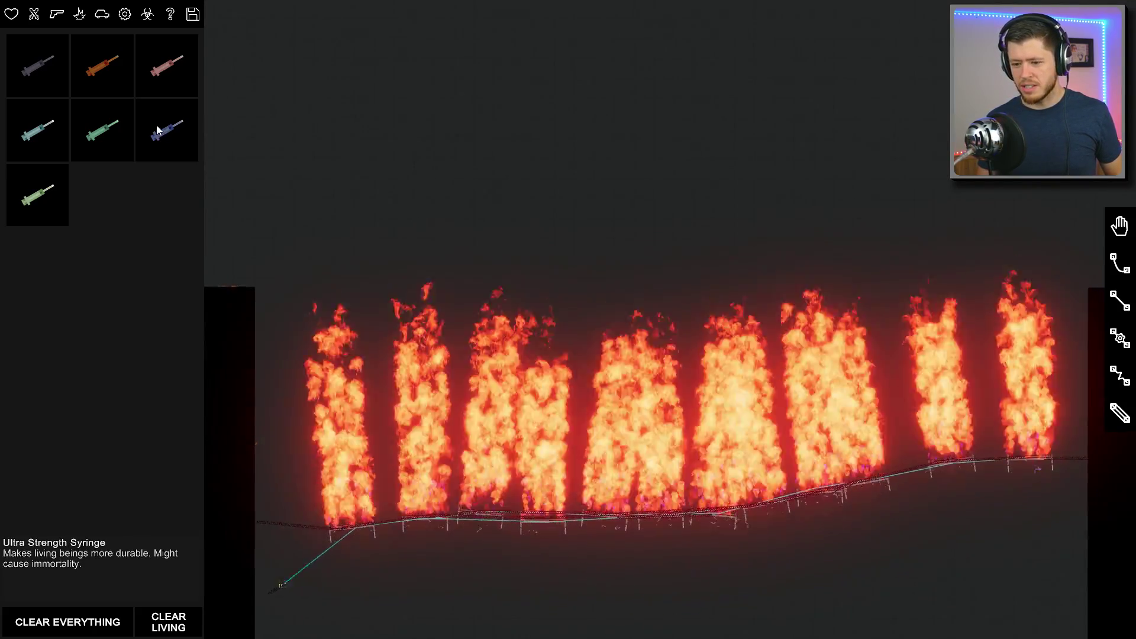
left_click(68, 622)
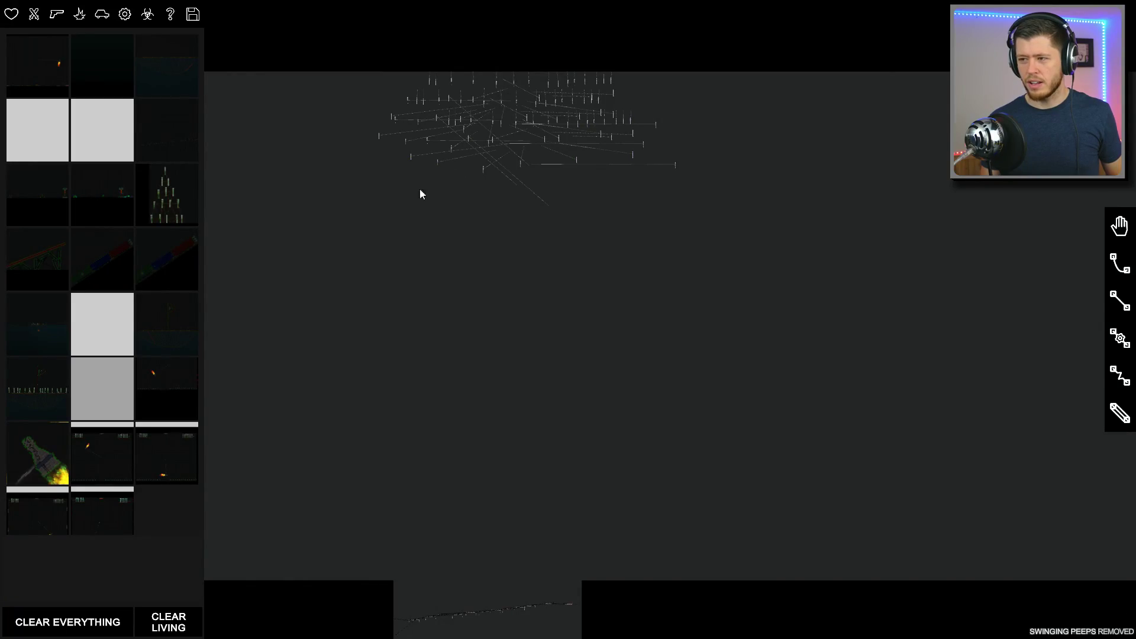
scroll(590, 241, "up", 3)
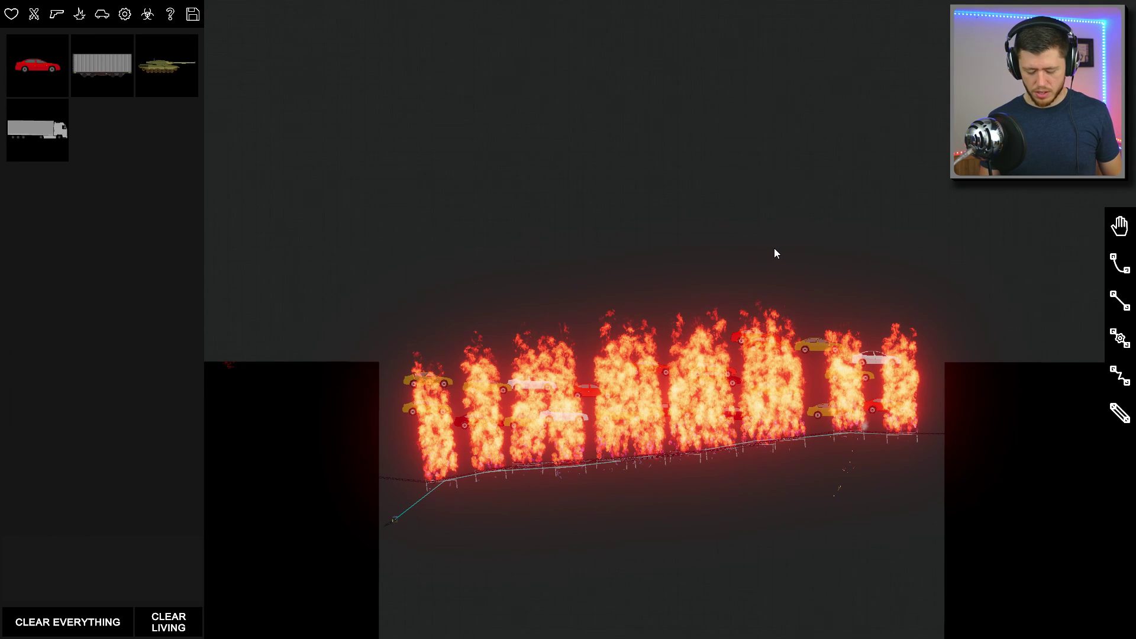
Step: Resume the rope scene in slow motion and follow the cars launching toward the hanging ragdolls
key("space")
scroll(601, 252, "down", 3)
scroll(620, 335, "down", 2)
key("w")
scroll(631, 213, "up", 4)
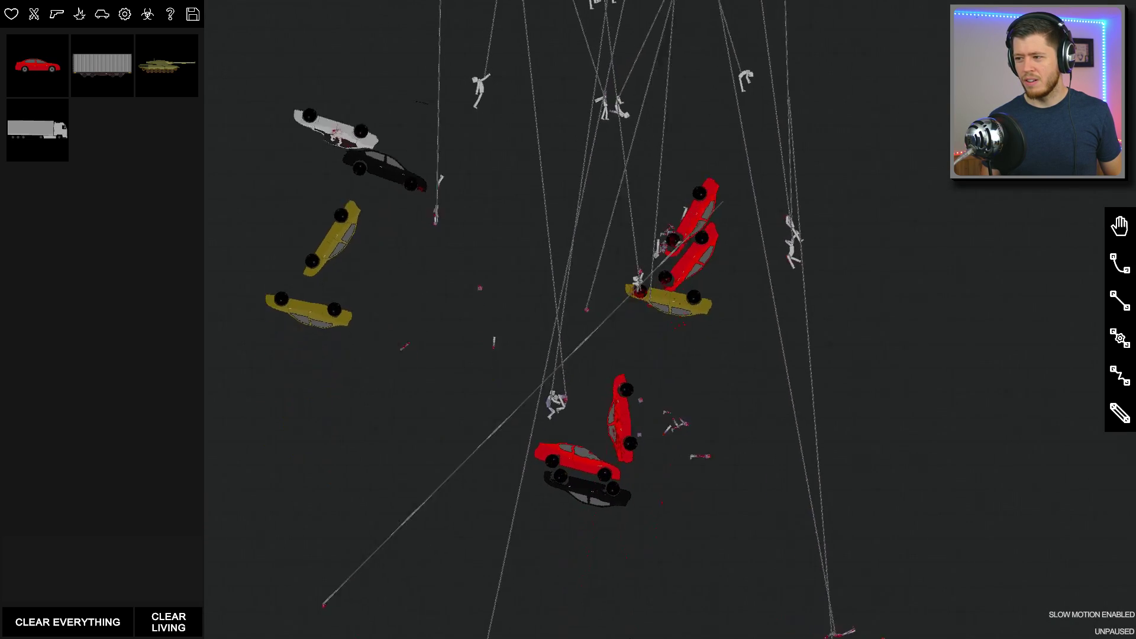
Step: Pause amid the car wreckage and pull a roped ragdoll toward the lower centre
key("space")
key("space")
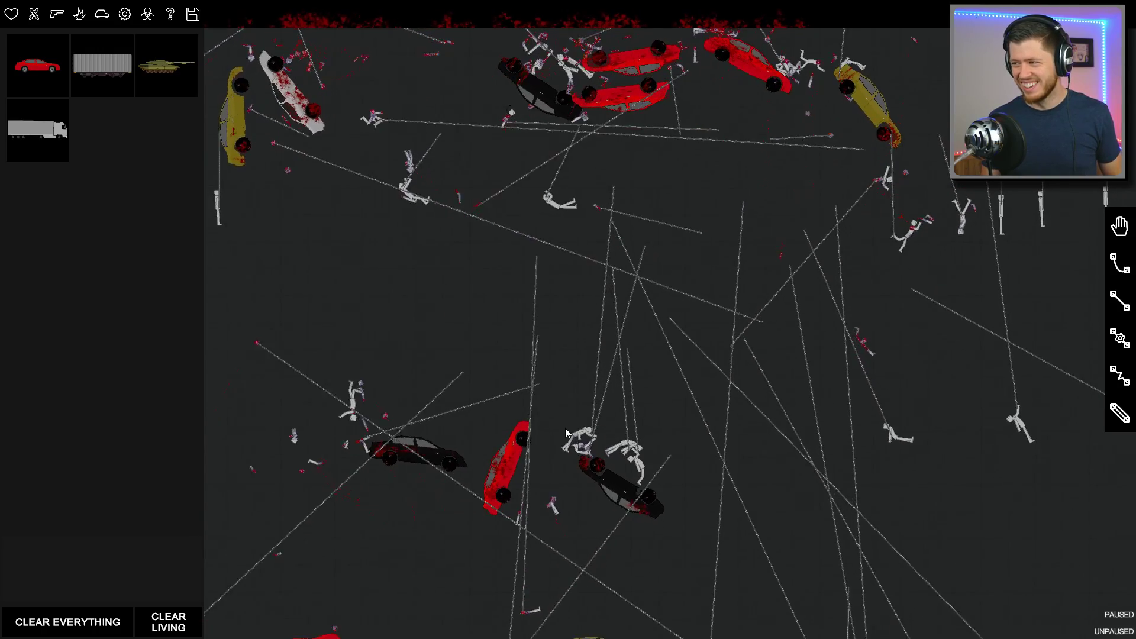
left_click_drag(566, 427, 505, 383)
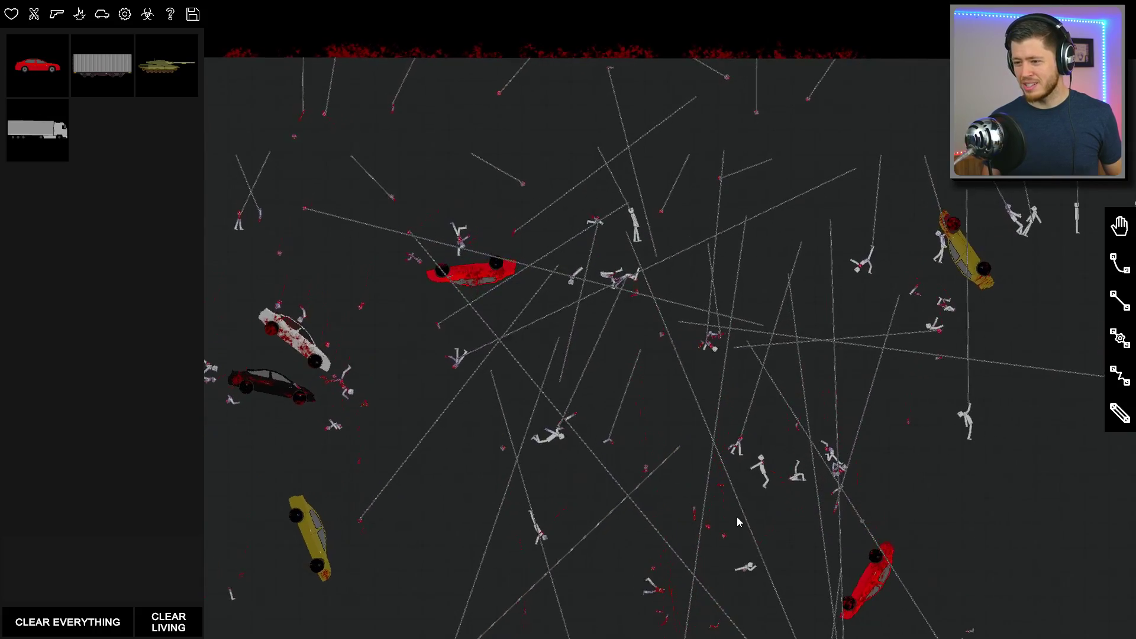
scroll(737, 517, "down", 3)
scroll(758, 495, "up", 2)
scroll(738, 456, "up", 2)
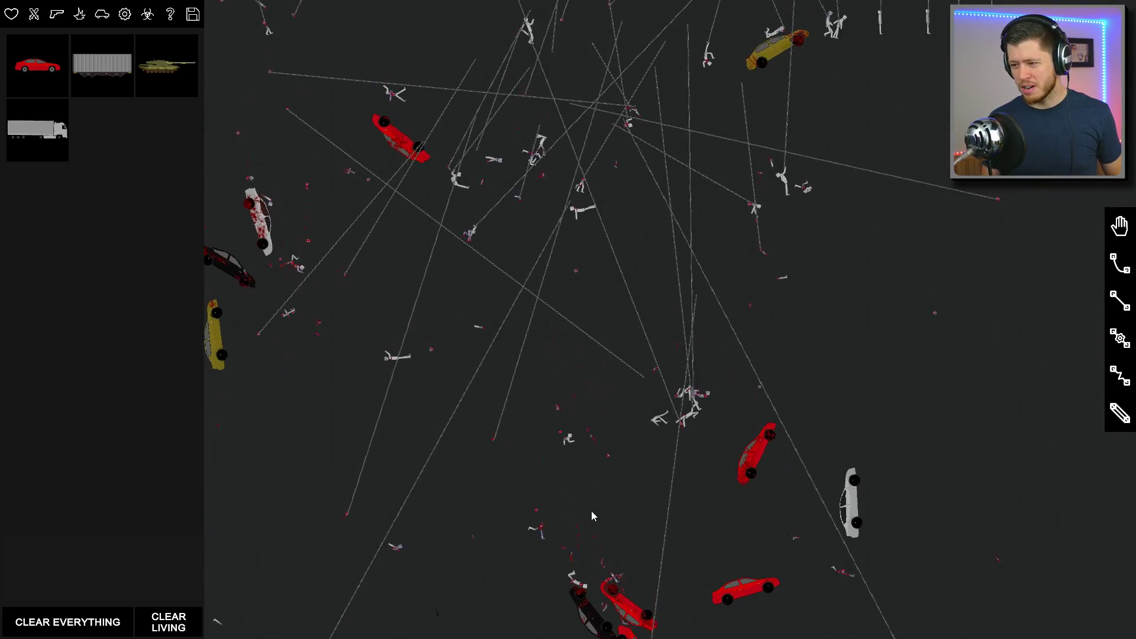
scroll(530, 526, "down", 3)
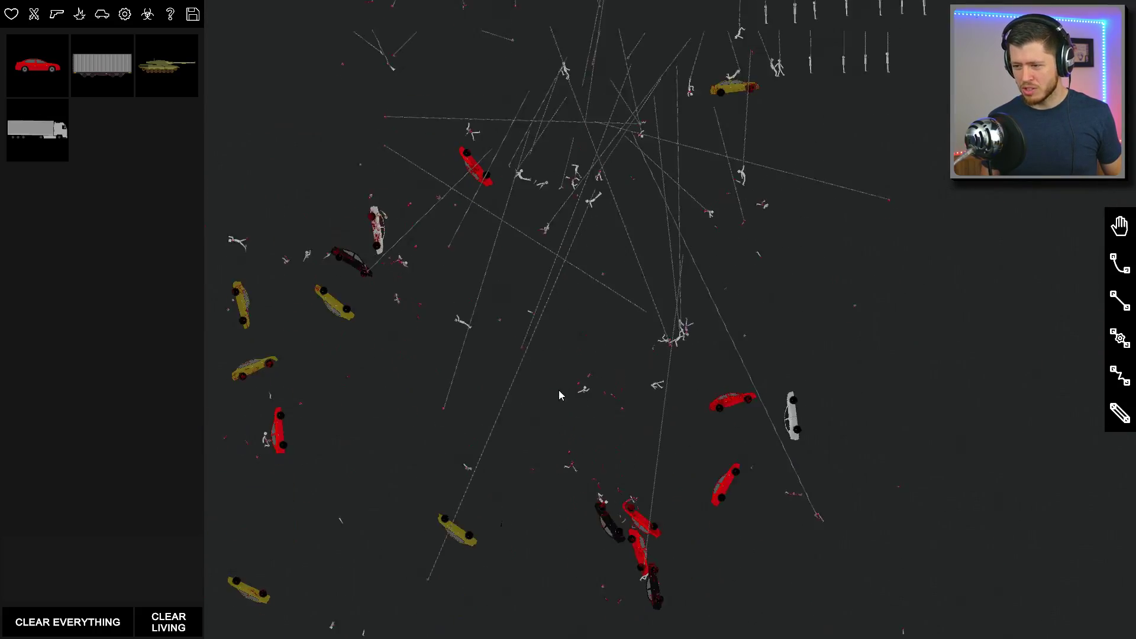
scroll(558, 390, "up", 1)
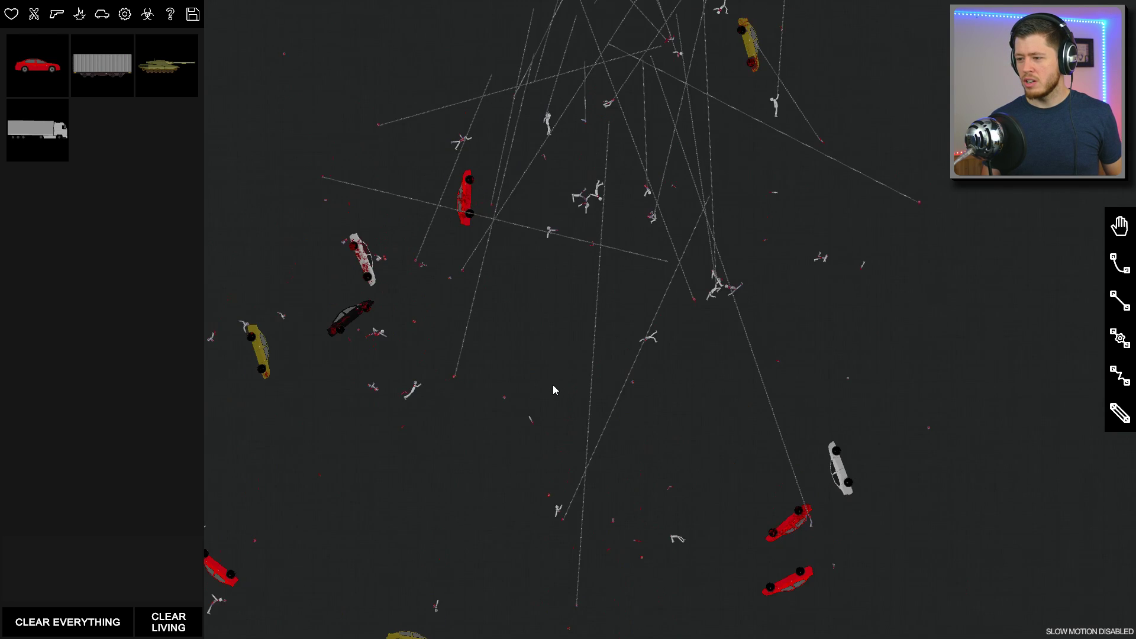
scroll(553, 384, "down", 3)
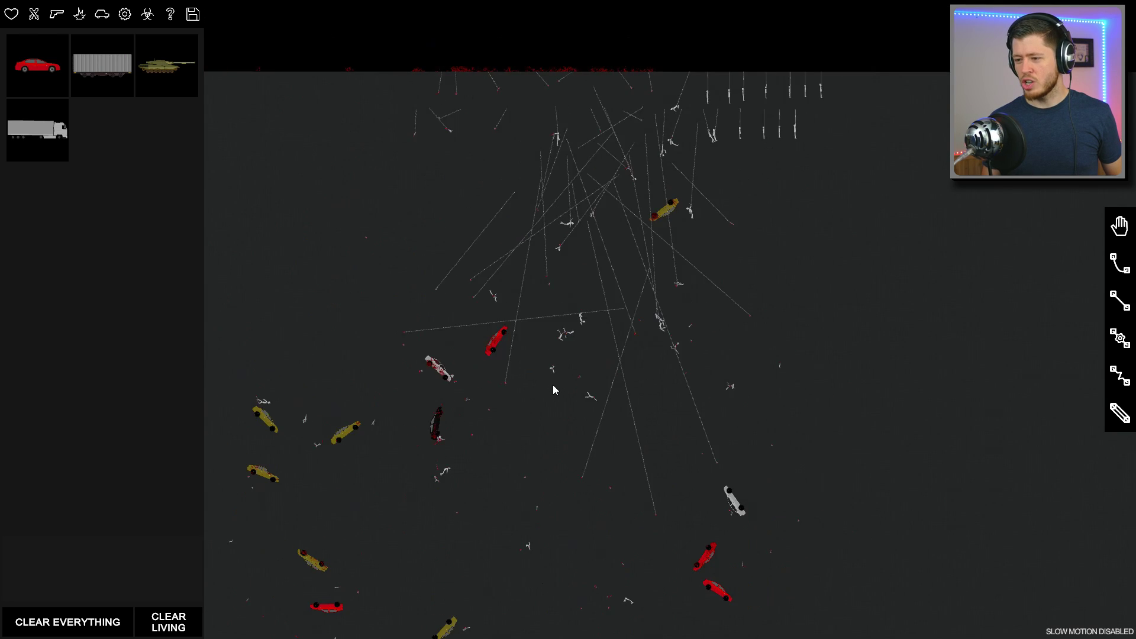
scroll(562, 370, "down", 3)
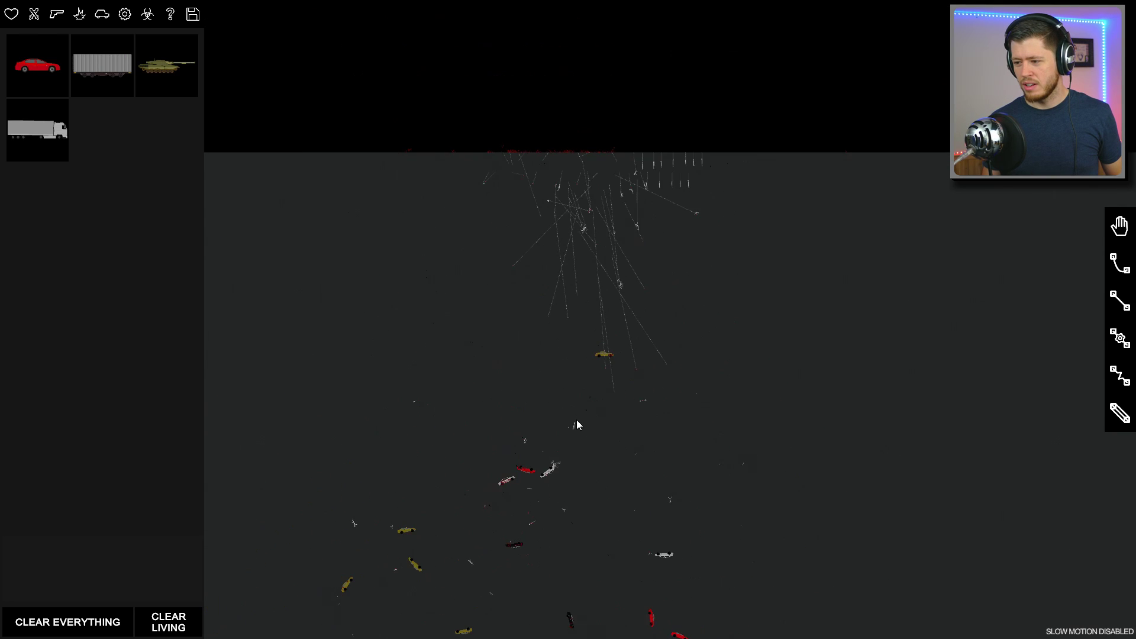
scroll(576, 420, "down", 2)
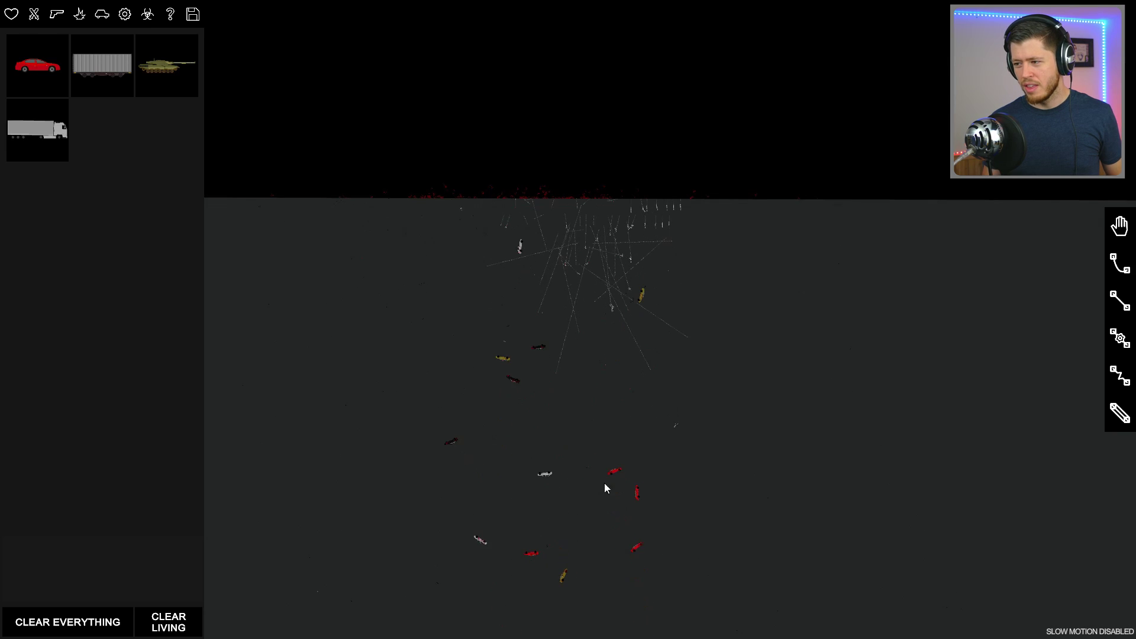
scroll(585, 303, "up", 4)
scroll(585, 303, "up", 2)
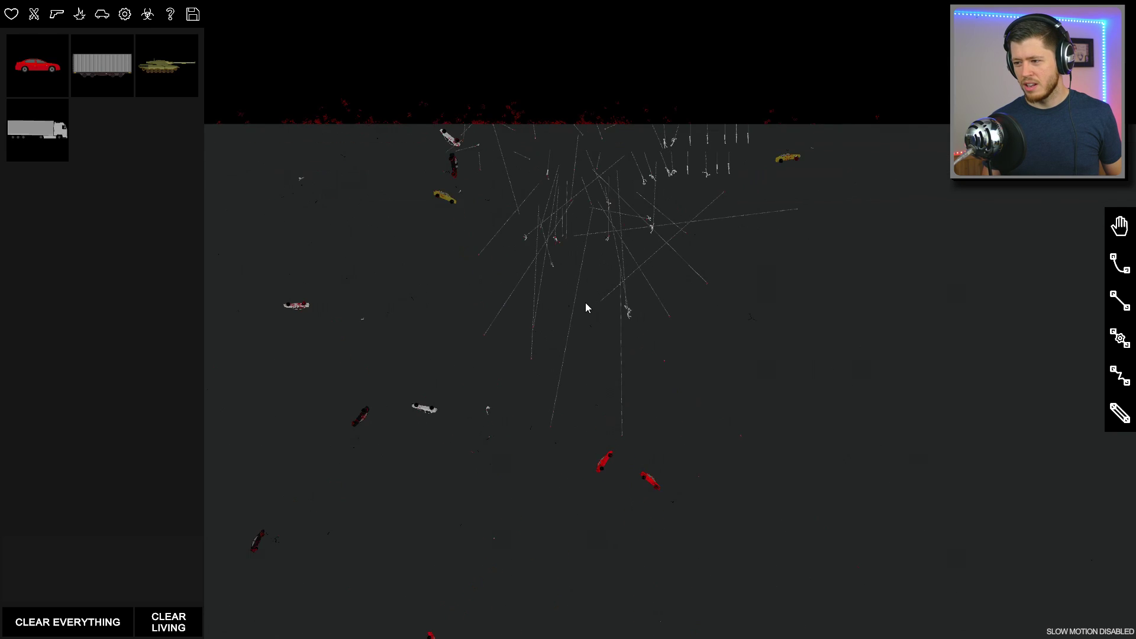